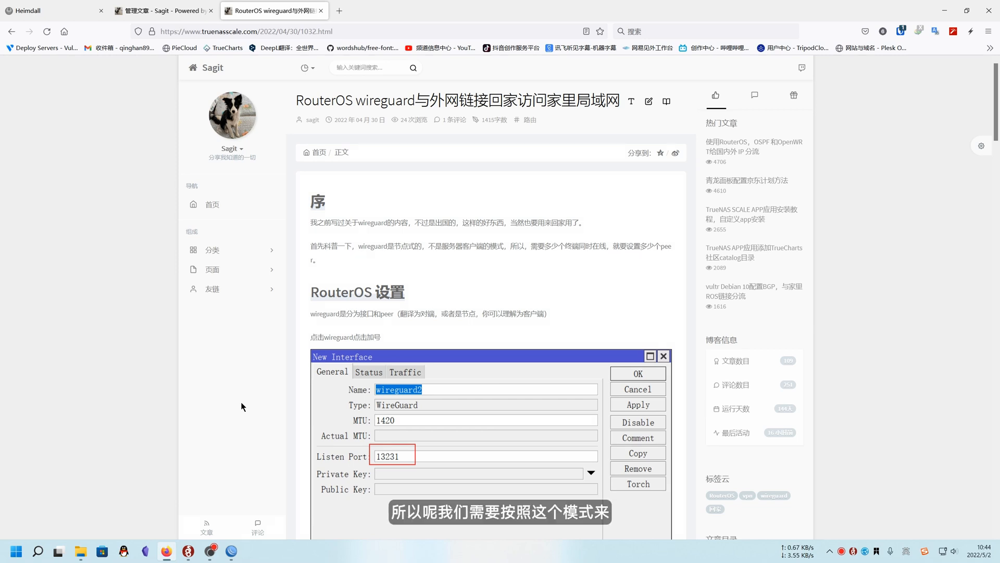
# Switch to WinBox and show the list of WireGuard interfaces on the router
pyautogui.scroll(-1, 241, 402)
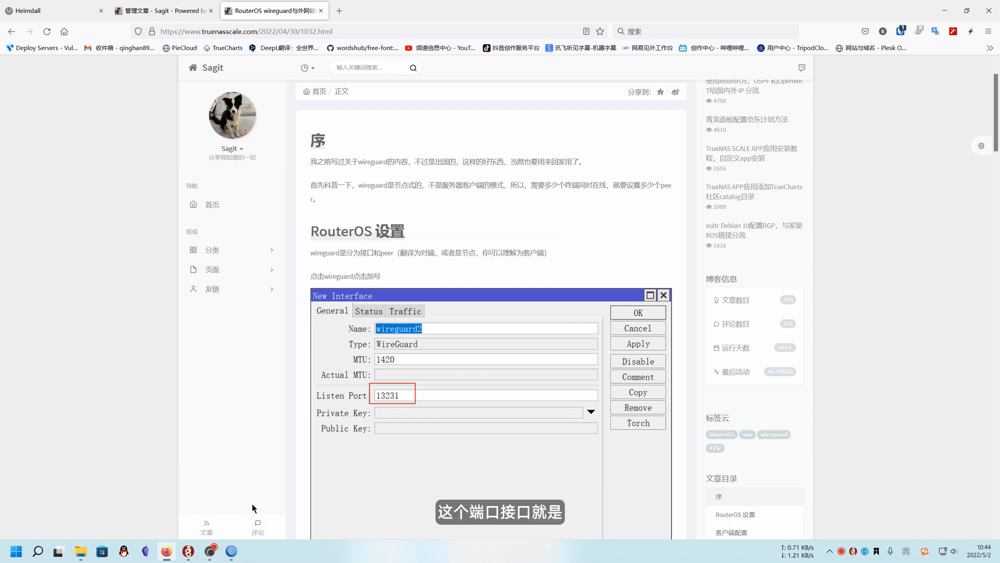
pyautogui.click(232, 550)
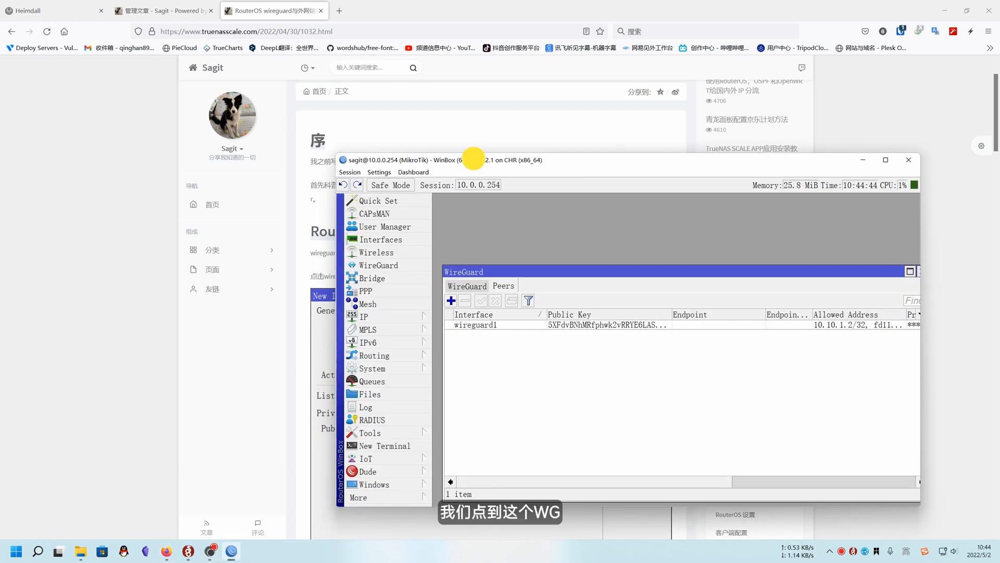
pyautogui.moveTo(475, 160); pyautogui.dragTo(433, 161)
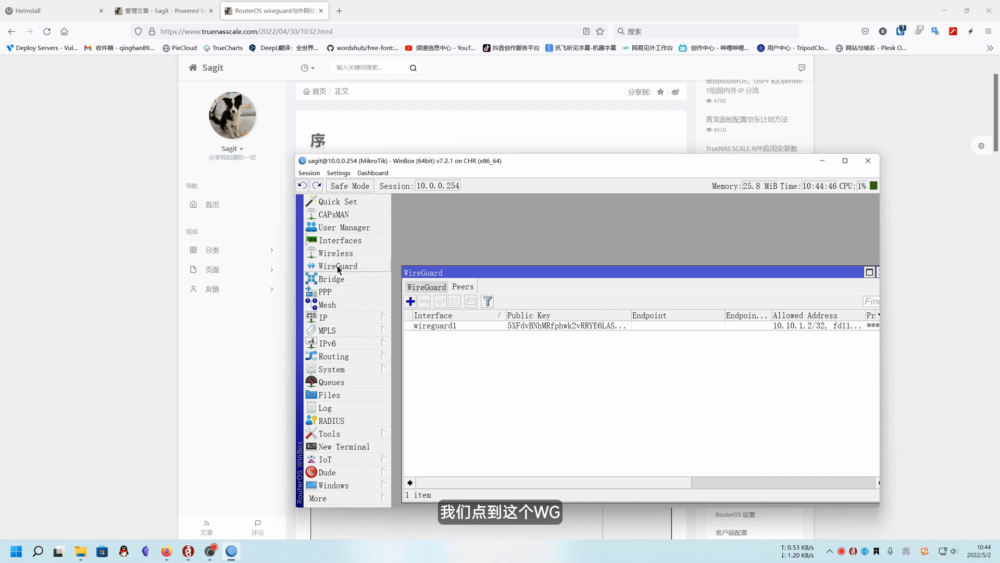
pyautogui.moveTo(522, 273); pyautogui.dragTo(540, 256)
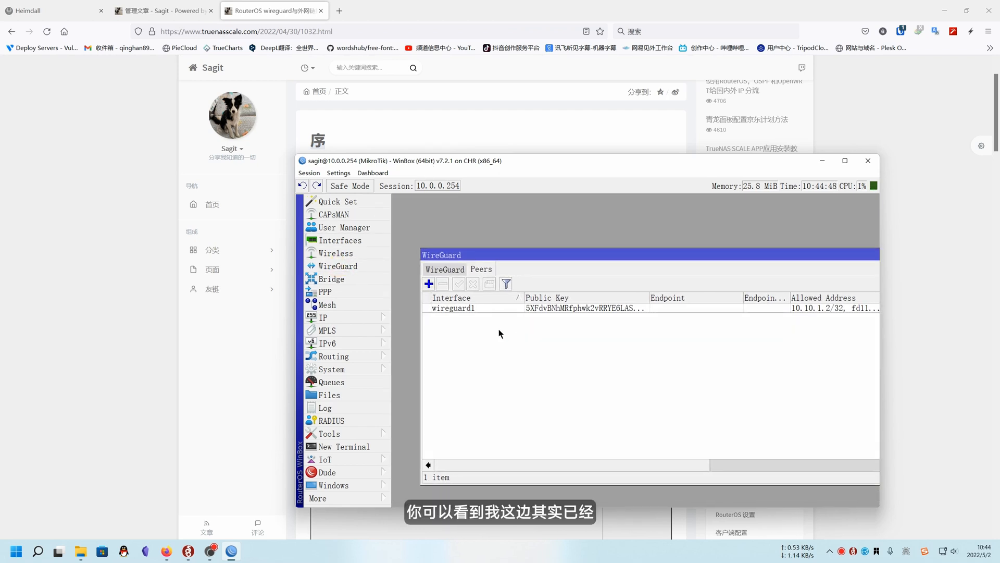
pyautogui.click(445, 269)
pyautogui.click(482, 269)
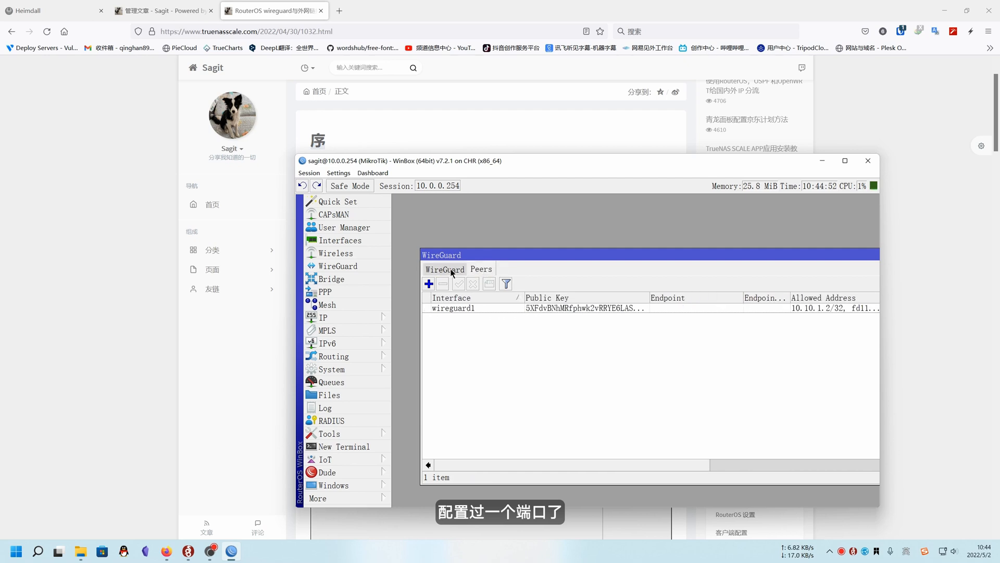
pyautogui.click(445, 269)
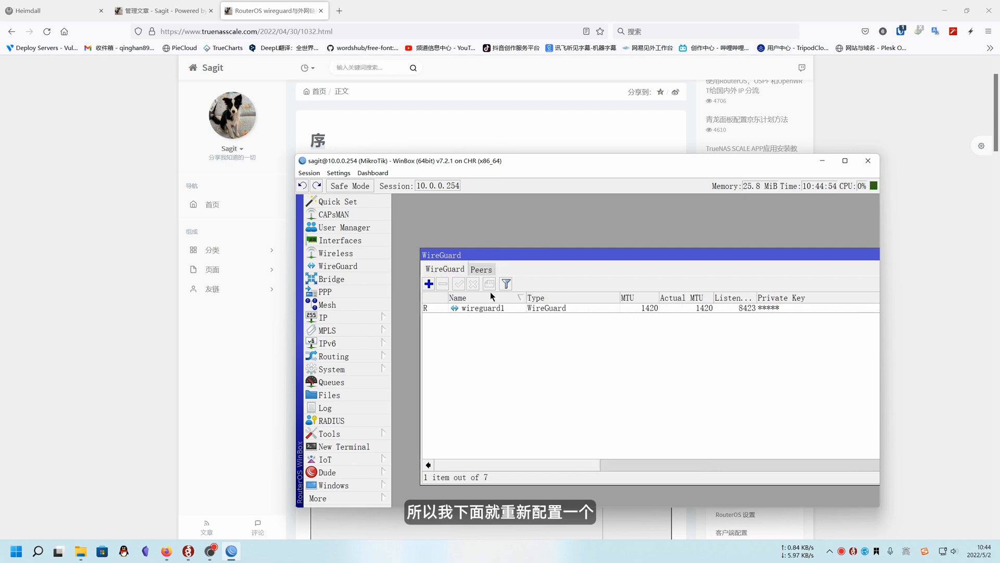
# Create a new WireGuard interface named wireguard2 with listen port 8523
pyautogui.click(429, 284)
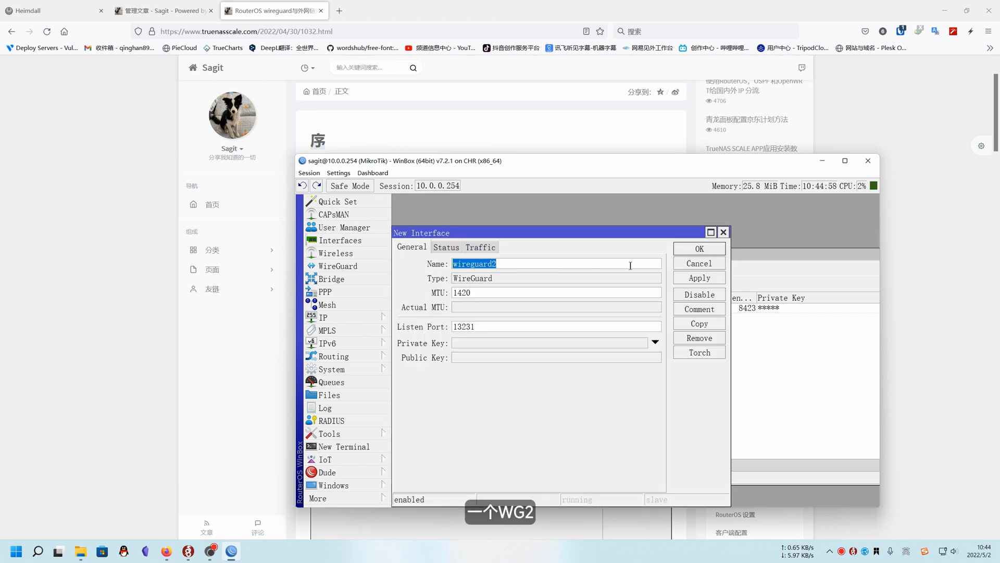
pyautogui.doubleClick(454, 327)
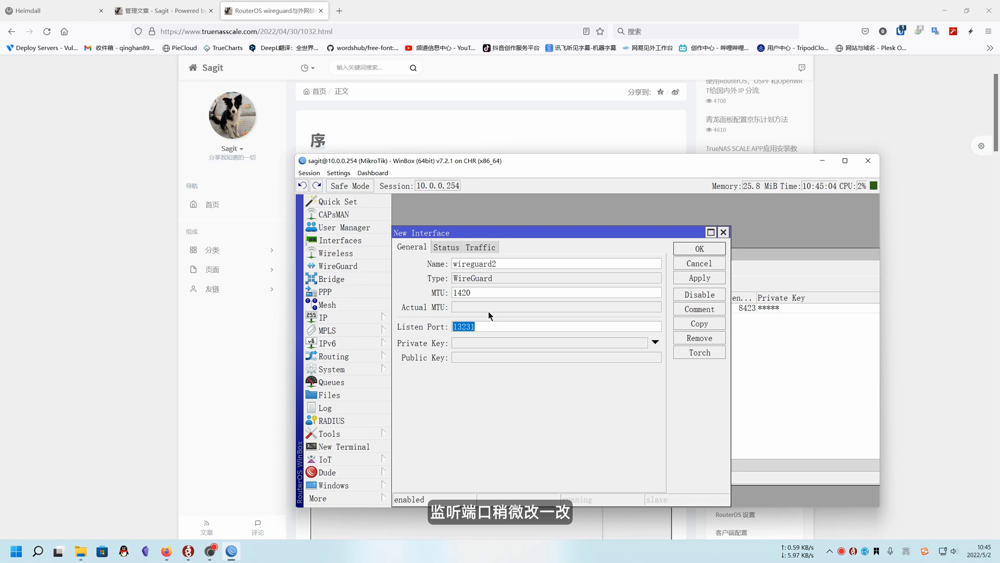
pyautogui.write('85')
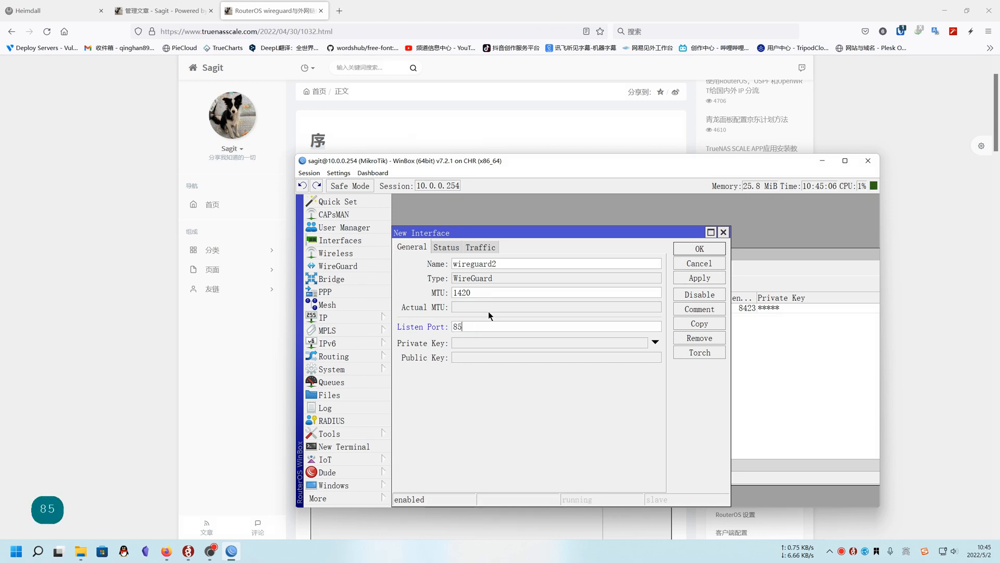
pyautogui.write('23')
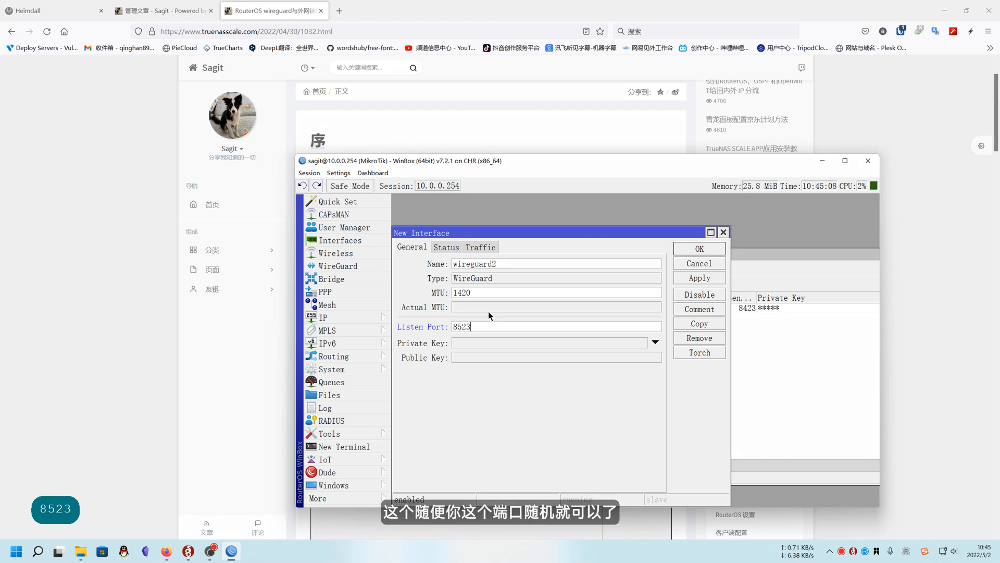
pyautogui.click(692, 255)
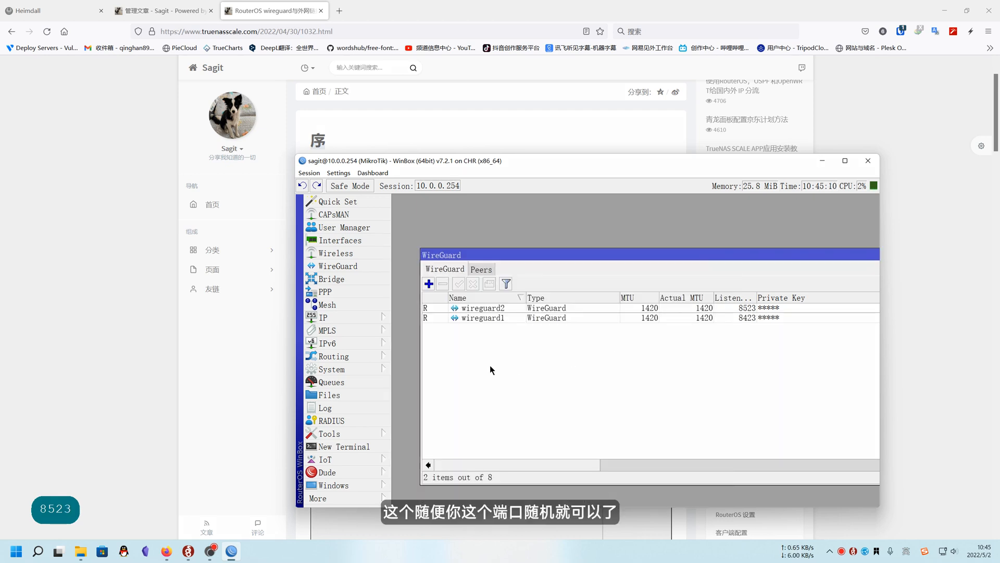
# Check which WireGuard interface the existing peer belongs to, comparing the peer list with the interface list
pyautogui.click(503, 308)
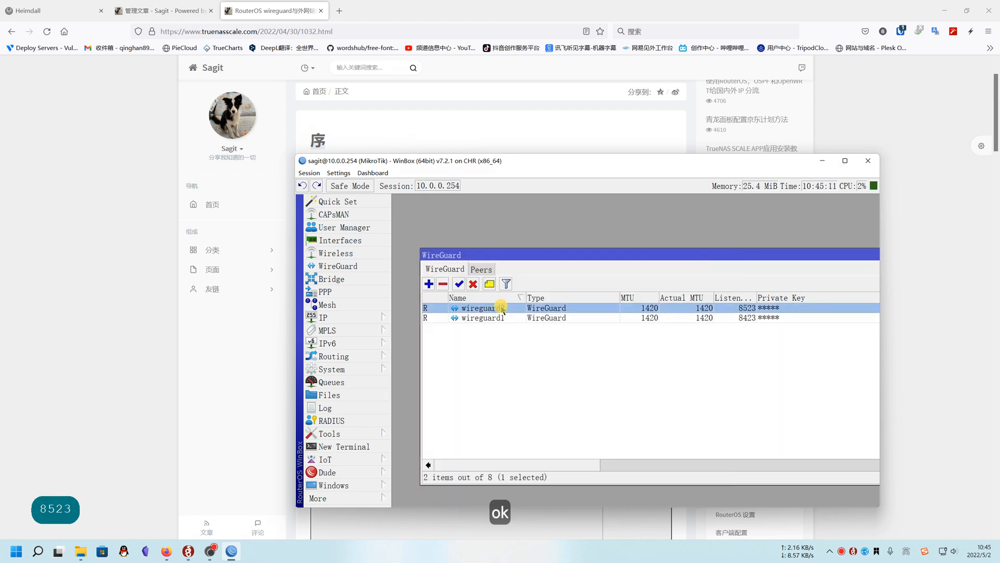
pyautogui.click(489, 269)
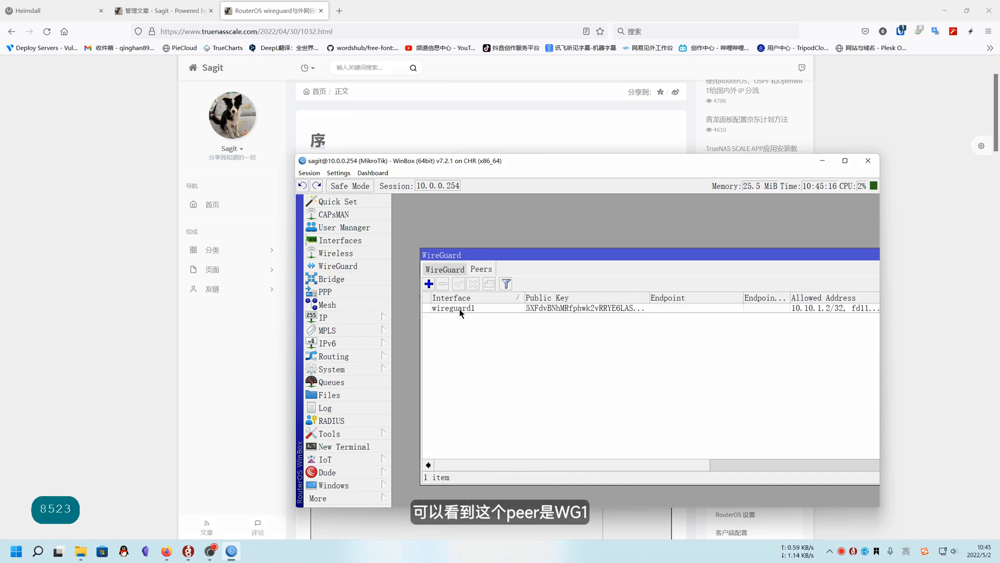
pyautogui.click(446, 269)
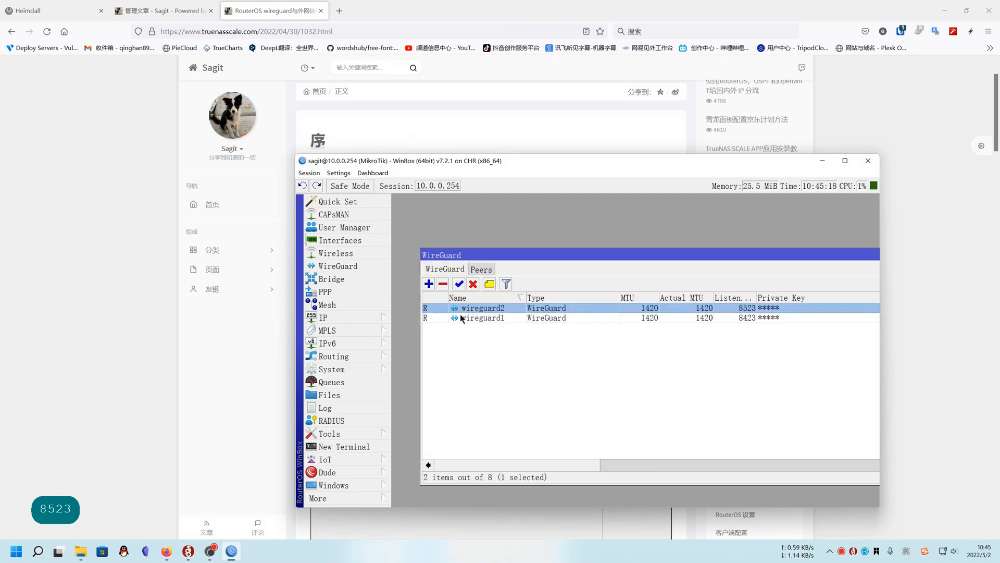
pyautogui.click(488, 317)
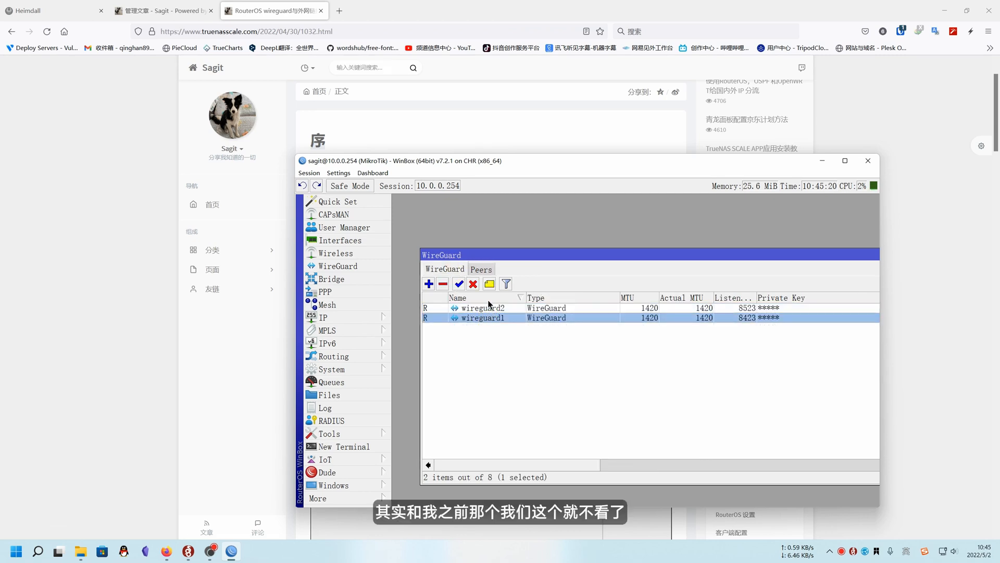
# Start a new WireGuard peer and assign it to the wireguard2 interface
pyautogui.click(482, 270)
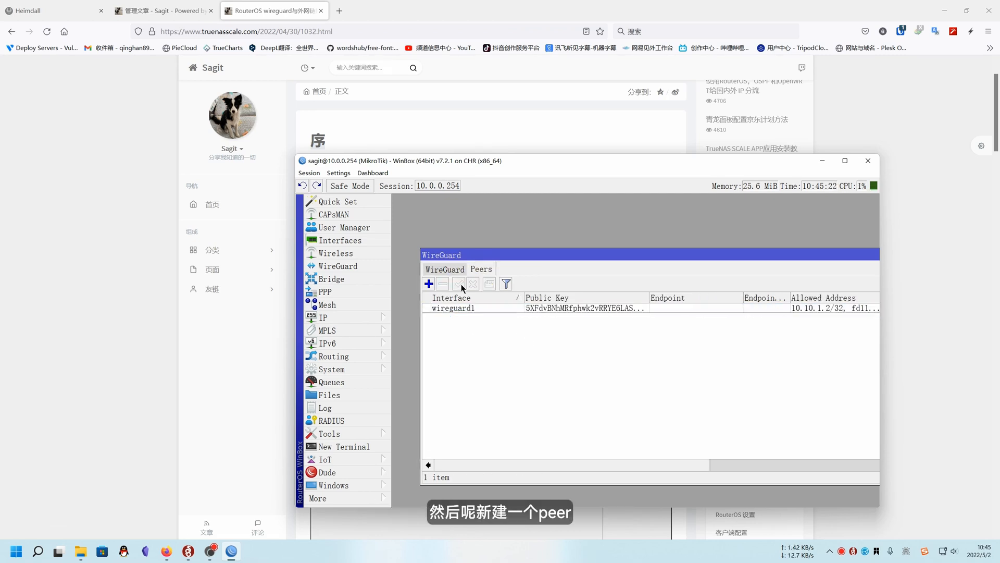
pyautogui.click(429, 284)
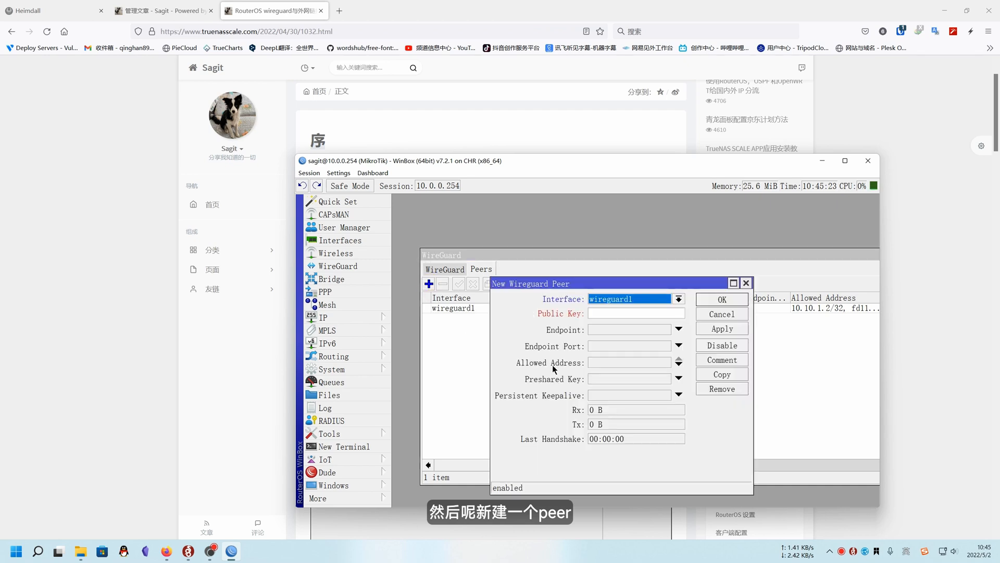
pyautogui.click(678, 299)
pyautogui.click(639, 318)
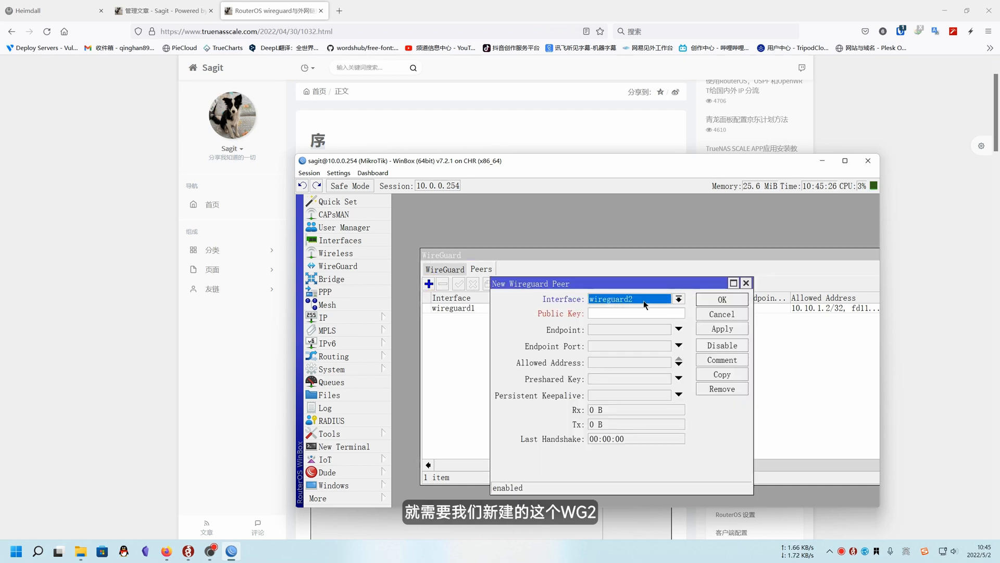
pyautogui.moveTo(605, 287); pyautogui.dragTo(602, 261)
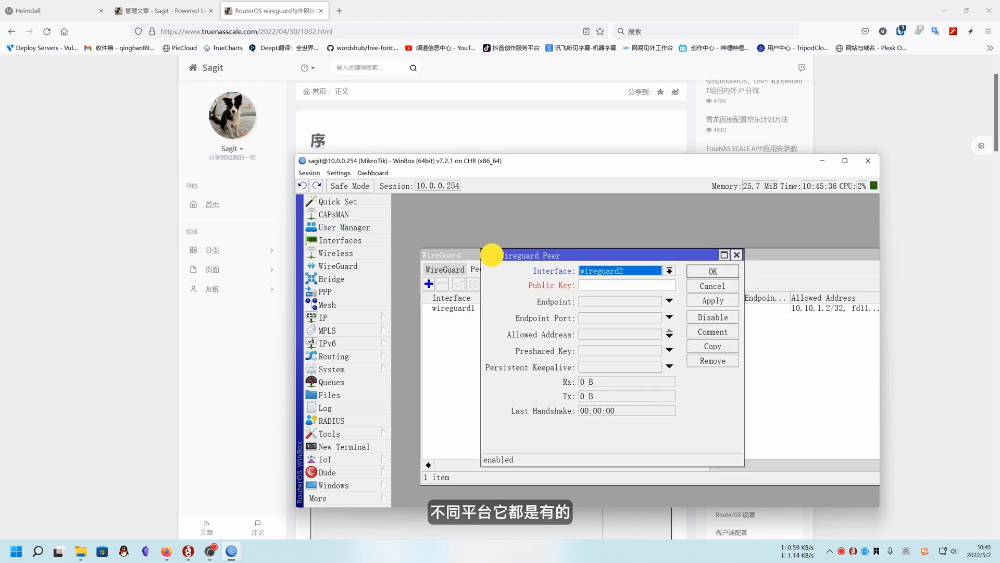
pyautogui.moveTo(500, 261); pyautogui.dragTo(492, 257)
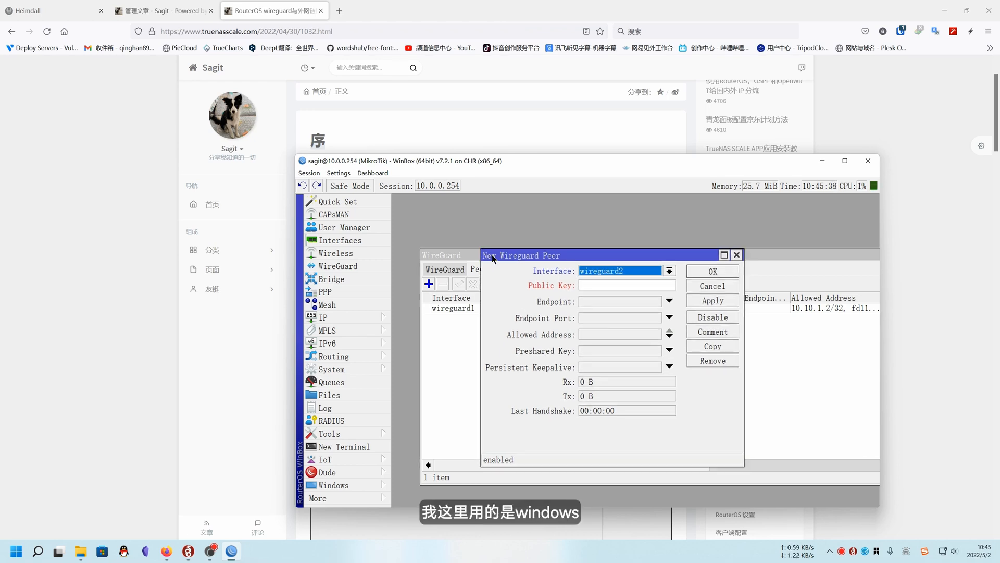
# Switch to the WireGuard Windows client and start a new empty tunnel with a generated key pair
pyautogui.click(188, 550)
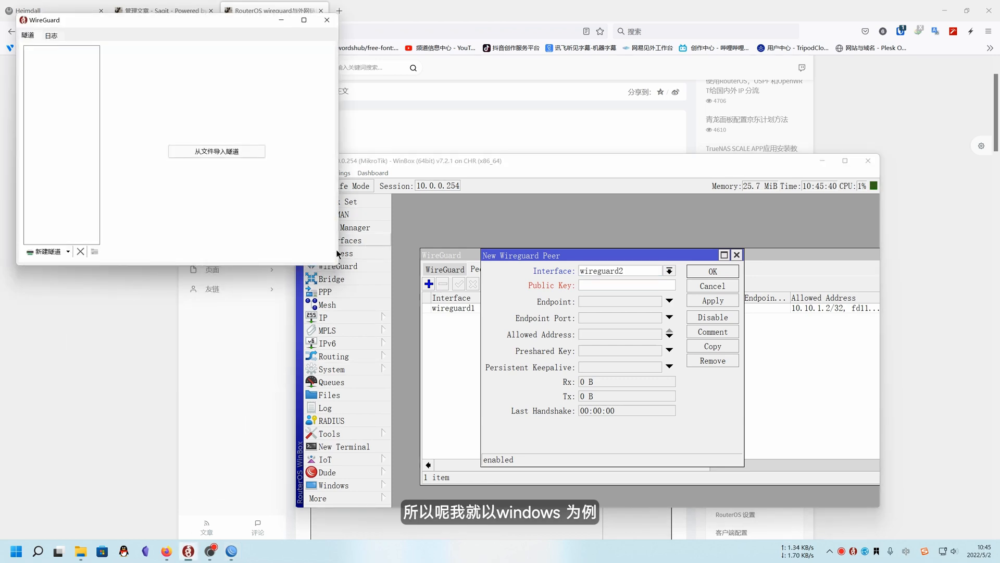
pyautogui.moveTo(198, 21); pyautogui.dragTo(295, 199)
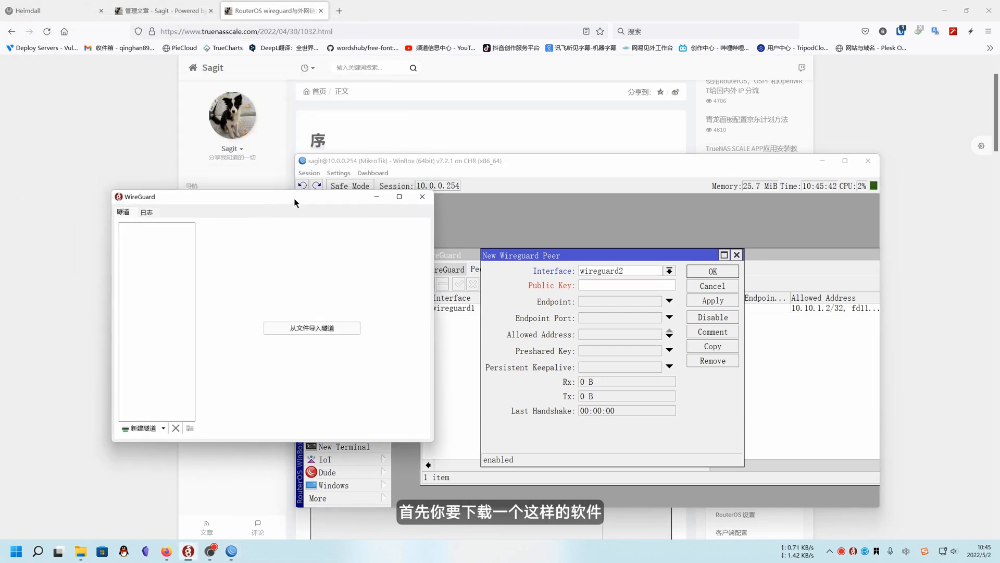
pyautogui.click(163, 428)
pyautogui.click(160, 452)
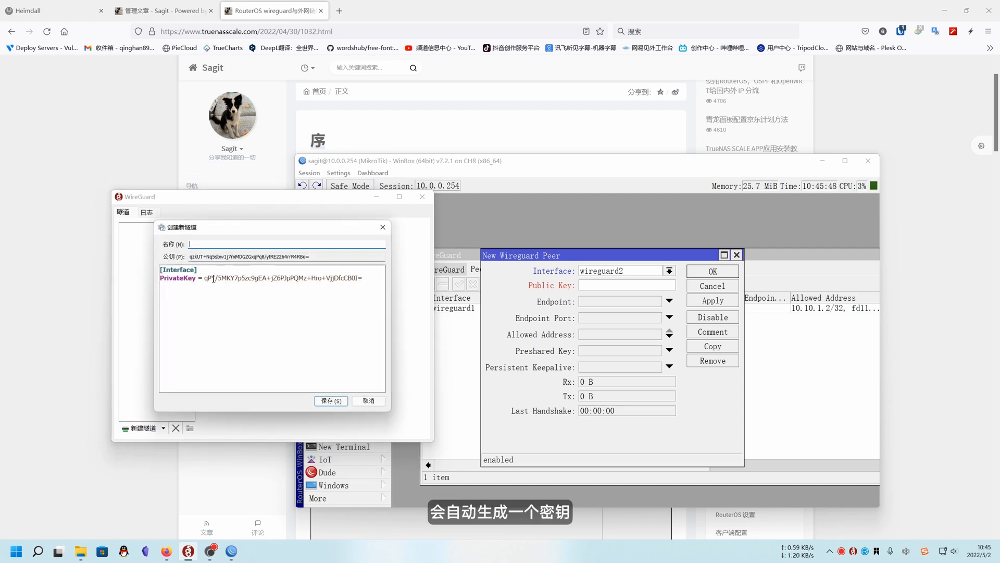
# Copy the new tunnel's public key from the WireGuard client into the Public Key of the router's new peer
pyautogui.moveTo(204, 278); pyautogui.dragTo(364, 278)
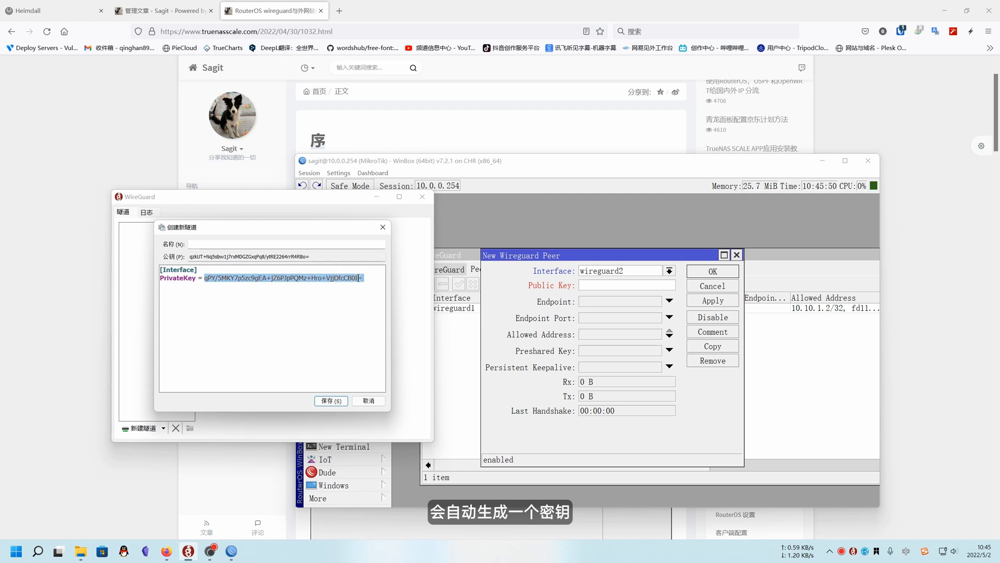
pyautogui.moveTo(189, 256); pyautogui.dragTo(336, 256)
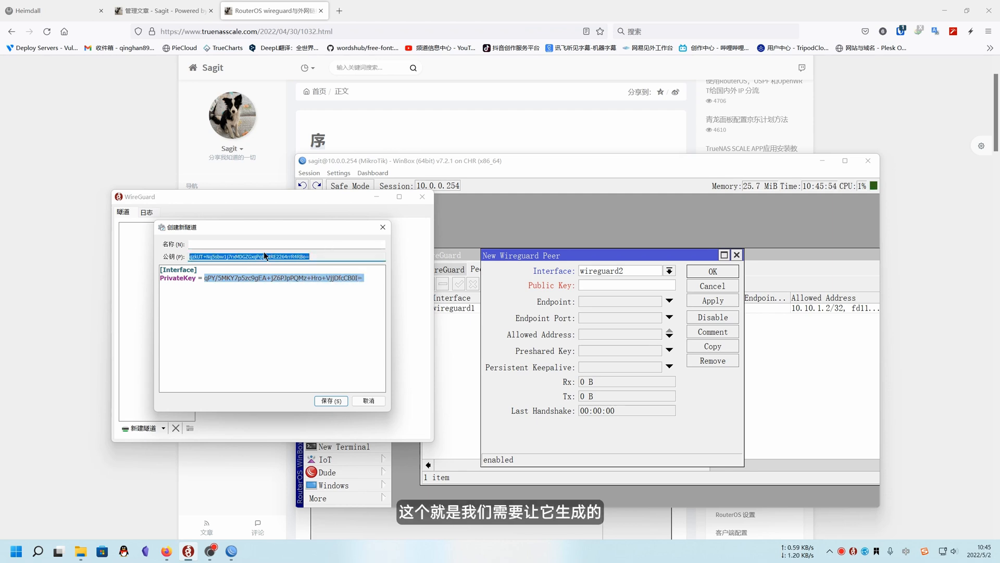
pyautogui.rightClick(298, 256)
pyautogui.click(317, 285)
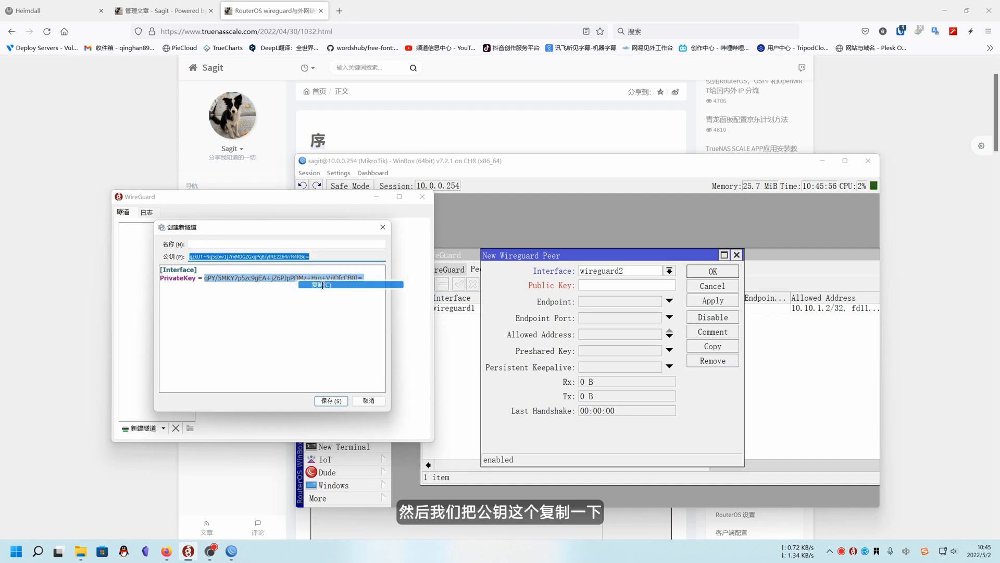
pyautogui.click(585, 286)
pyautogui.hotkey('ctrl', 'v')
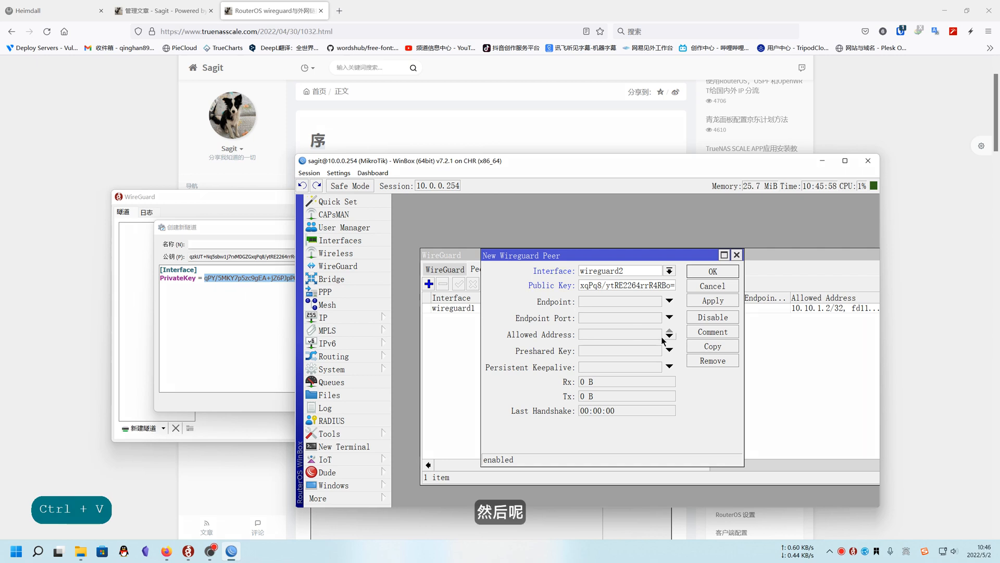
# Set the new peer's allowed address to 10.10.10.2/32
pyautogui.click(633, 333)
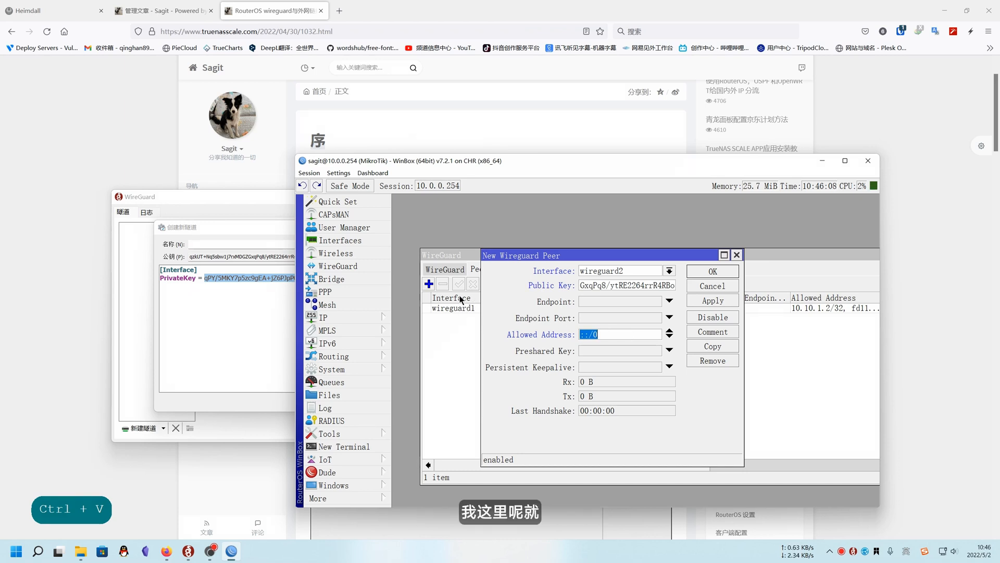
pyautogui.write('10')
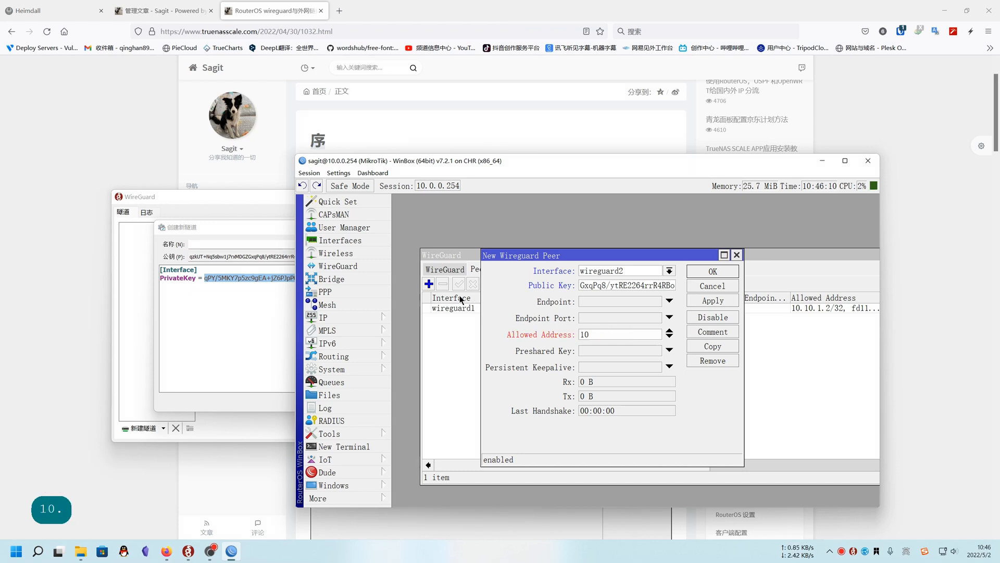
pyautogui.write('.10.10.')
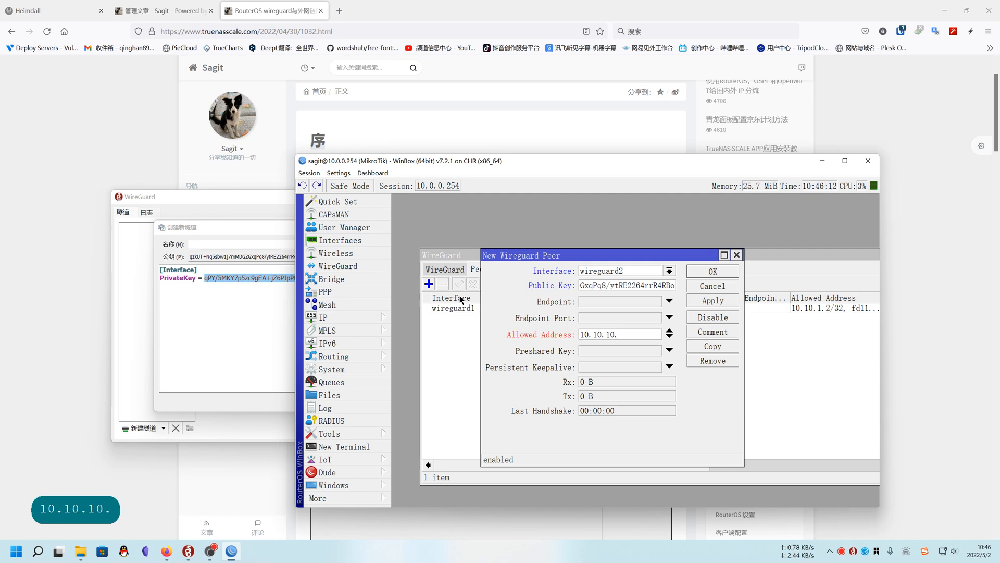
pyautogui.write('2')
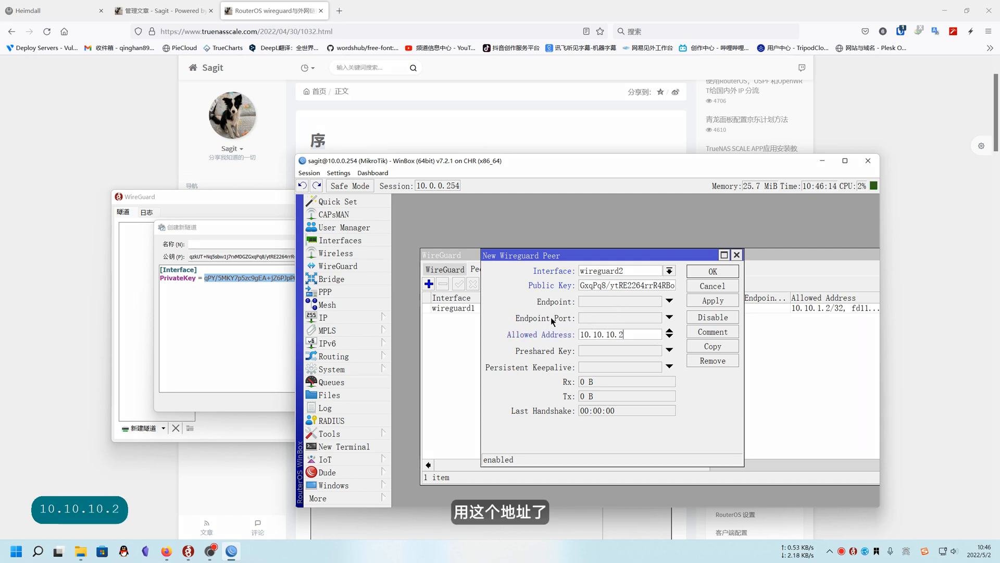
pyautogui.click(238, 327)
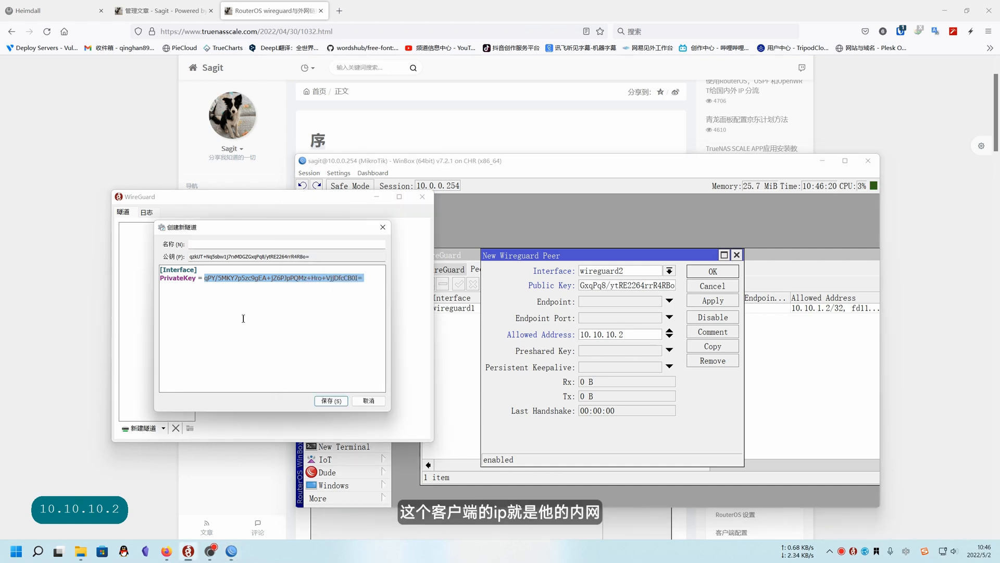
pyautogui.click(640, 336)
pyautogui.write('/')
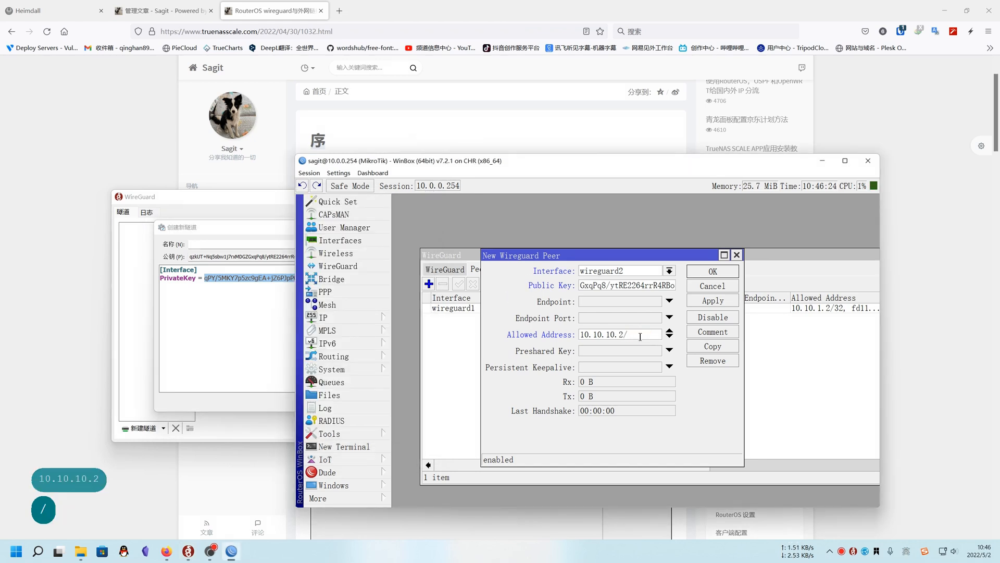
pyautogui.write('32')
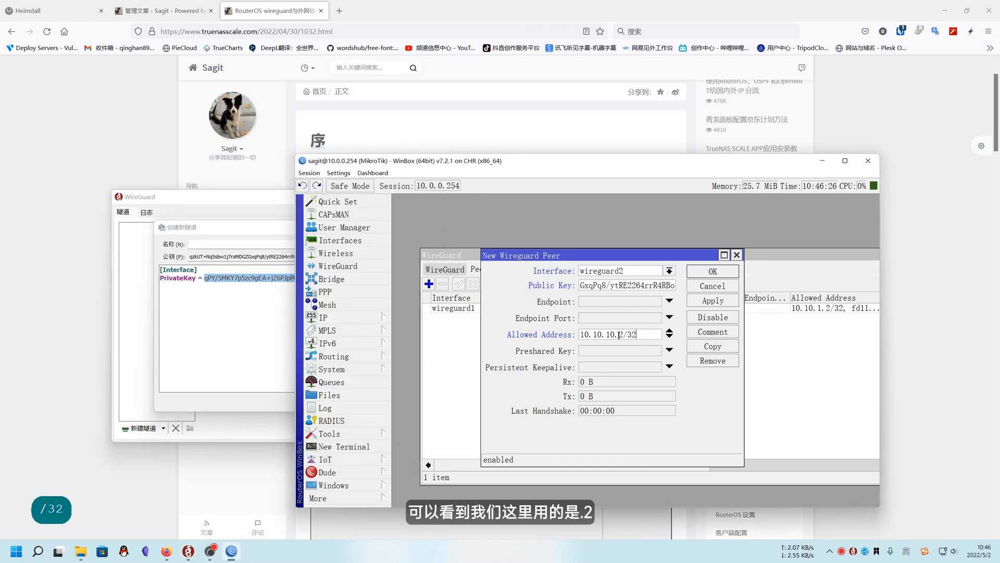
# Copy the IP address 10.10.10.2, without its prefix length, from the new peer's allowed address
pyautogui.click(619, 334)
pyautogui.doubleClick(621, 334)
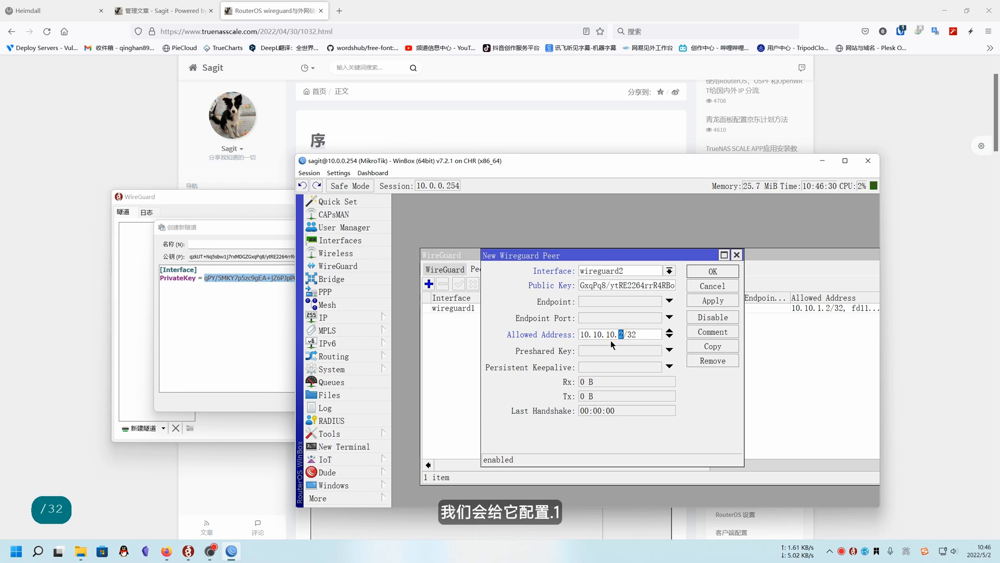
pyautogui.moveTo(624, 334); pyautogui.dragTo(552, 336)
pyautogui.hotkey('ctrl', 'c')
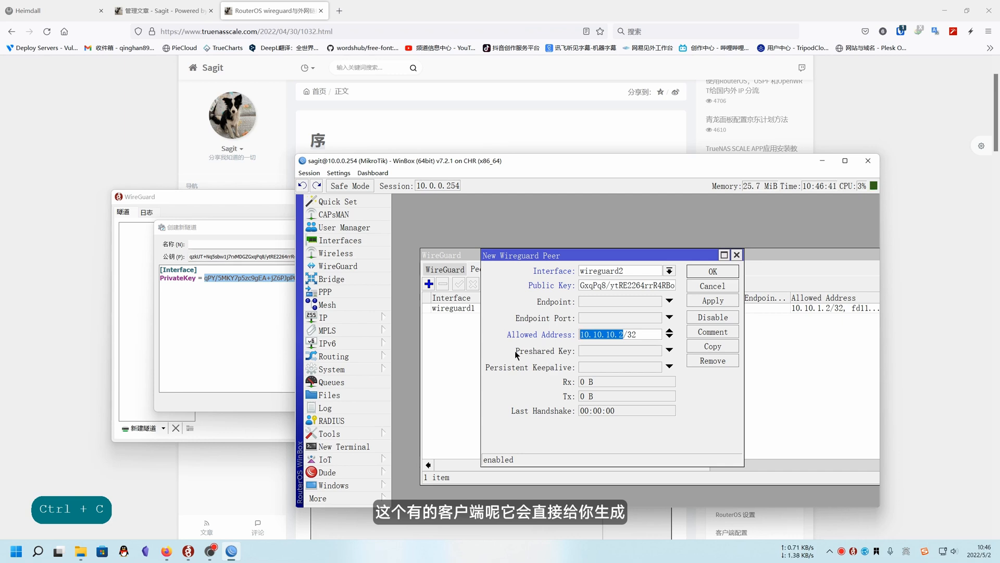
# Save the new WireGuard peer on the router
pyautogui.click(226, 315)
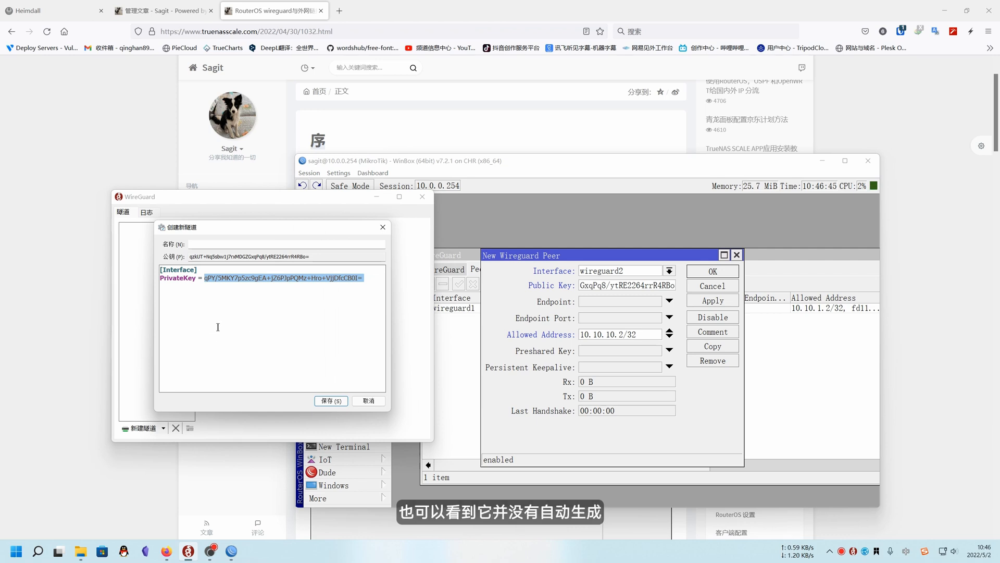
pyautogui.click(539, 354)
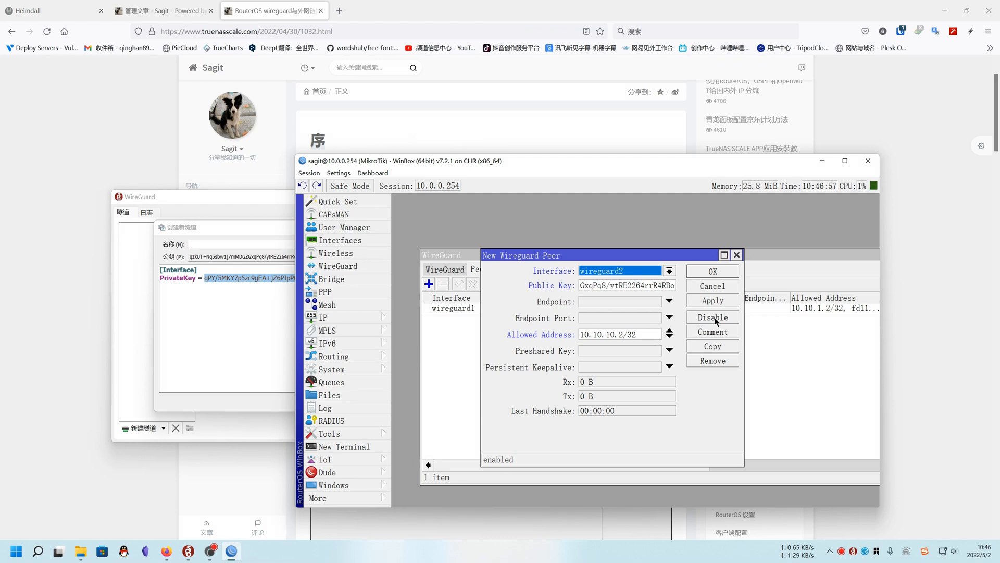
pyautogui.click(722, 272)
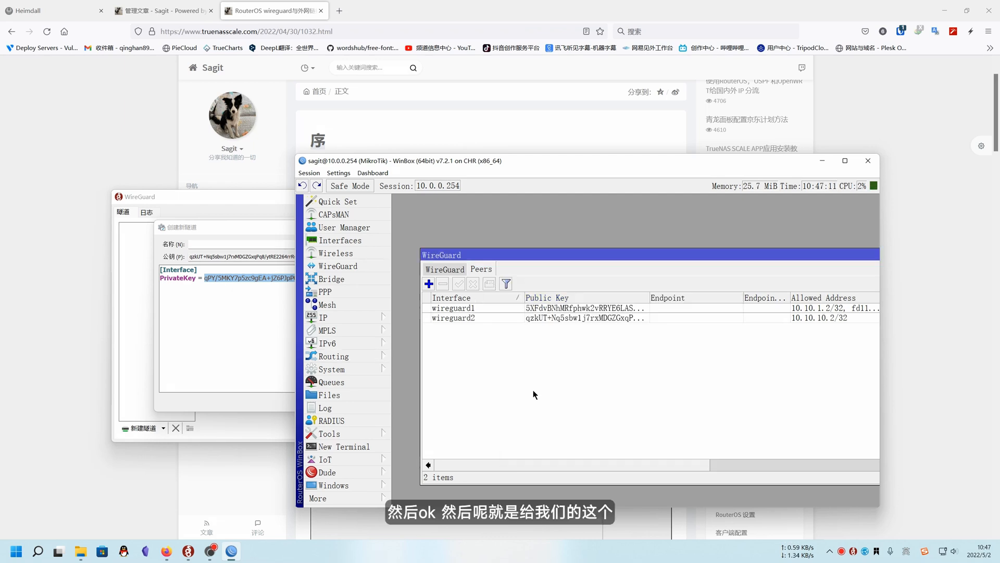
# Select the wireguard2 interface and open the router's IP address list
pyautogui.click(473, 317)
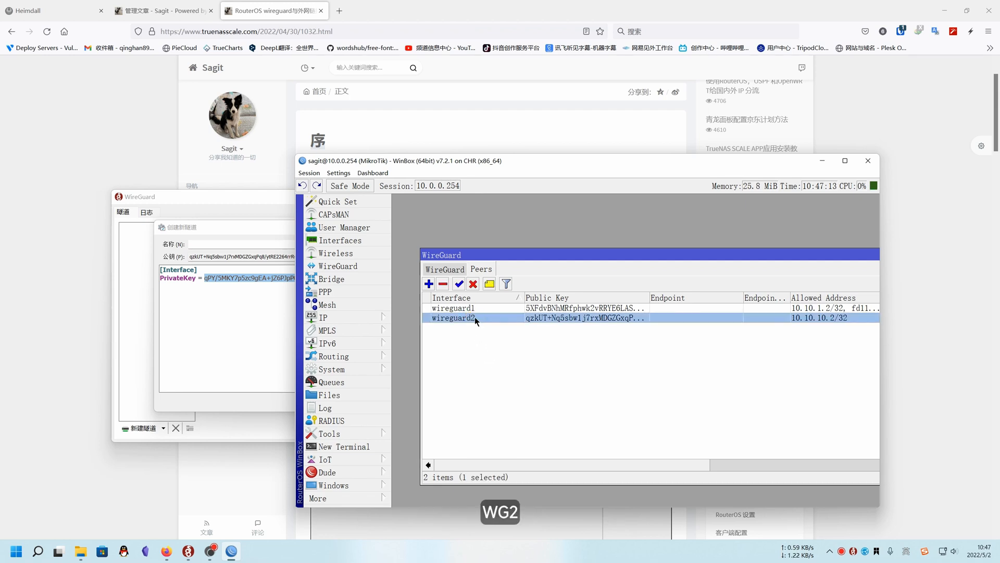
pyautogui.click(442, 268)
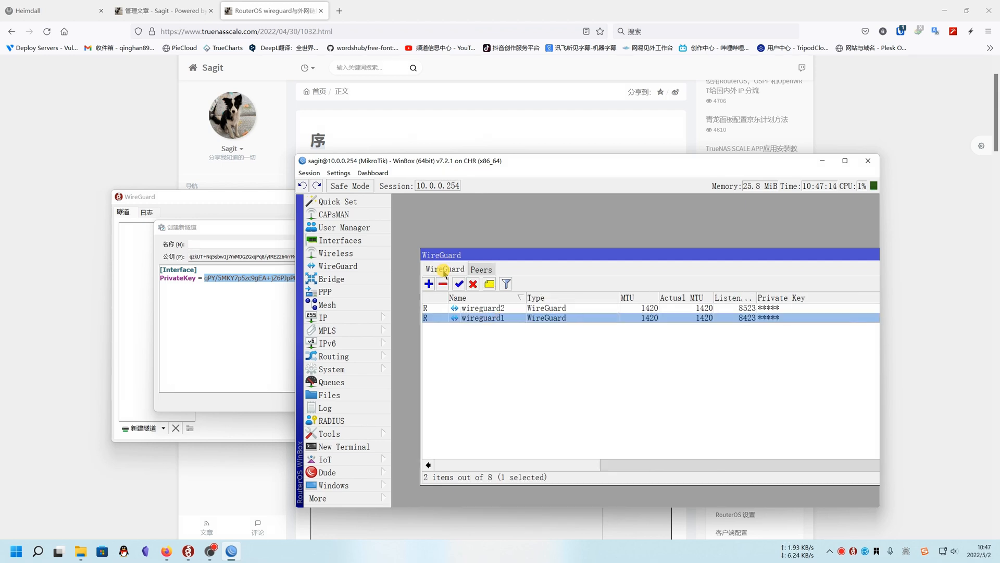
pyautogui.click(467, 309)
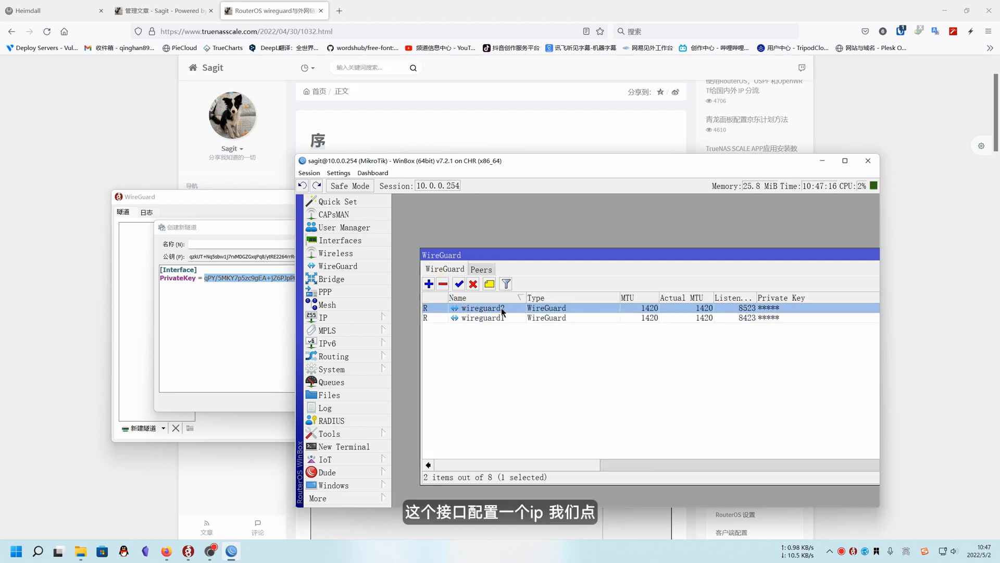
pyautogui.click(330, 317)
pyautogui.click(417, 221)
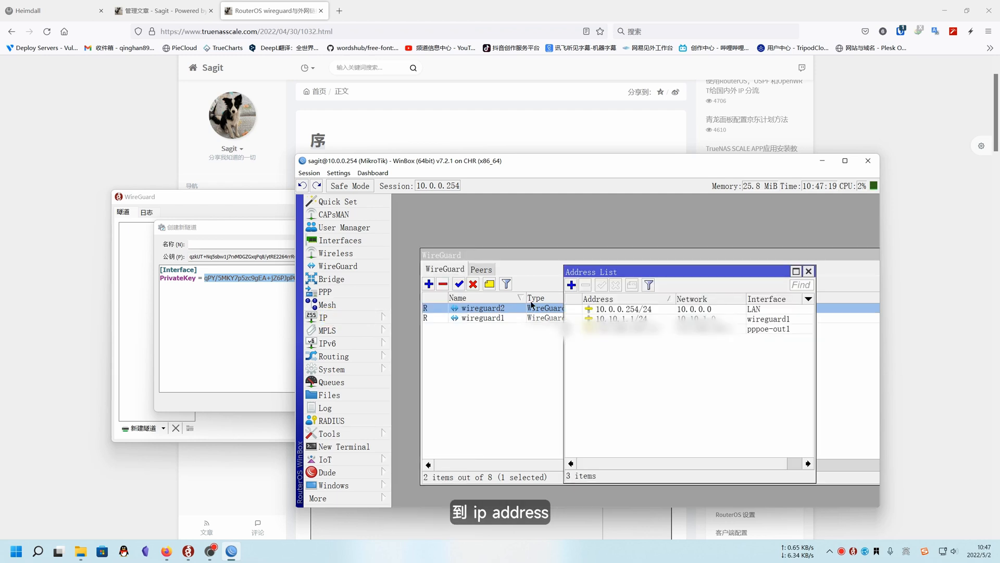
pyautogui.moveTo(636, 278); pyautogui.dragTo(549, 276)
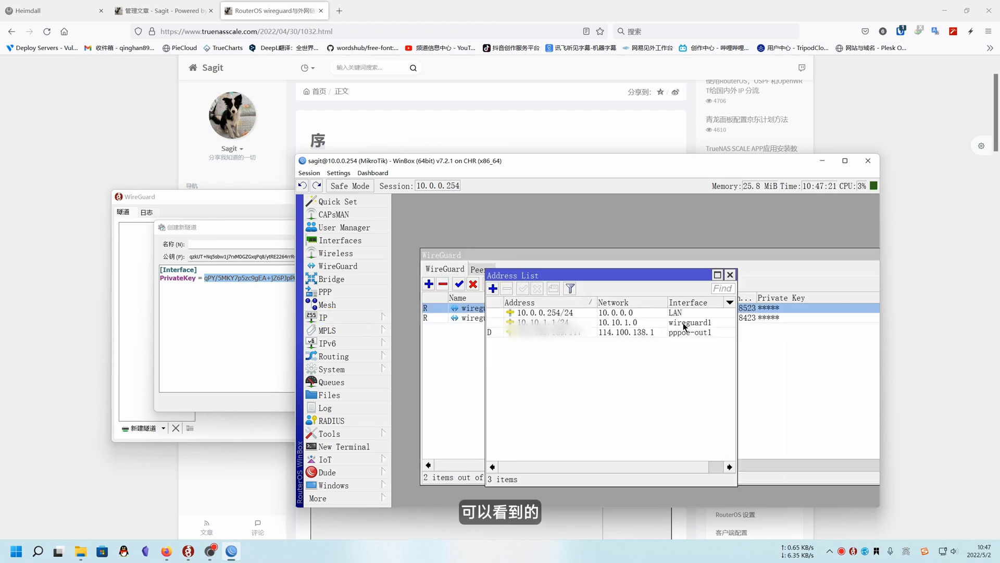
pyautogui.click(679, 324)
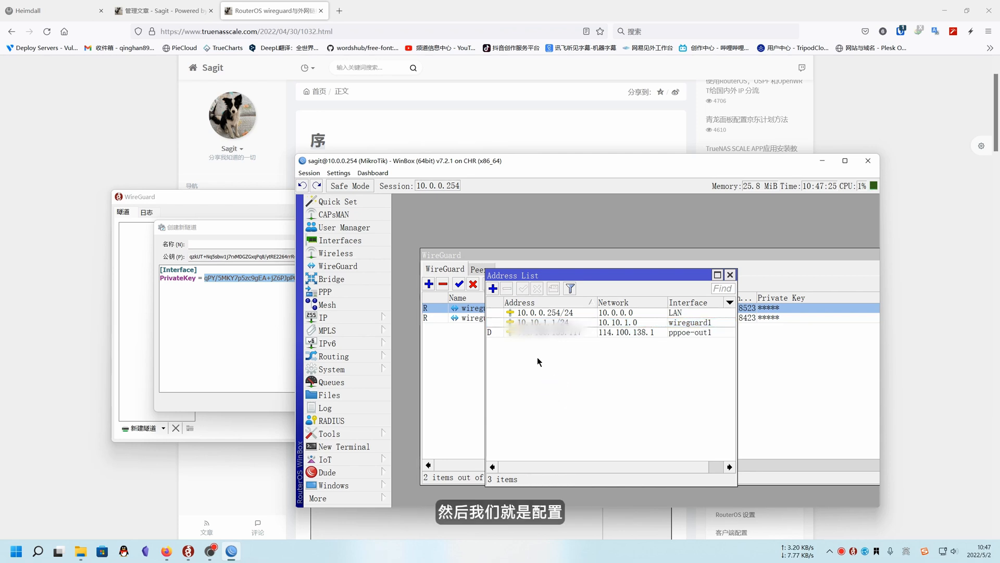
# Add the IP address 10.10.10.1/24 to the router on the wireguard2 interface
pyautogui.click(493, 288)
pyautogui.hotkey('ctrl', 'v')
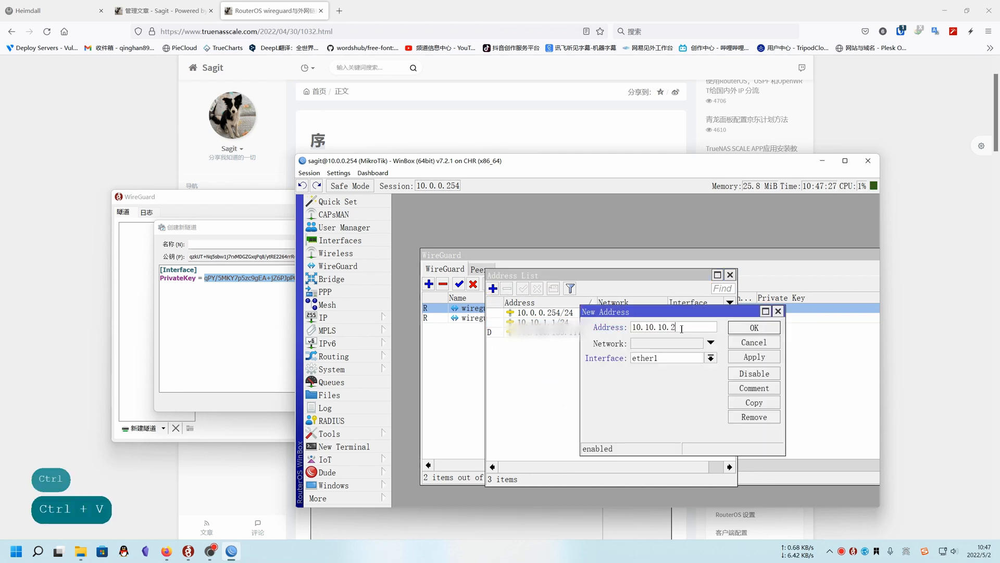
pyautogui.press('BackSpace')
pyautogui.write('1')
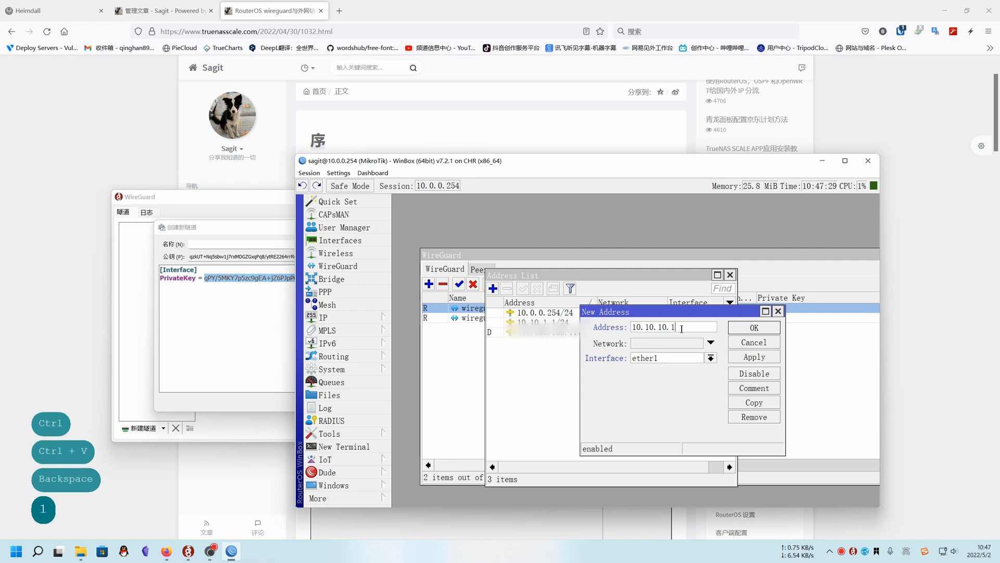
pyautogui.write('/')
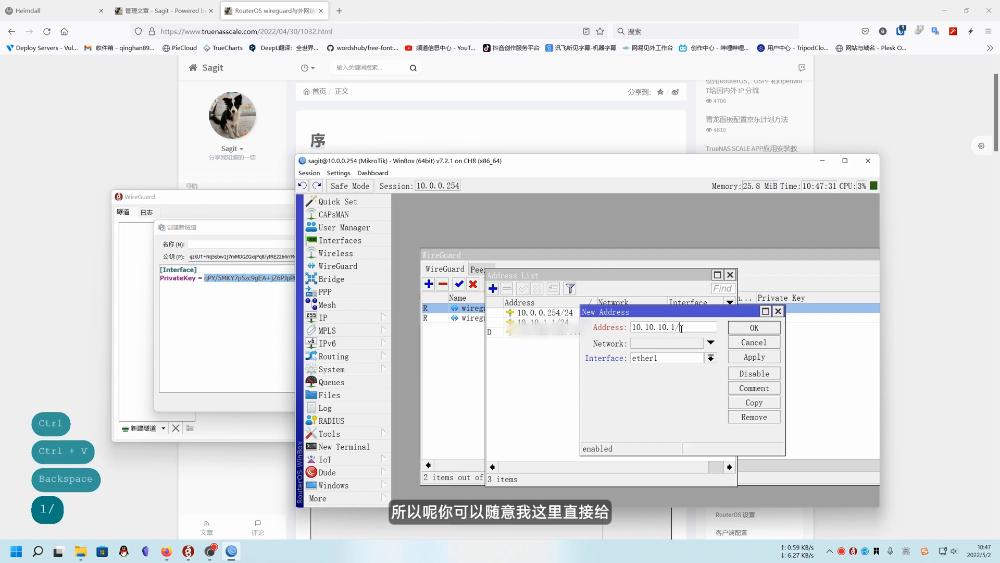
pyautogui.write('24')
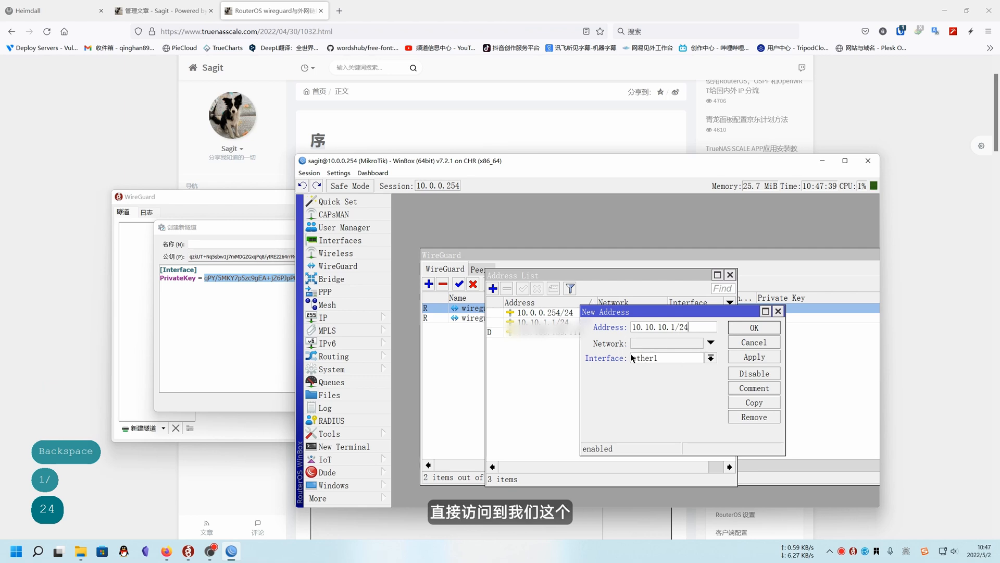
pyautogui.moveTo(676, 327); pyautogui.dragTo(671, 327)
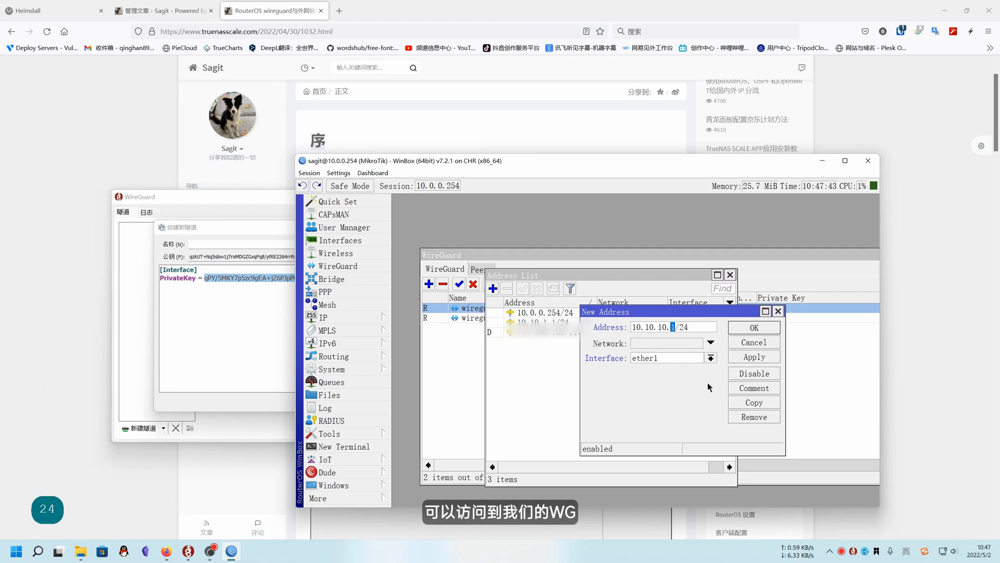
pyautogui.click(711, 358)
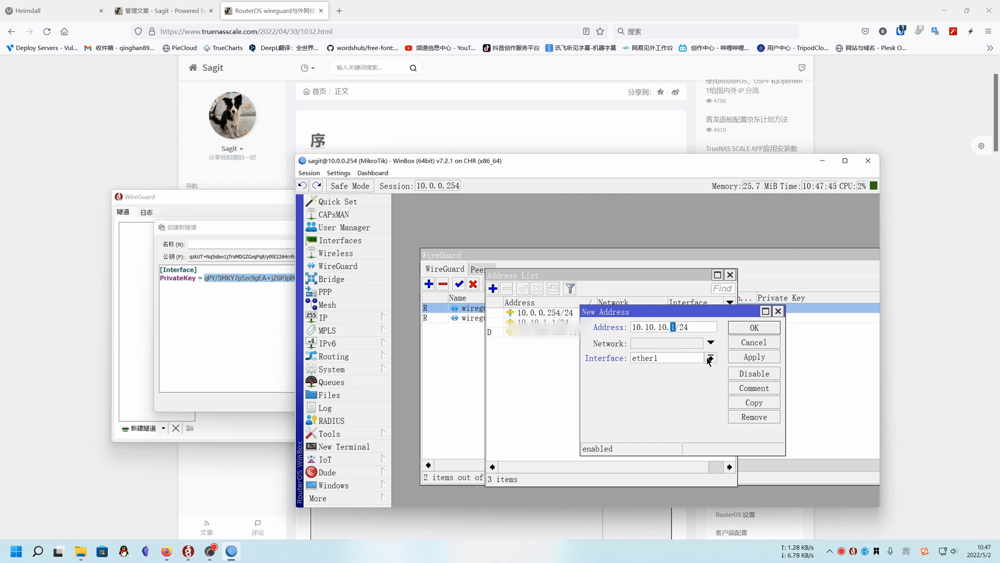
pyautogui.click(678, 428)
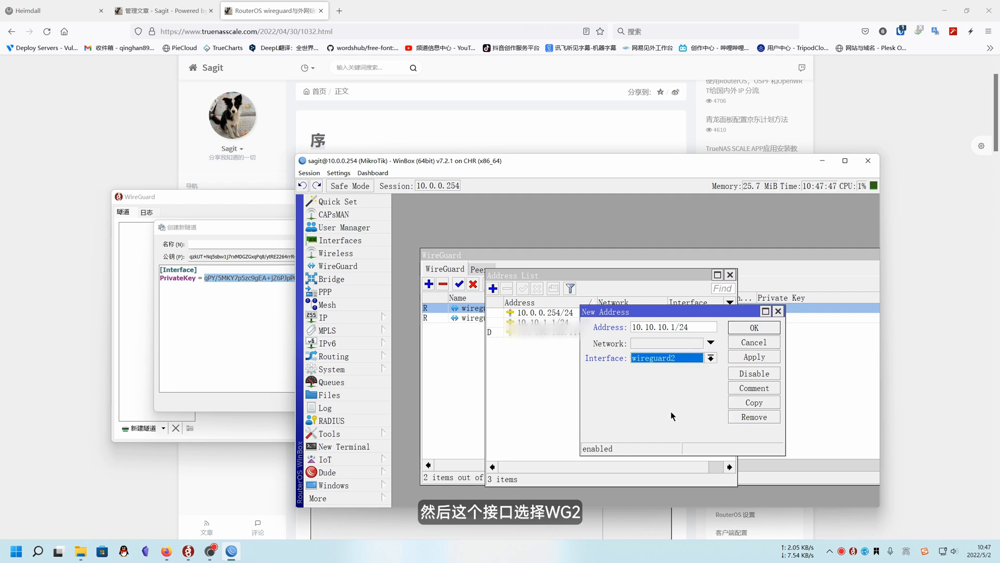
pyautogui.click(754, 327)
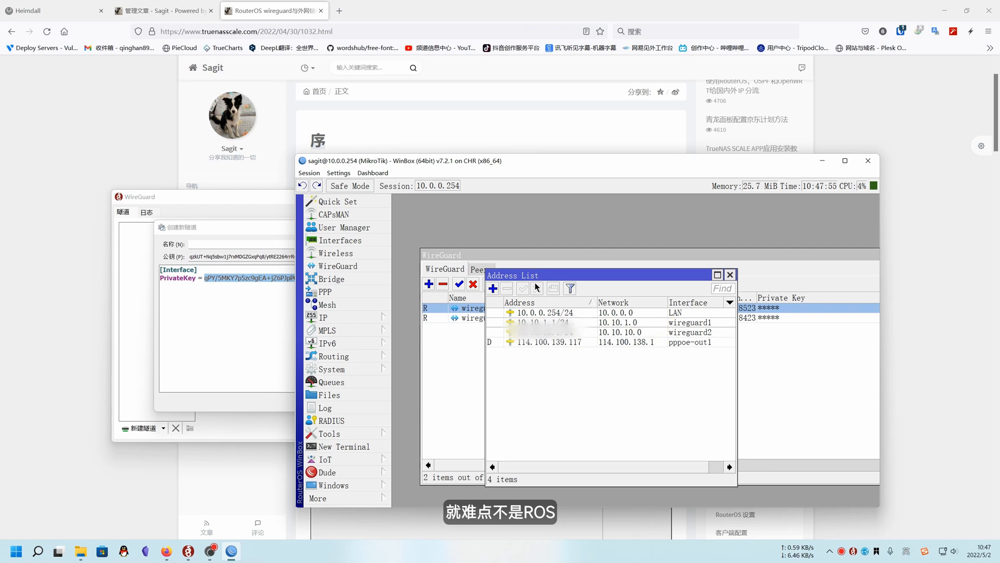
# Start a new line below the client tunnel's private key and find the sample client configuration in the browser article
pyautogui.click(243, 321)
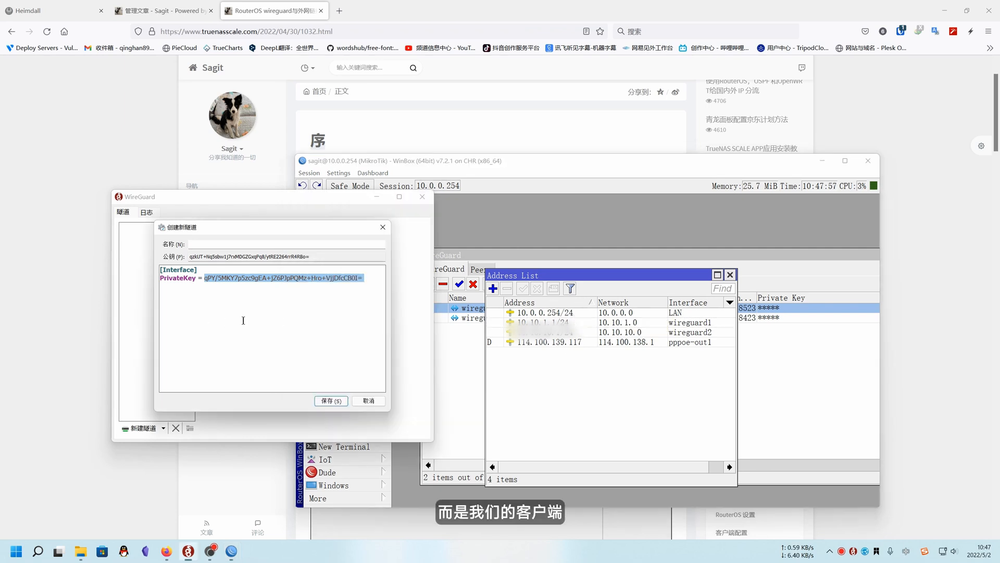
pyautogui.click(370, 280)
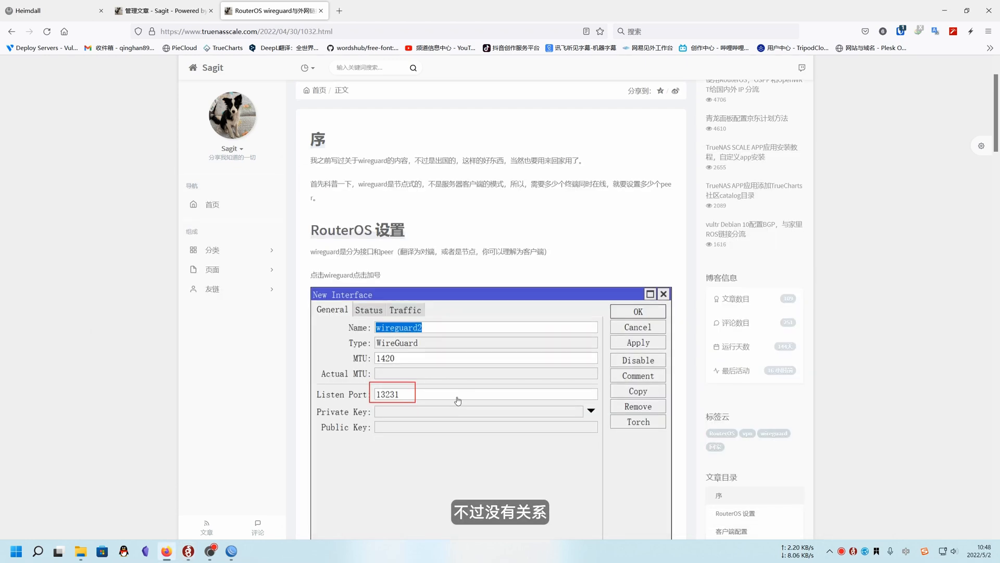
pyautogui.scroll(-15, 516, 362)
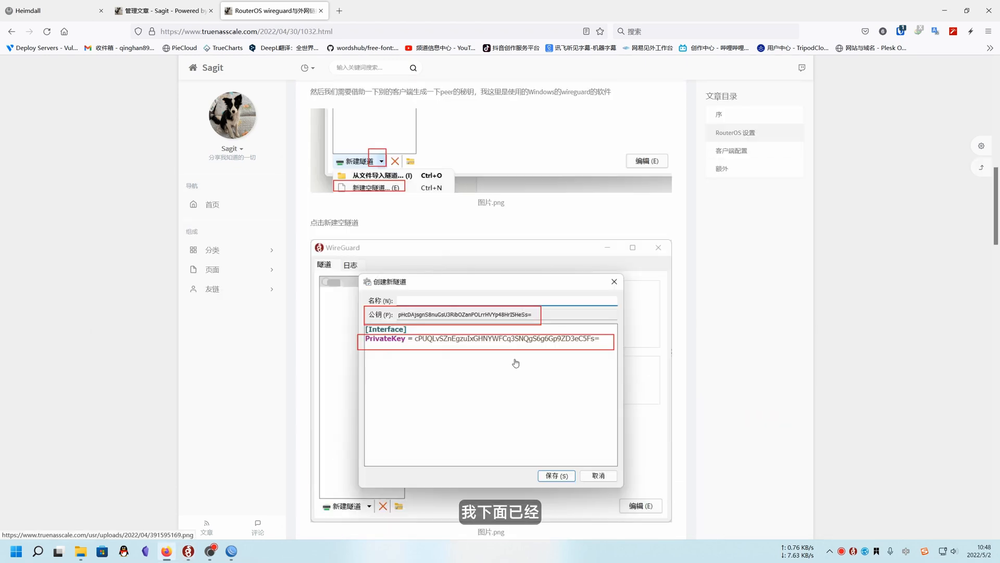
pyautogui.scroll(-12, 516, 362)
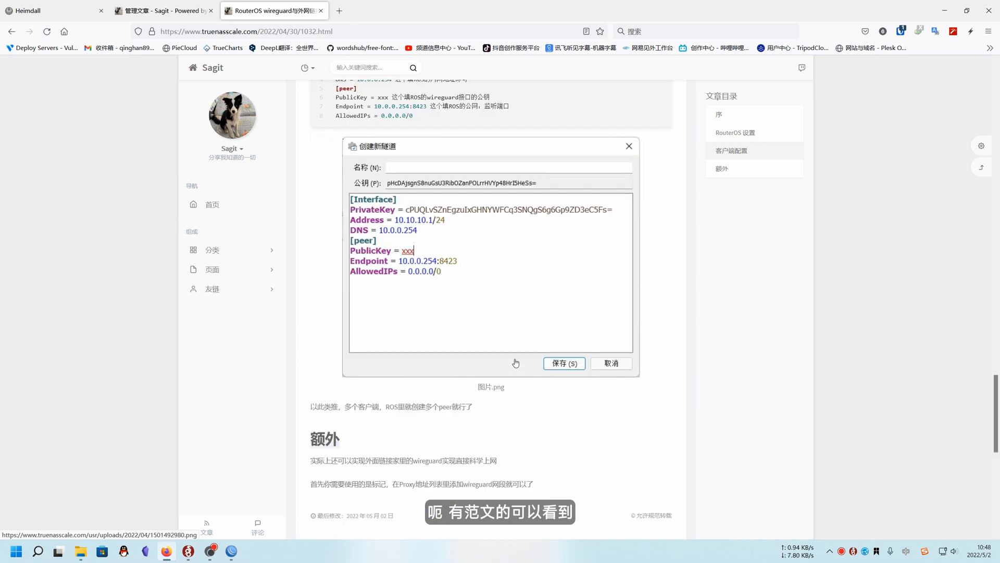
pyautogui.scroll(1, 516, 362)
pyautogui.scroll(1, 516, 363)
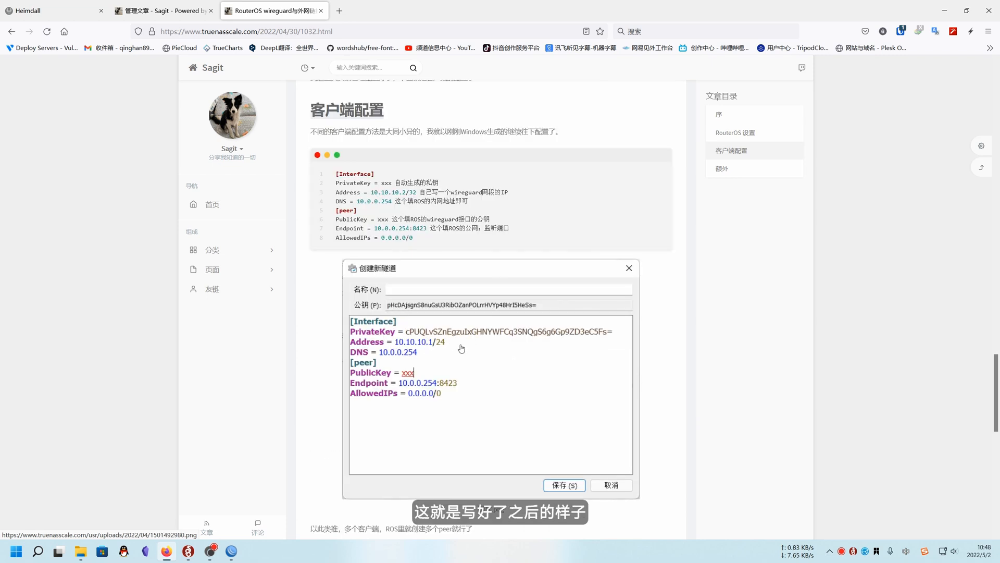
pyautogui.scroll(1, 461, 348)
# Copy the line Address = 10.10.10.2/32 from the article's sample into the new tunnel's Interface section in the WireGuard client
pyautogui.click(188, 550)
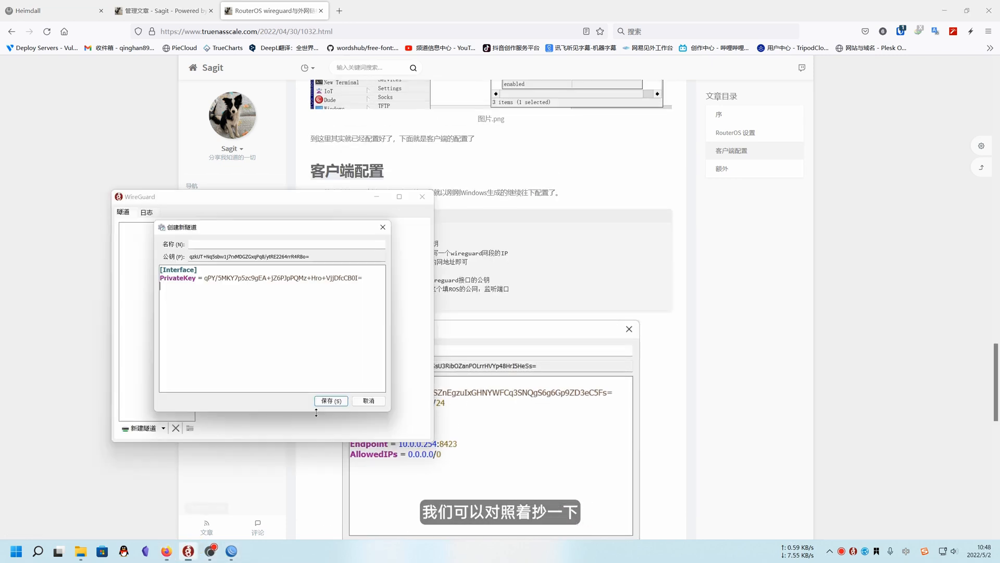
pyautogui.click(323, 198)
pyautogui.moveTo(295, 233); pyautogui.dragTo(209, 238)
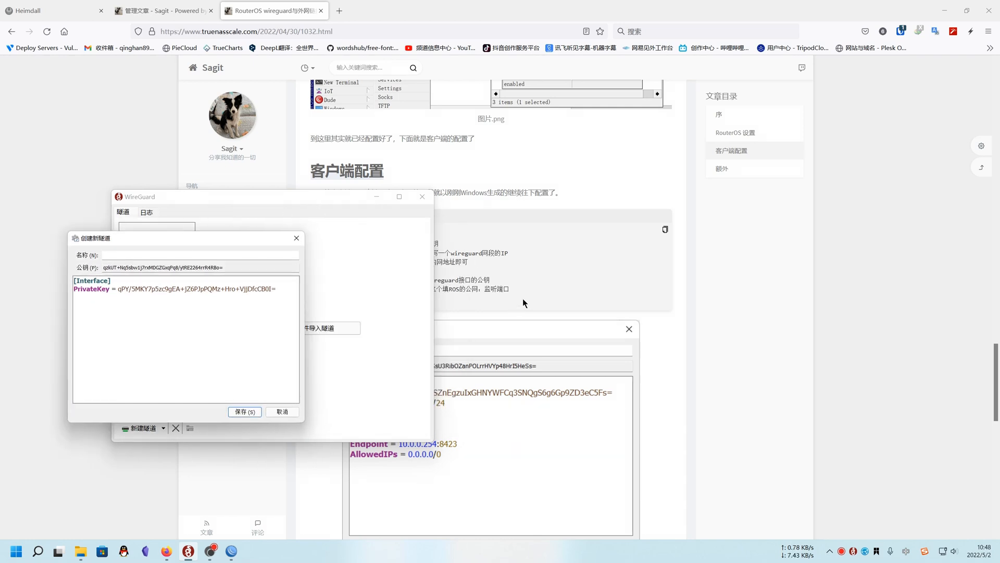
pyautogui.click(568, 289)
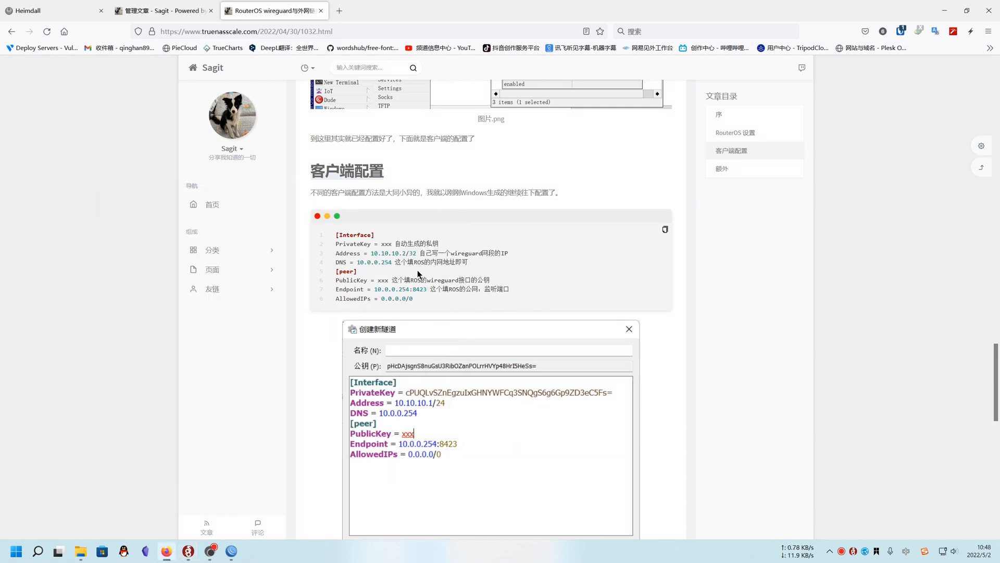
pyautogui.moveTo(338, 253); pyautogui.dragTo(417, 252)
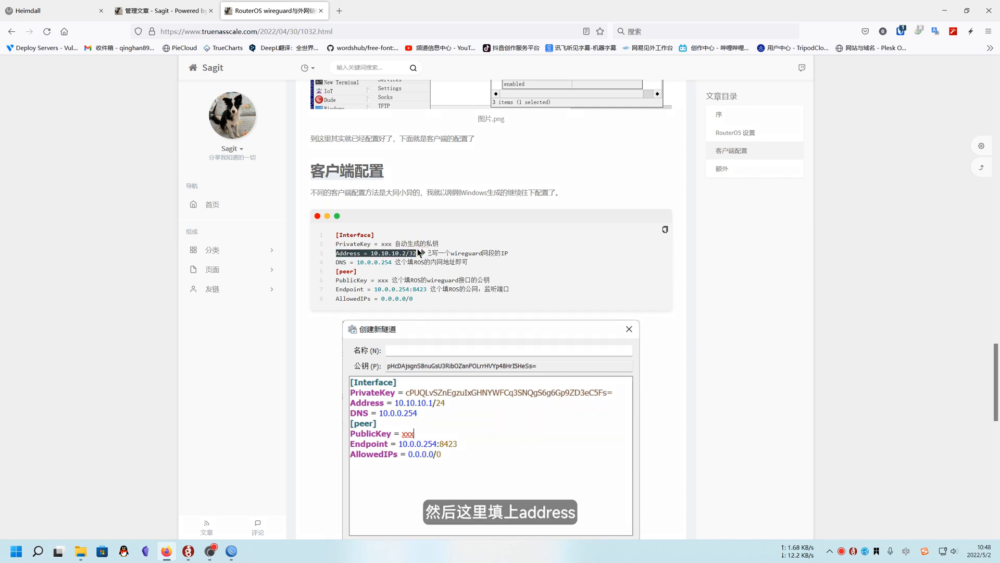
pyautogui.hotkey('ctrl', 'c')
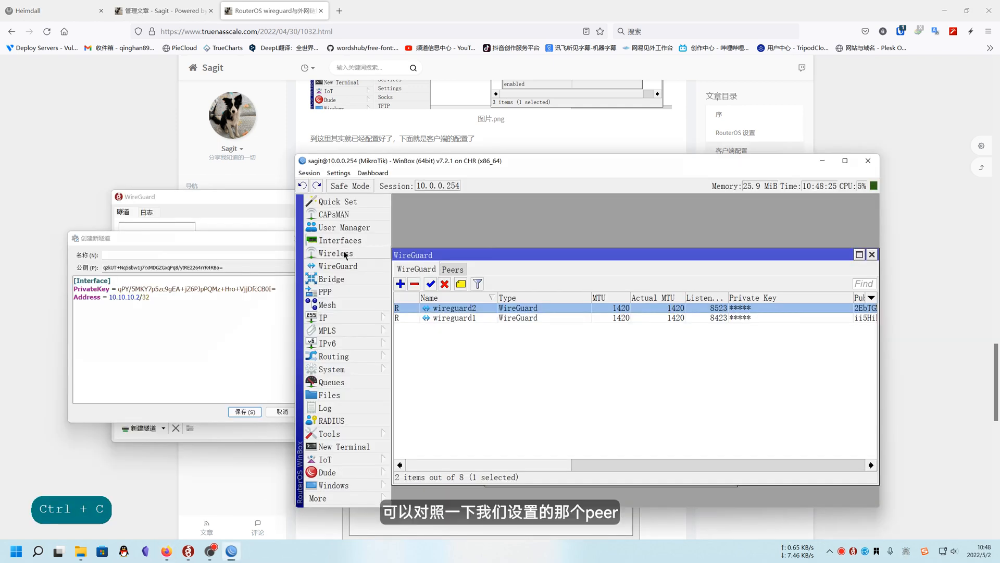
# Open the wireguard2 peer in WinBox and compare its allowed address with the client tunnel's address
pyautogui.click(340, 240)
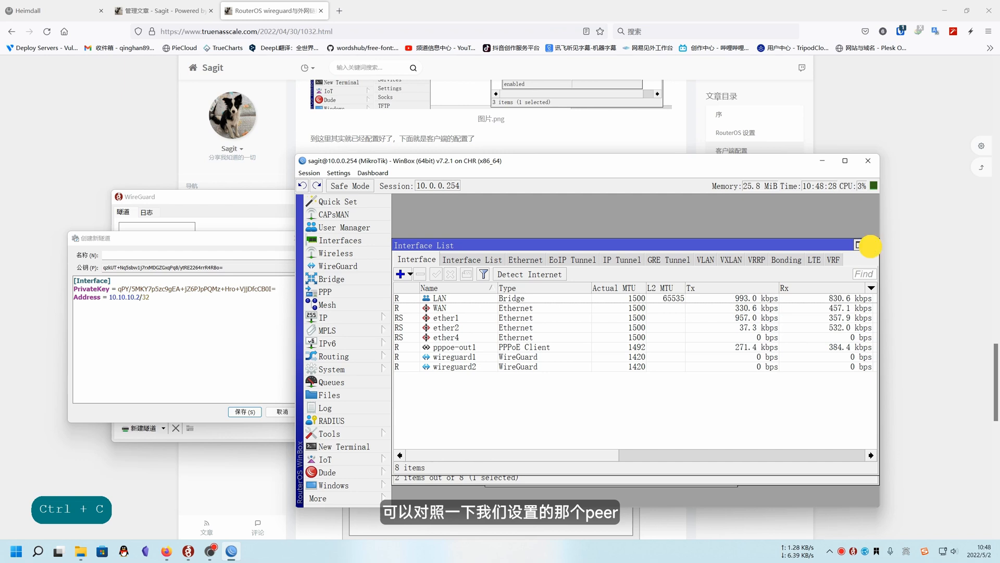
pyautogui.click(338, 265)
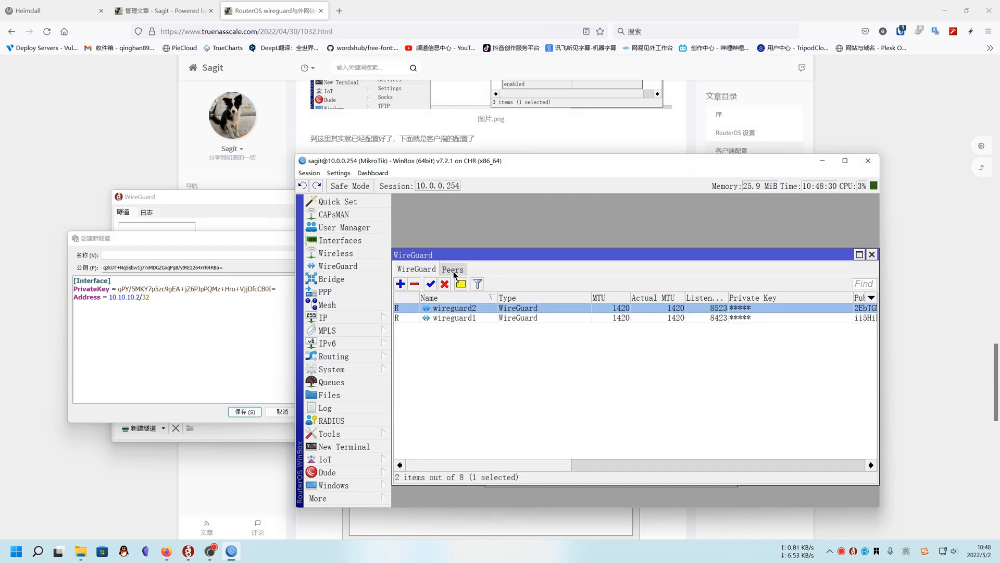
pyautogui.click(452, 268)
pyautogui.doubleClick(458, 318)
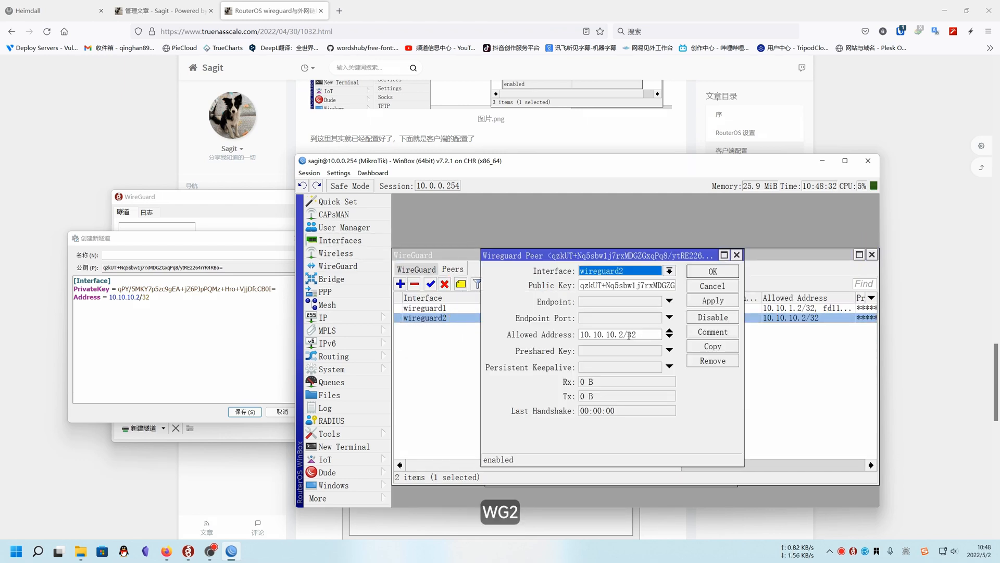
pyautogui.moveTo(623, 334); pyautogui.dragTo(573, 334)
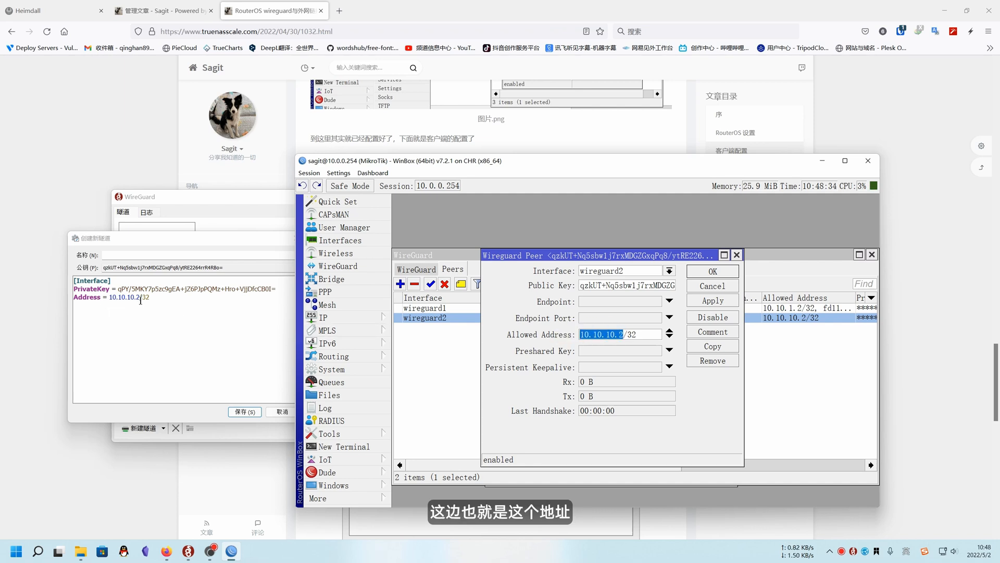
# Copy the line DNS = 10.0.0.254 from the article's sample into the client tunnel configuration below the Address line
pyautogui.click(124, 179)
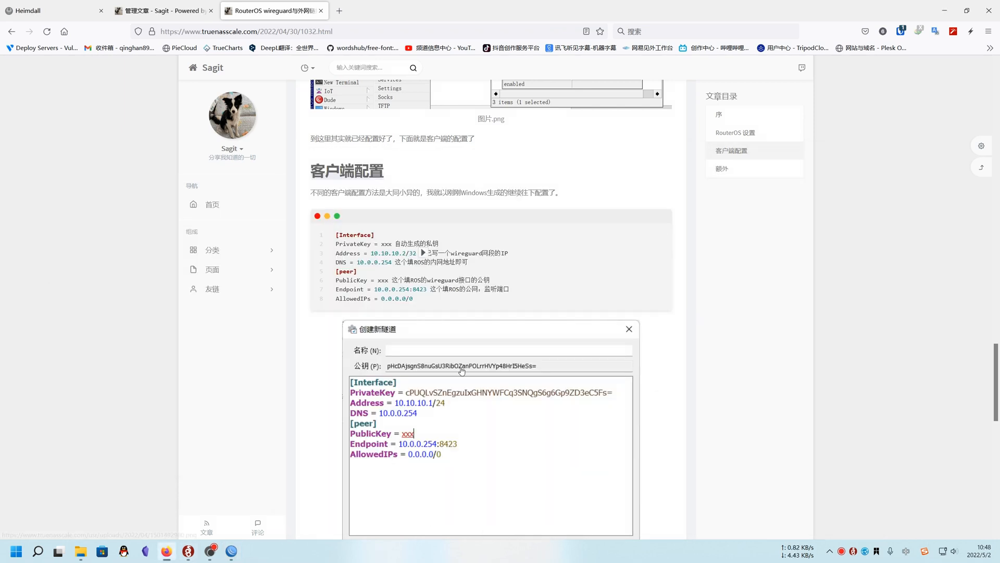
pyautogui.moveTo(336, 262); pyautogui.dragTo(395, 260)
pyautogui.hotkey('ctrl', 'c')
pyautogui.hotkey('ctrl', 'c')
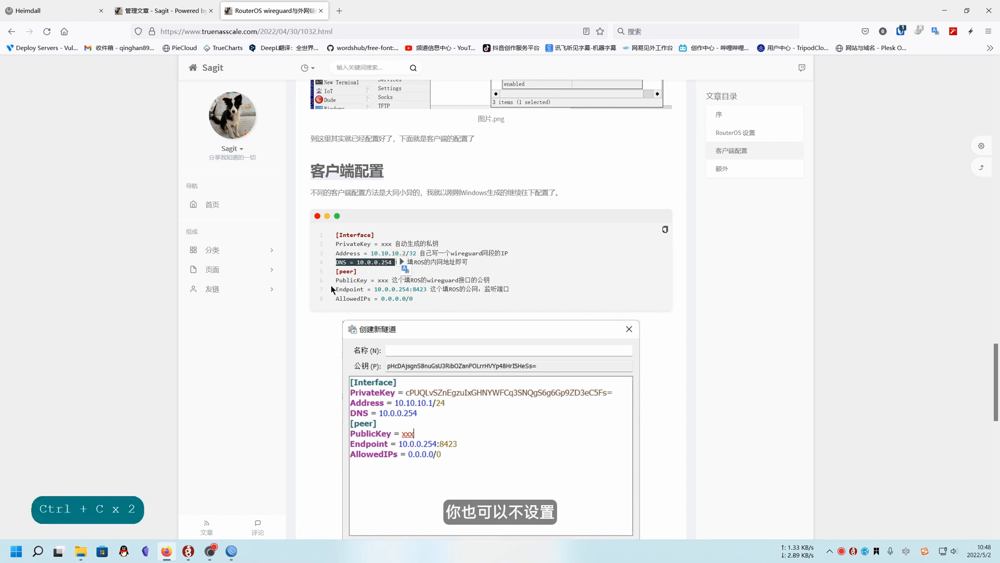
pyautogui.click(228, 552)
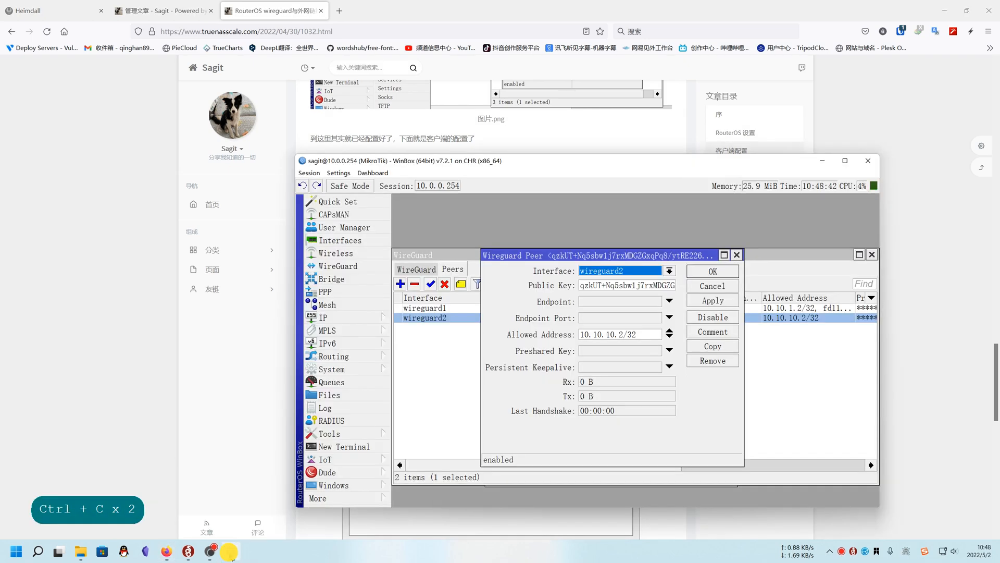
pyautogui.click(228, 552)
pyautogui.click(189, 552)
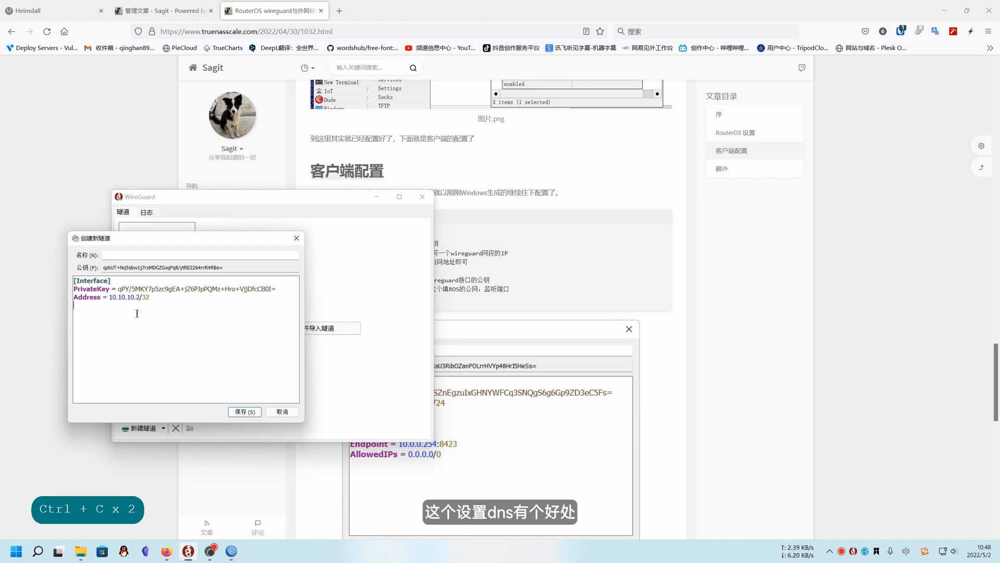
pyautogui.hotkey('ctrl', 'v')
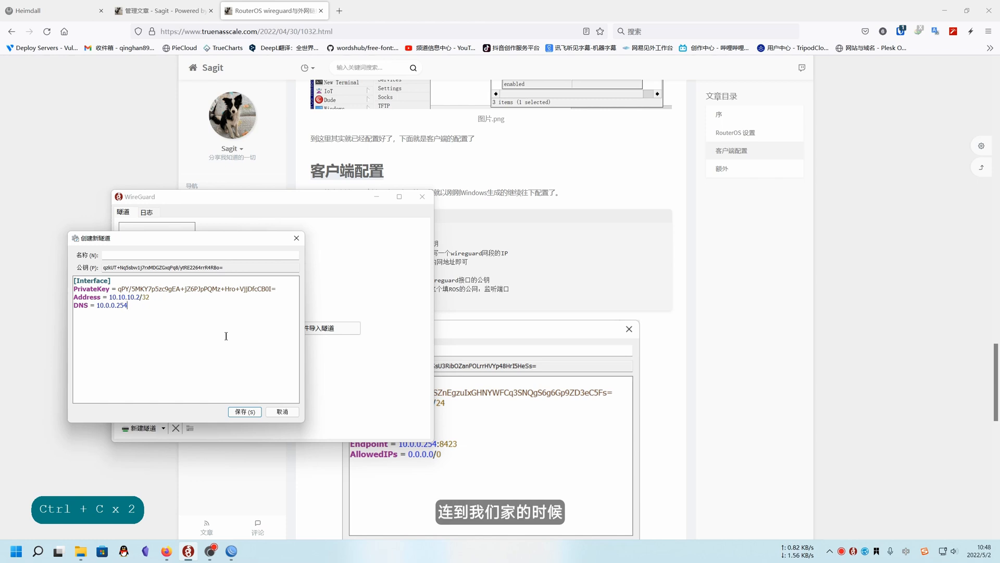
# Open TrueNAS from the Heimdall dashboard in the browser to check its domain address, and close the page again
pyautogui.click(232, 550)
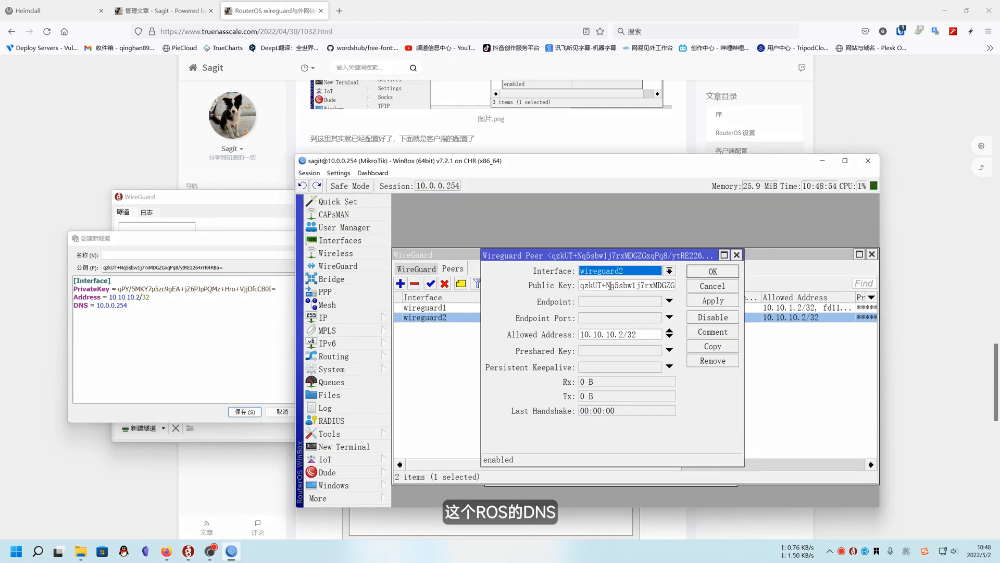
pyautogui.click(362, 318)
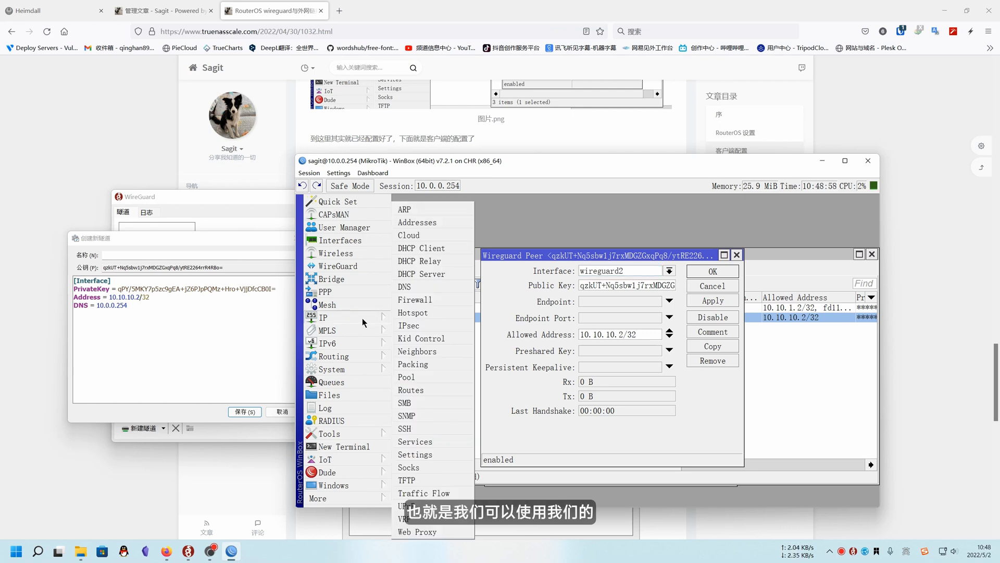
pyautogui.click(35, 5)
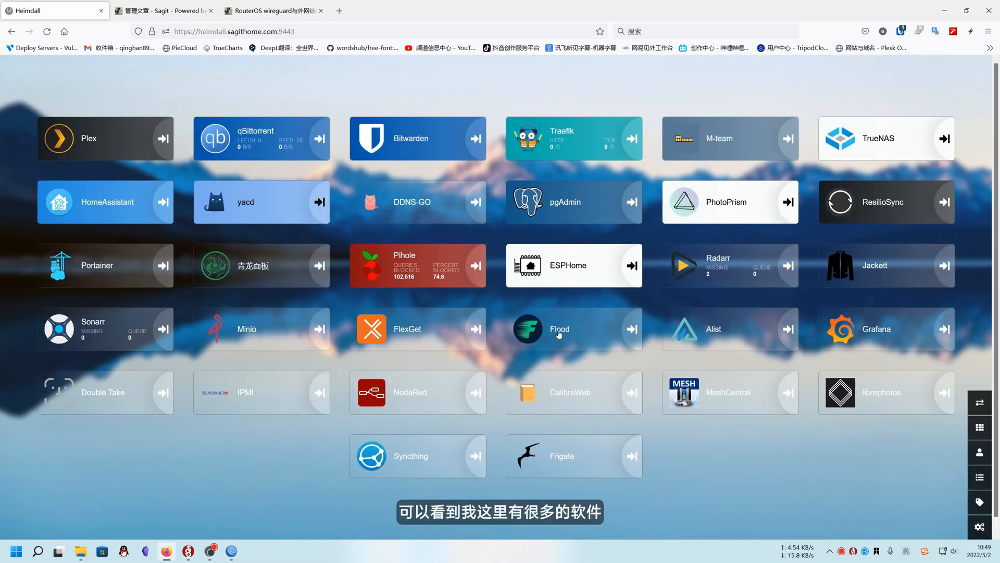
pyautogui.click(858, 150)
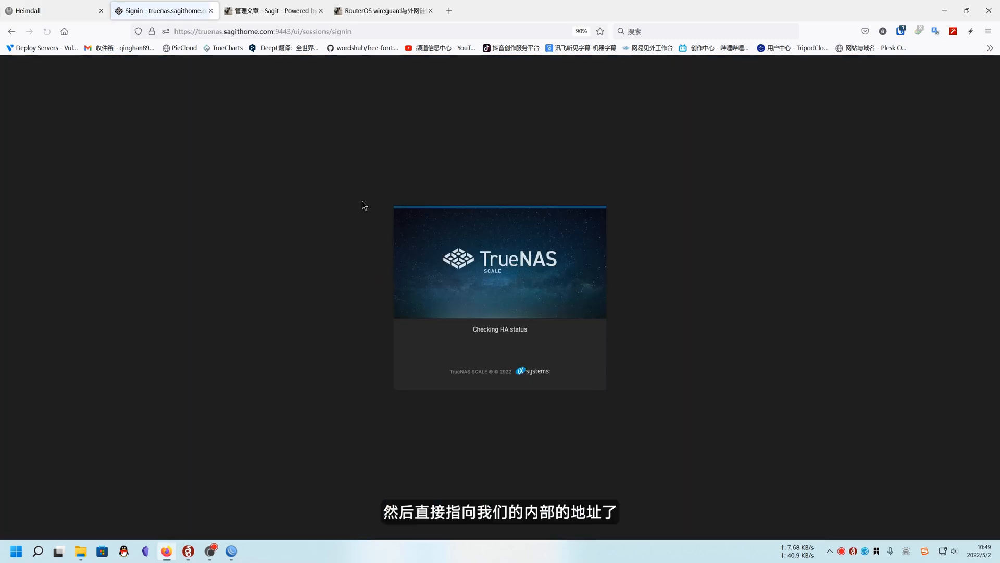
pyautogui.click(211, 10)
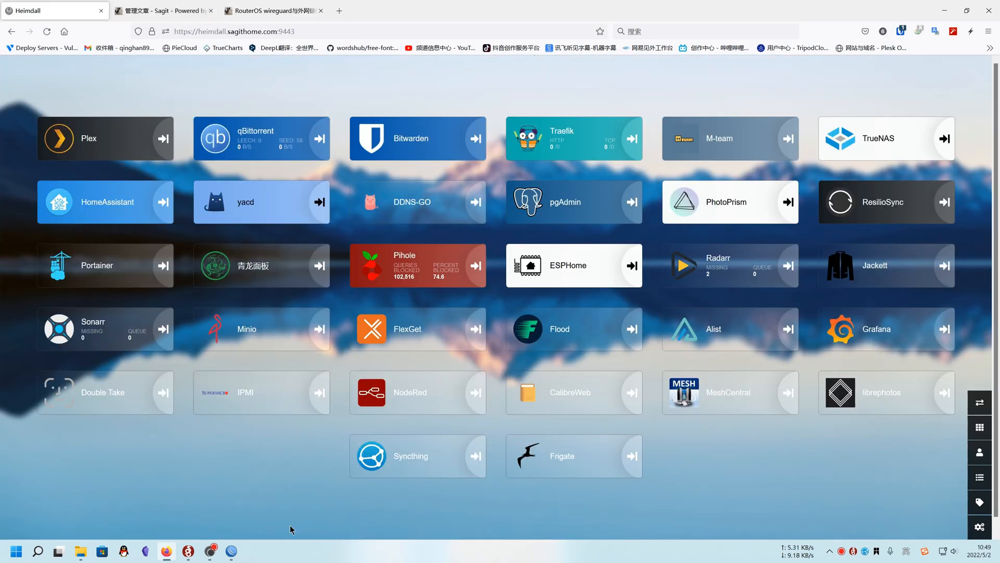
# Examine the .sagithome.com record in the RouterOS static DNS list in WinBox and close the list
pyautogui.click(231, 551)
pyautogui.click(339, 317)
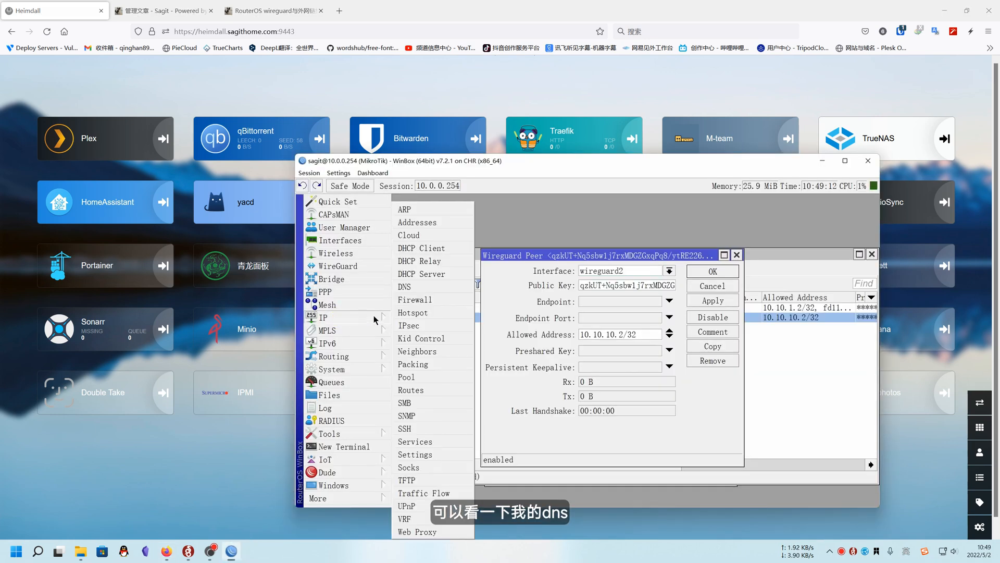
pyautogui.click(419, 291)
pyautogui.click(708, 263)
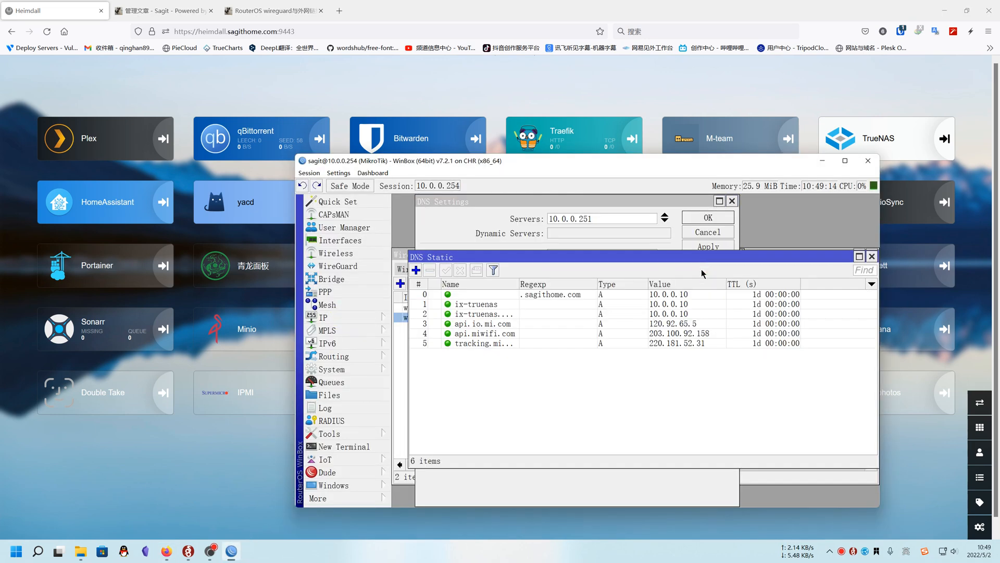
pyautogui.click(579, 296)
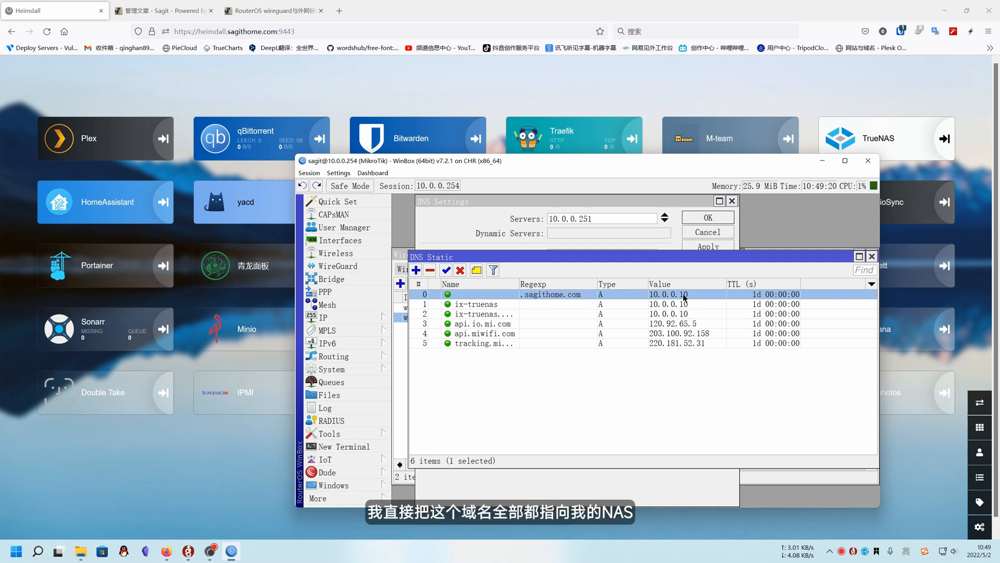
pyautogui.click(871, 256)
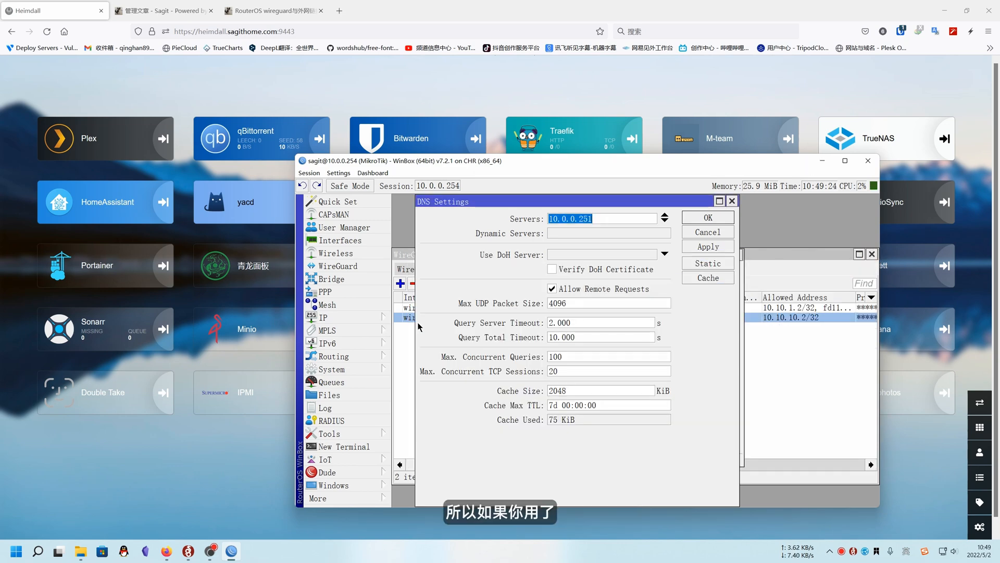
# Copy the [peer] header from the browser article's sample configuration onto a new line below DNS in the WireGuard client tunnel
pyautogui.click(188, 551)
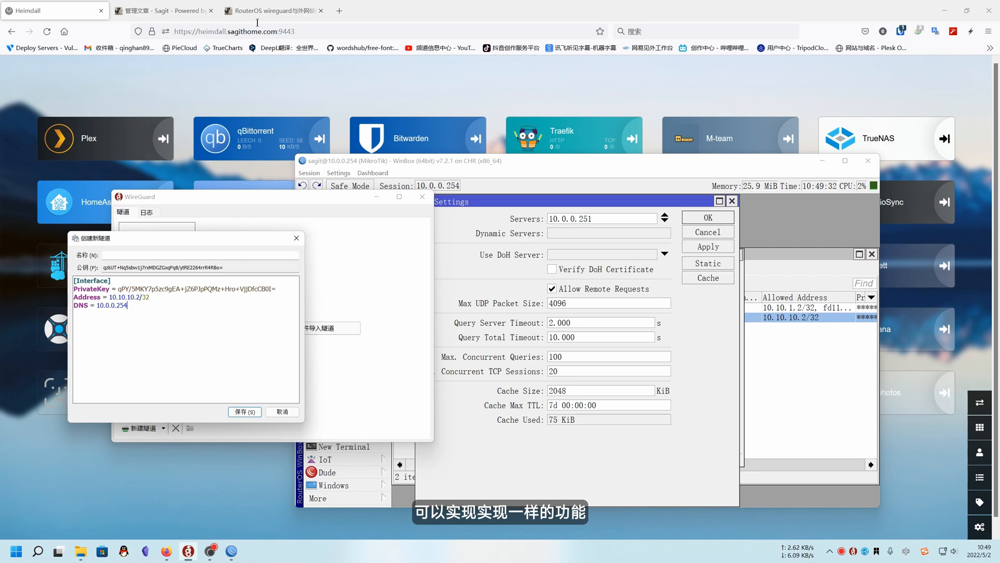
pyautogui.click(284, 11)
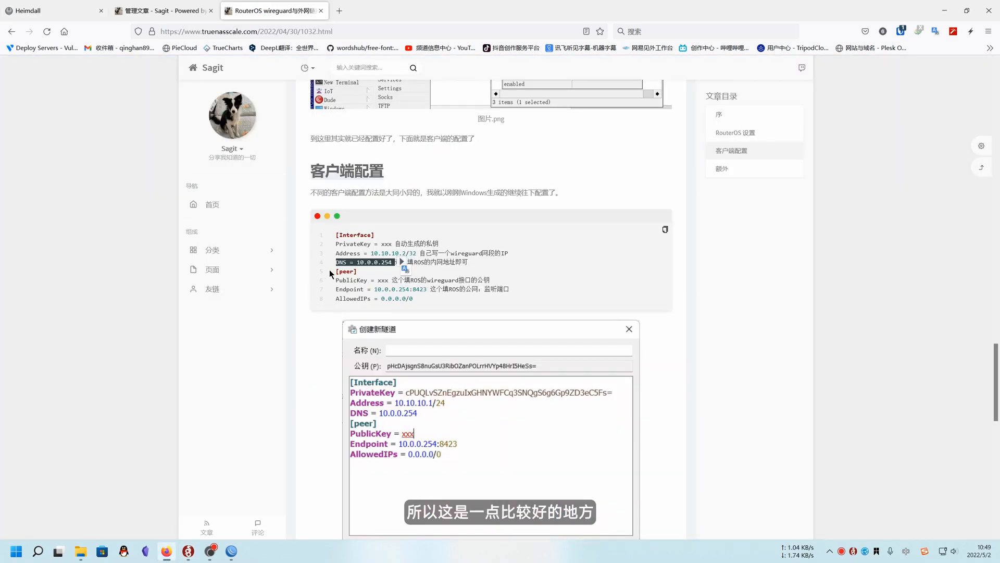
pyautogui.moveTo(336, 271); pyautogui.dragTo(371, 273)
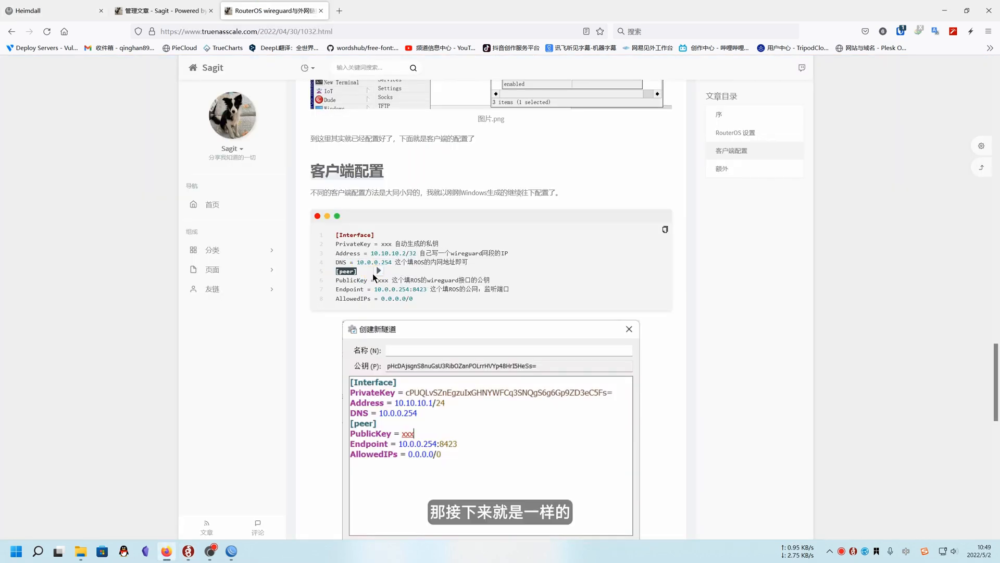
pyautogui.hotkey('ctrl', 'c')
pyautogui.hotkey('ctrl', 'c')
pyautogui.hotkey('ctrl', 'c')
pyautogui.click(186, 553)
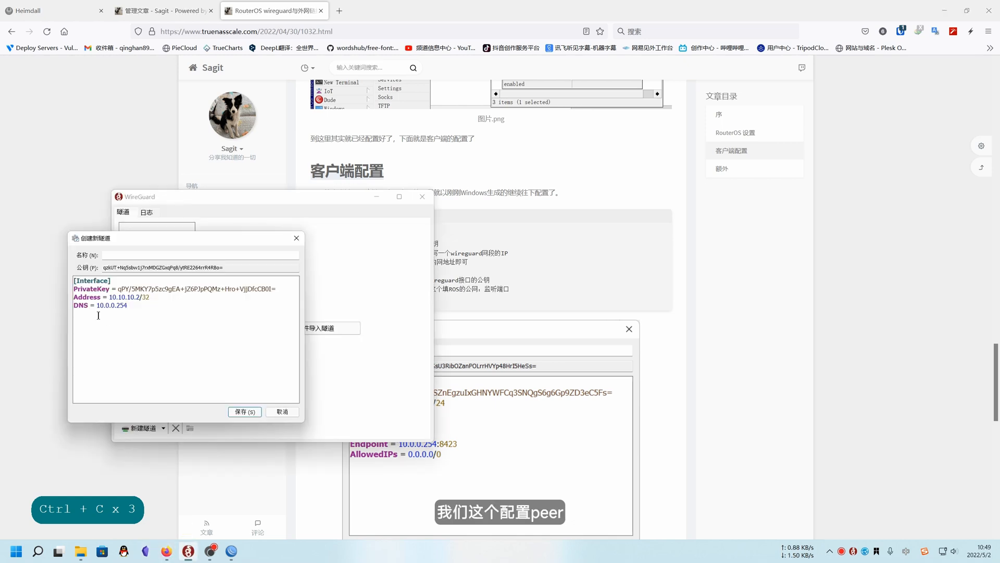
pyautogui.click(143, 307)
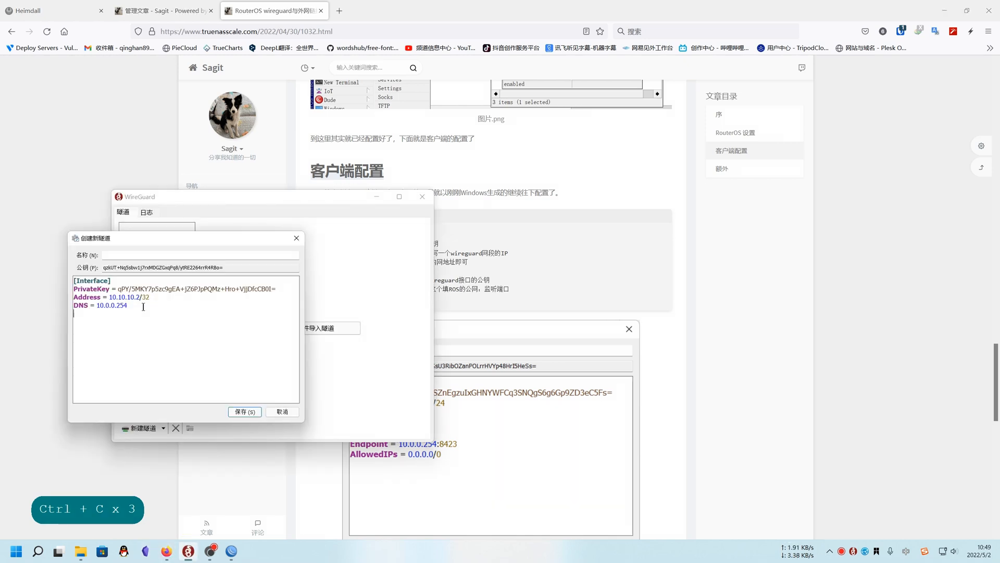
pyautogui.hotkey('ctrl', 'v')
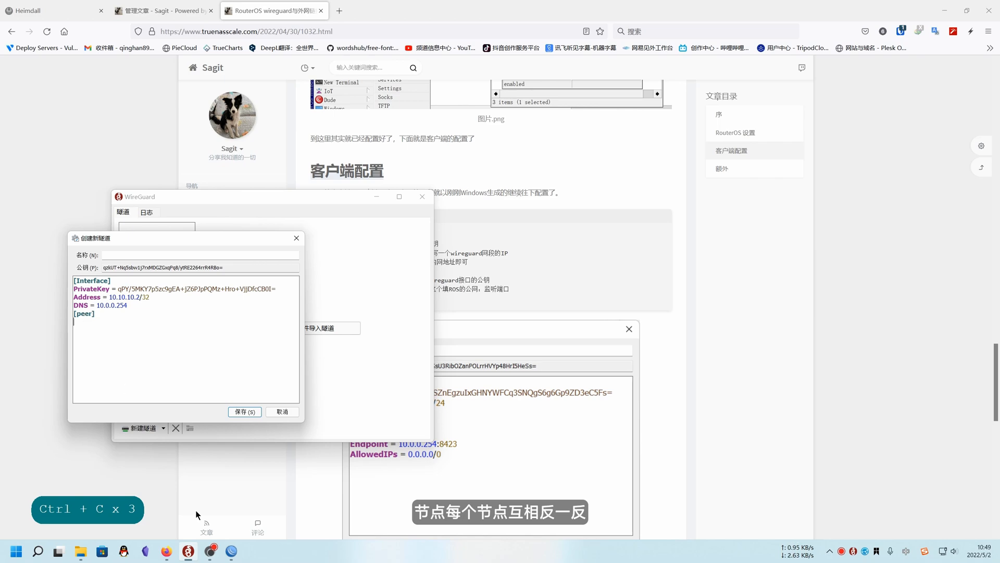
# Copy the PublicKey label from the article's sample into the client tunnel's peer section and add an equals sign
pyautogui.moveTo(233, 553)
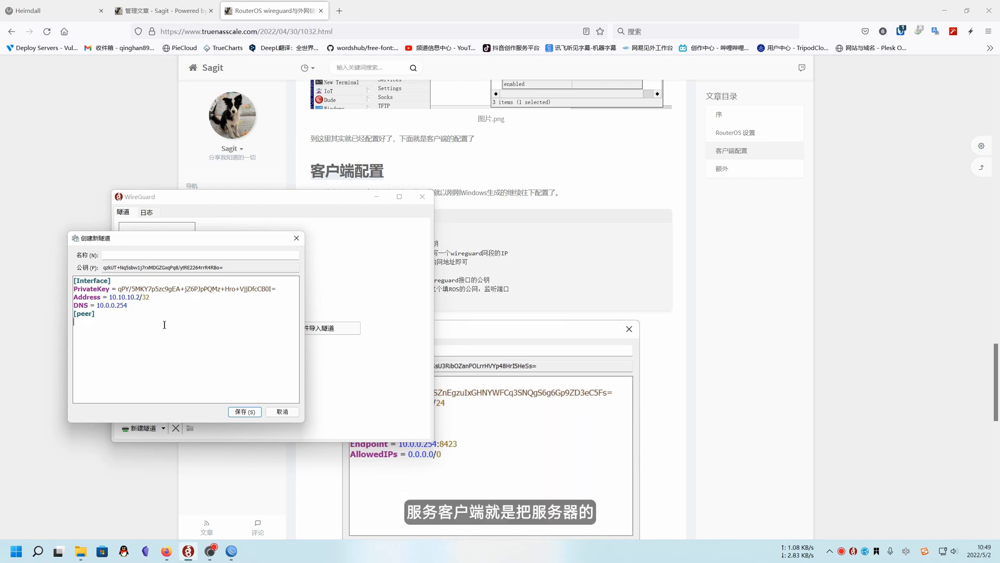
pyautogui.click(485, 310)
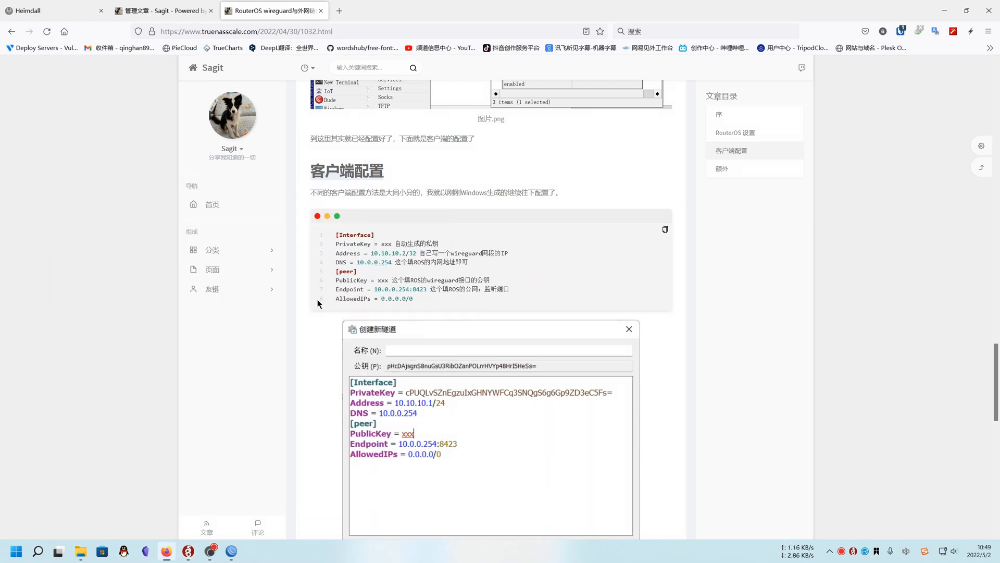
pyautogui.moveTo(334, 279); pyautogui.dragTo(368, 280)
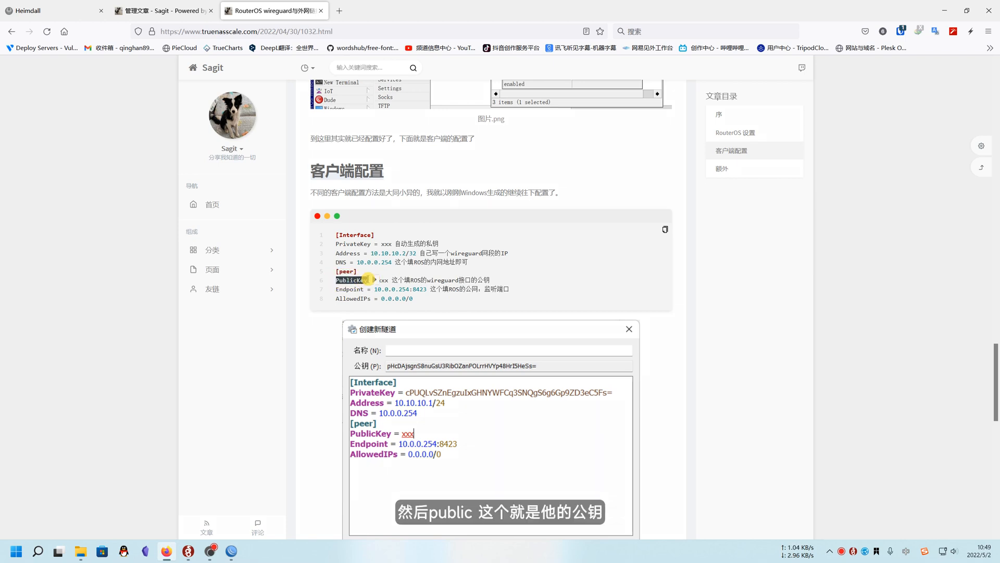
pyautogui.hotkey('ctrl', 'c')
pyautogui.hotkey('ctrl', 'c')
pyautogui.hotkey('ctrl', 'c')
pyautogui.hotkey('ctrl', 'c')
pyautogui.click(188, 551)
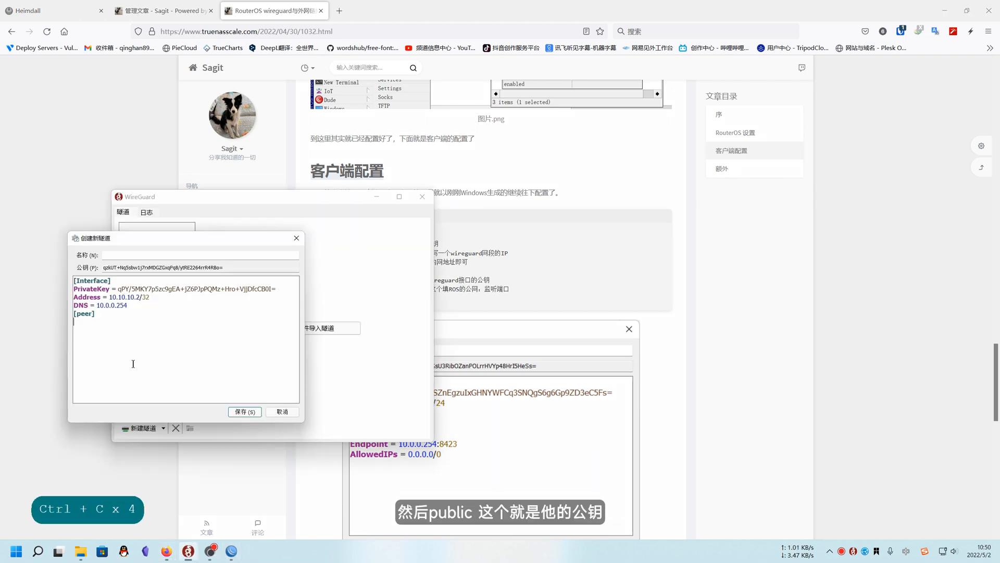
pyautogui.hotkey('ctrl', 'v')
pyautogui.write('=')
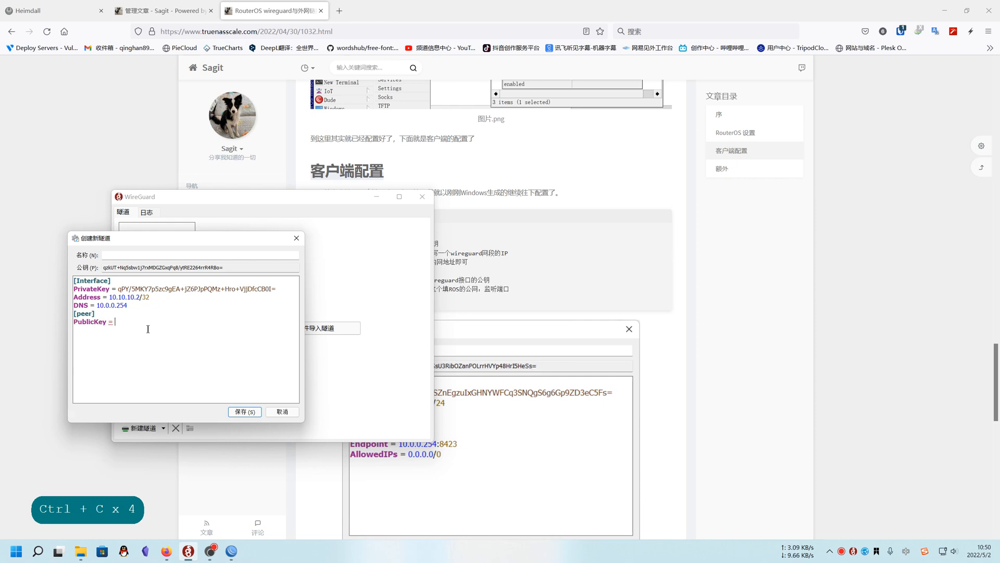
# Copy the wireguard2 interface's public key from WinBox into the client tunnel's PublicKey line
pyautogui.click(231, 551)
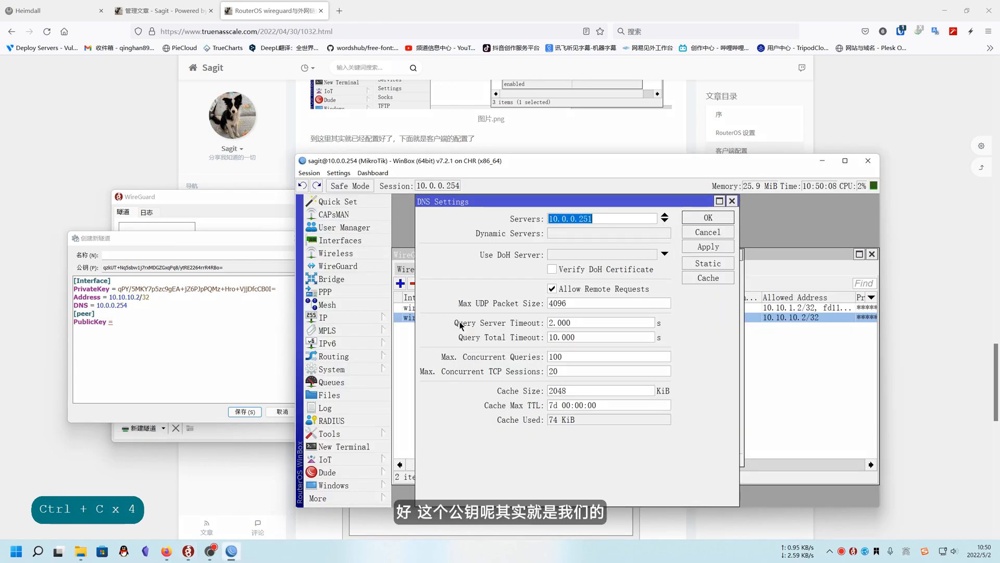
pyautogui.click(730, 202)
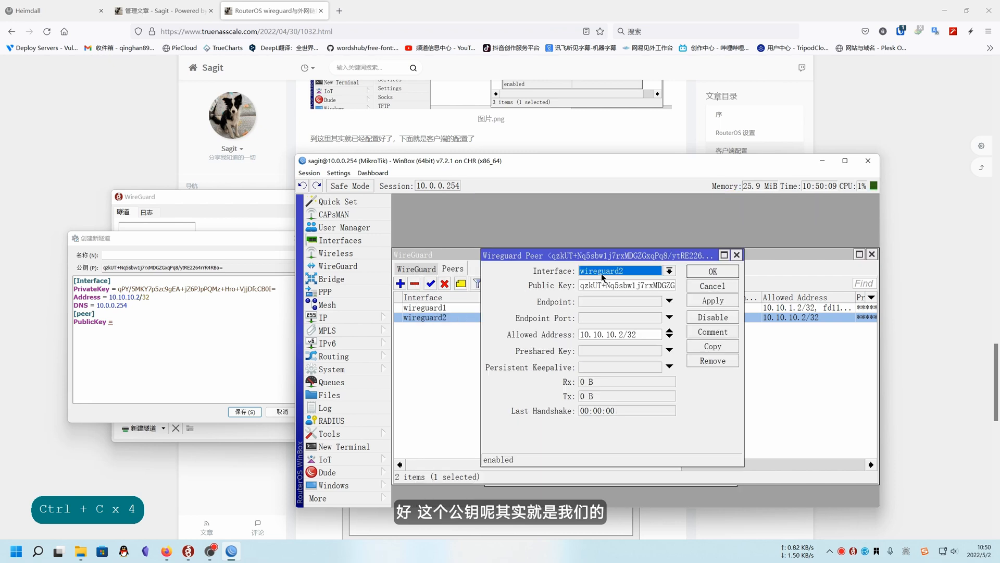
pyautogui.click(735, 259)
pyautogui.click(430, 267)
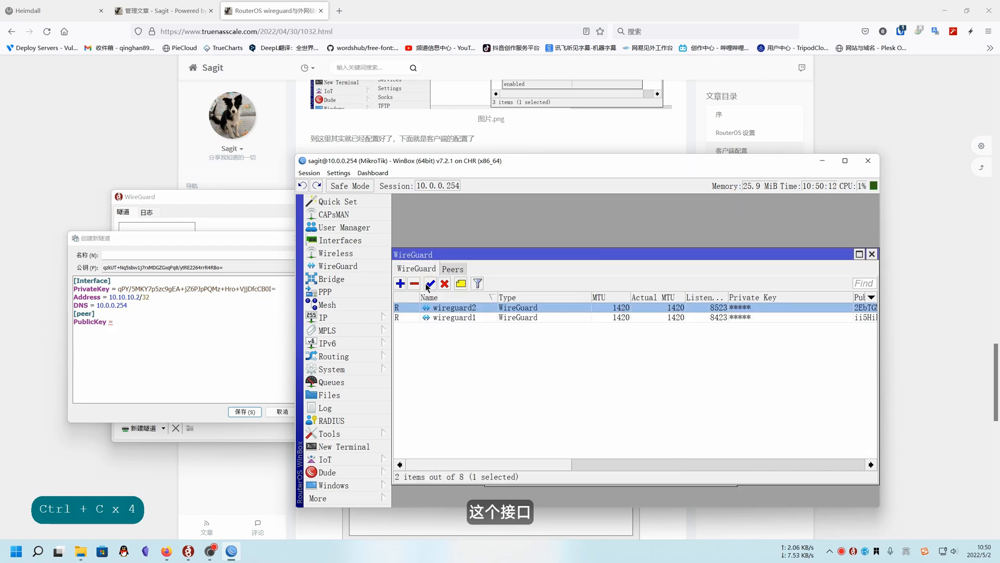
pyautogui.doubleClick(483, 308)
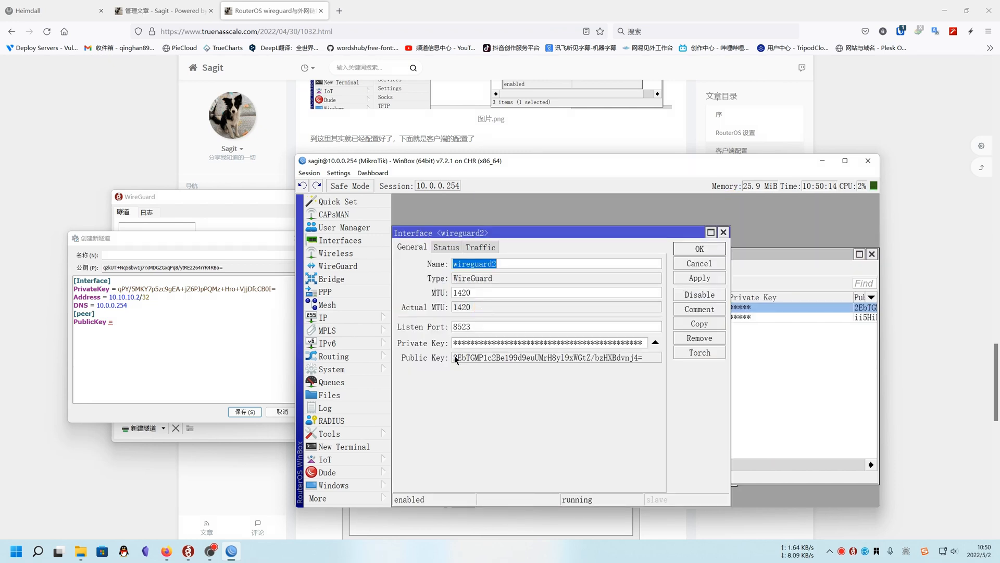
pyautogui.moveTo(454, 359); pyautogui.dragTo(651, 357)
pyautogui.rightClick(629, 359)
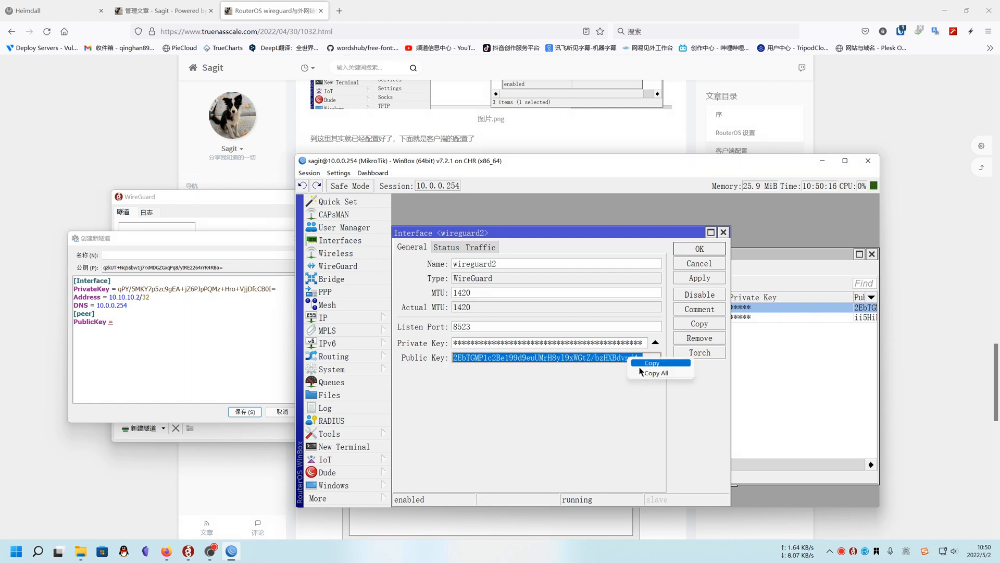
pyautogui.click(652, 363)
pyautogui.click(323, 257)
pyautogui.hotkey('ctrl', 'v')
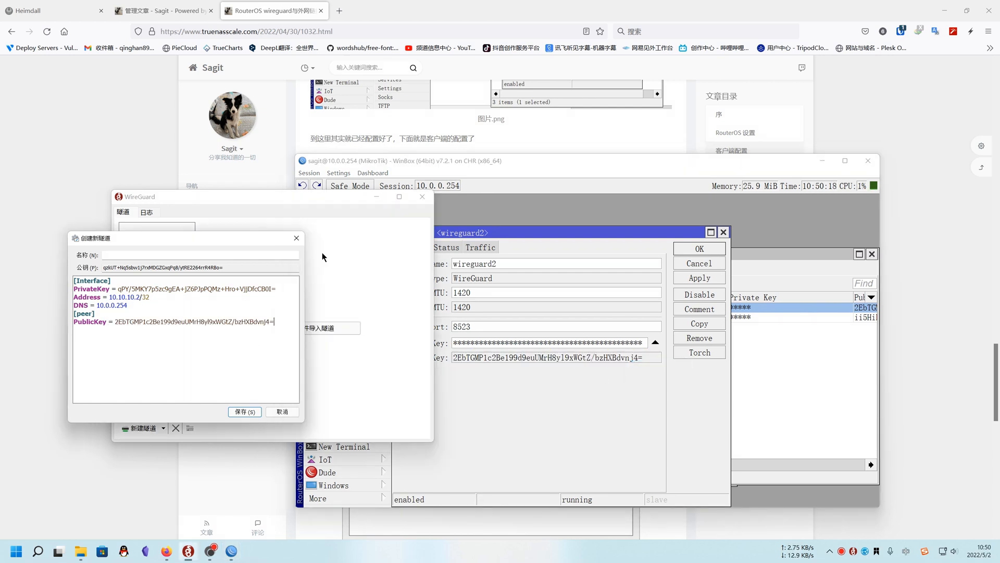
# Copy the Endpoint = 10.0.0.254:8423 and AllowedIPs = 0.0.0.0/0 lines from the browser article below PublicKey in the client tunnel
pyautogui.click(30, 183)
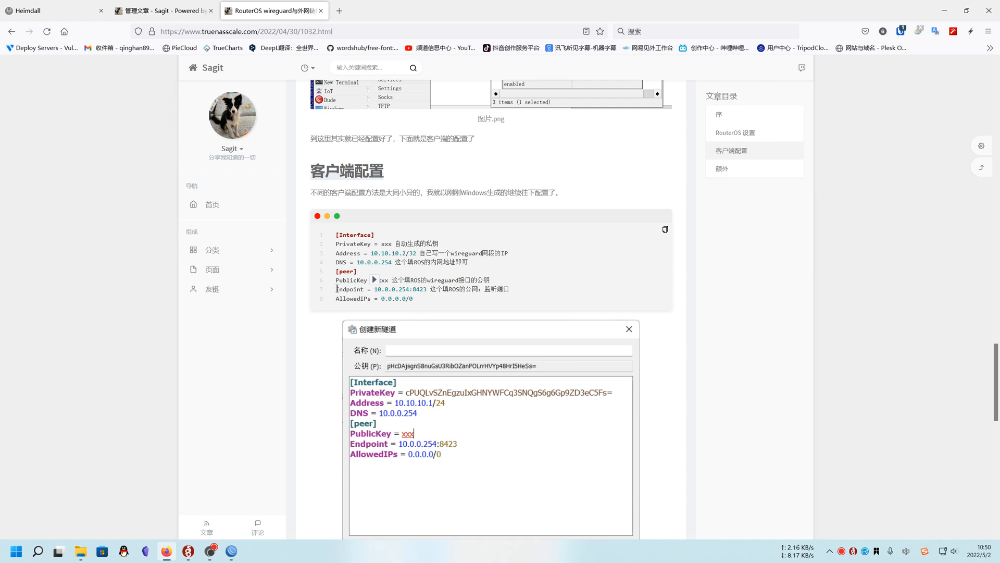
pyautogui.moveTo(337, 288); pyautogui.dragTo(537, 298)
pyautogui.hotkey('ctrl', 'c')
pyautogui.hotkey('ctrl', 'c')
pyautogui.hotkey('ctrl', 'c')
pyautogui.hotkey('ctrl', 'c')
pyautogui.hotkey('ctrl', 'c')
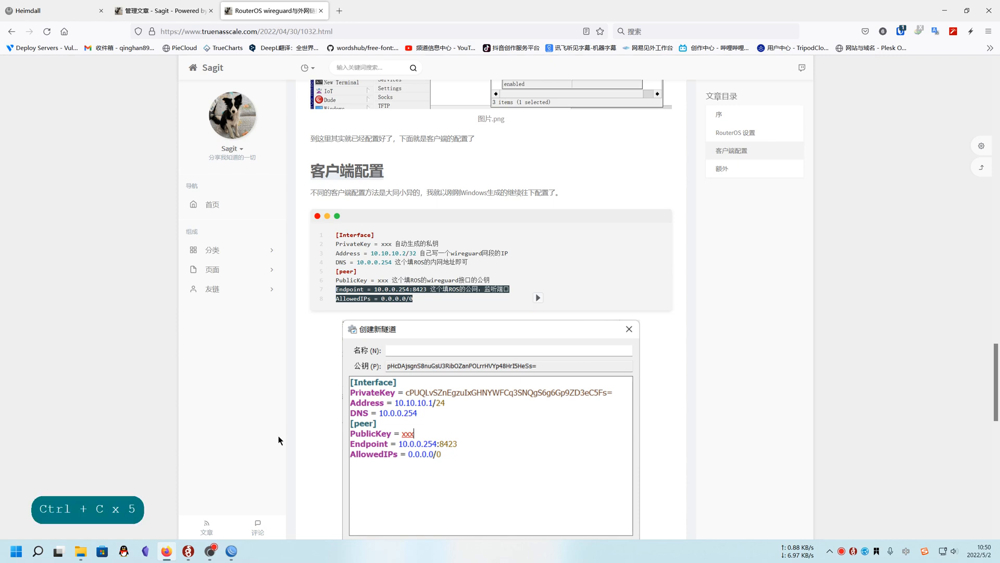
pyautogui.click(189, 551)
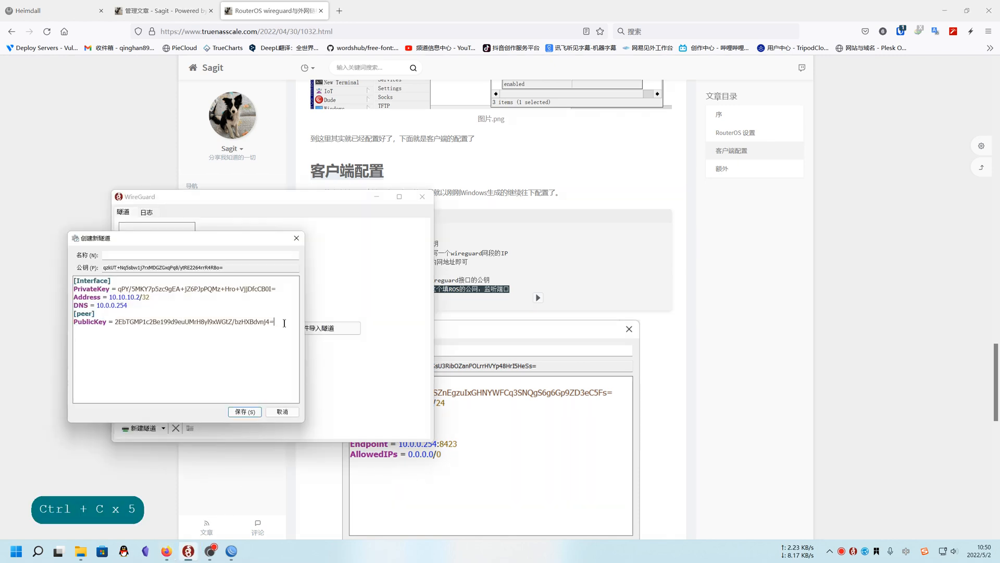
pyautogui.press('Return')
pyautogui.hotkey('ctrl', 'v')
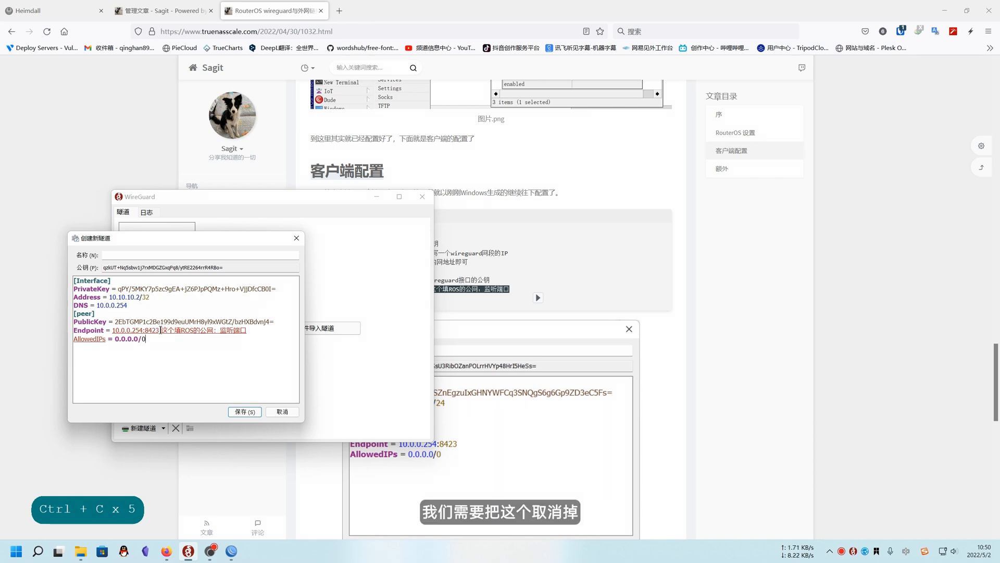
# Delete the Chinese note after 10.0.0.254:8423 in the Endpoint line and keep AllowedIPs on its own line
pyautogui.moveTo(160, 330); pyautogui.dragTo(266, 332)
pyautogui.press('Delete')
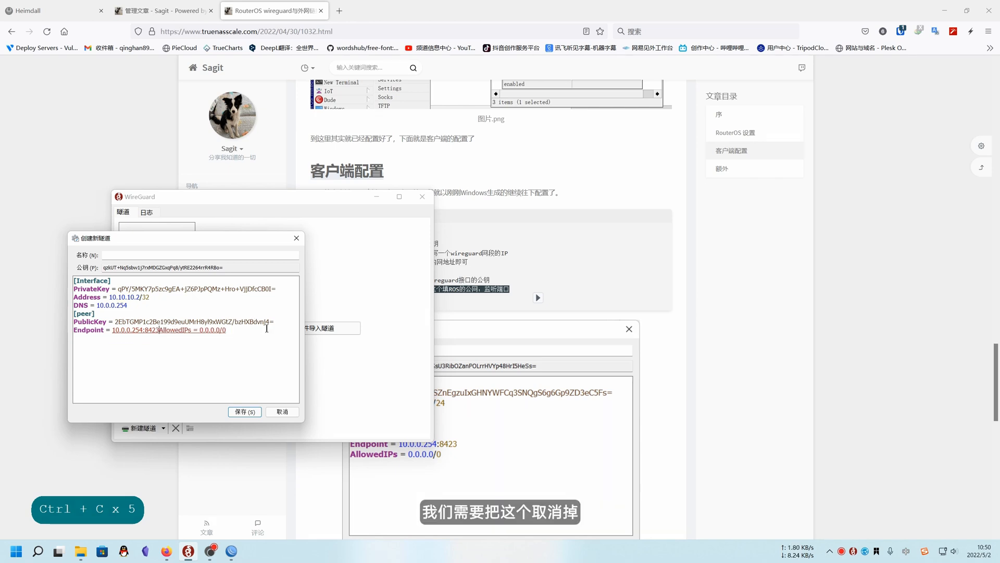
pyautogui.press('Return')
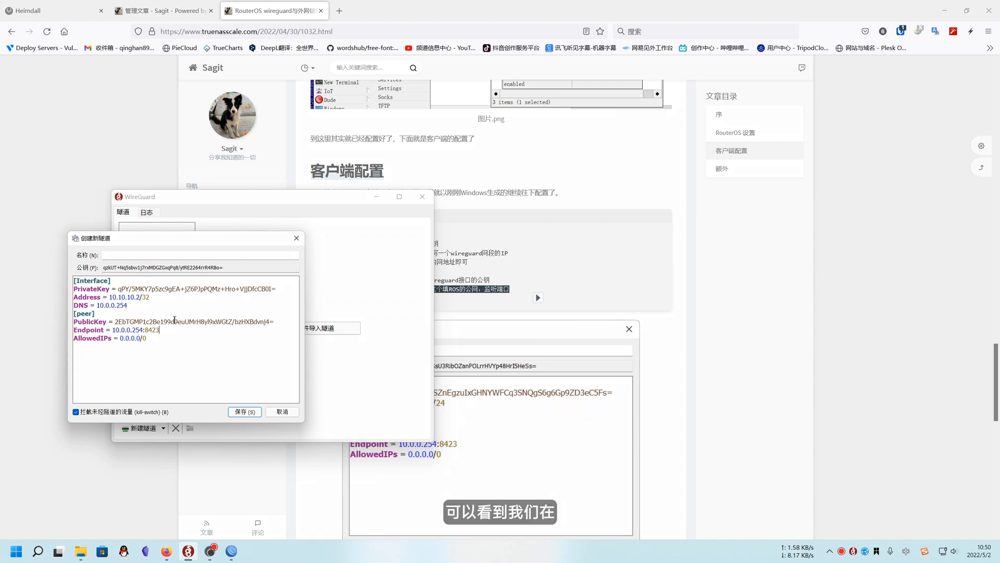
# Close the wireguard2 interface in WinBox and examine the endpoint fields of the wireguard2 peer
pyautogui.click(230, 552)
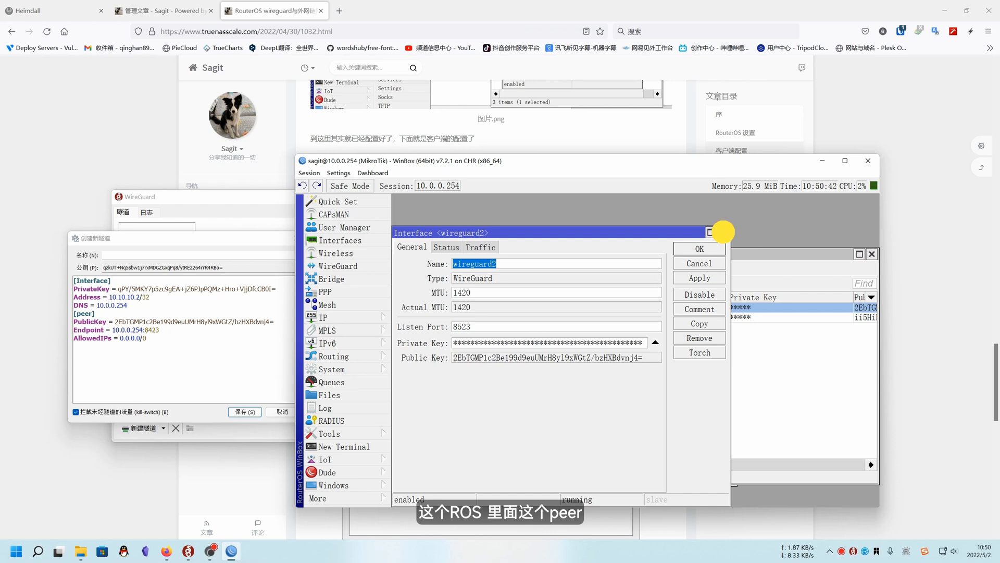
pyautogui.click(723, 232)
pyautogui.click(453, 268)
pyautogui.doubleClick(472, 317)
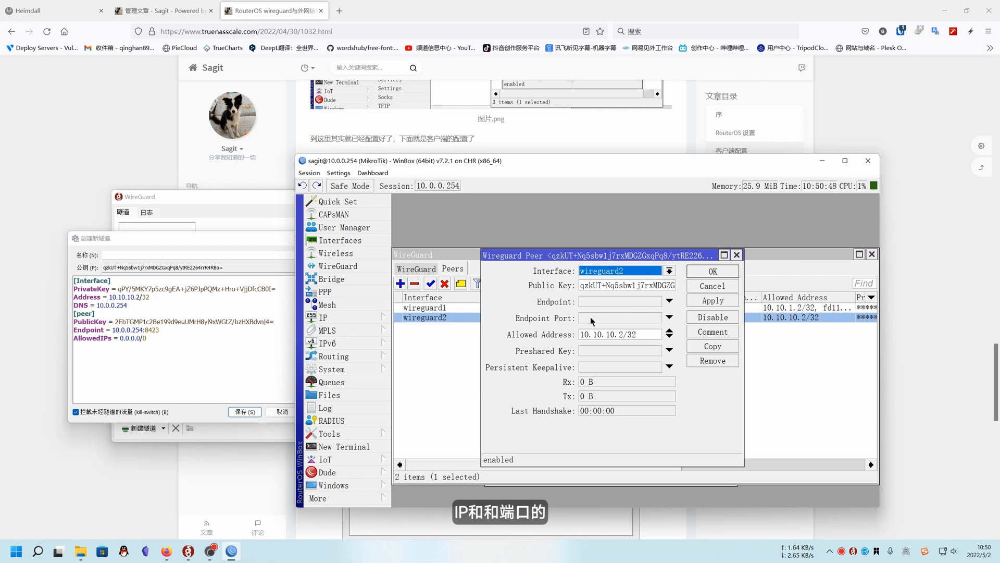
pyautogui.click(736, 254)
pyautogui.moveTo(668, 255); pyautogui.dragTo(685, 246)
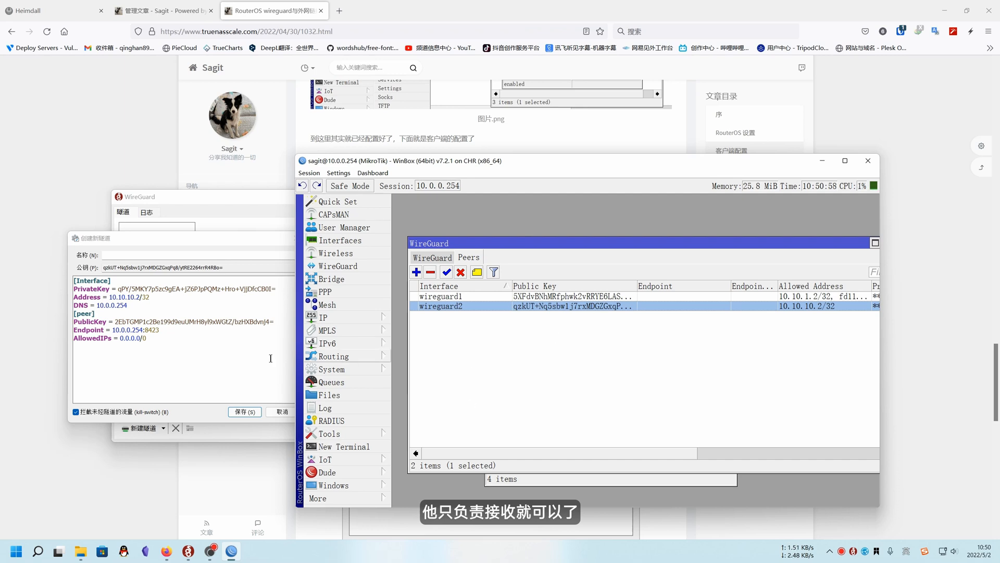
# Copy the wireguard2 interface's listen port 8523 from WinBox over the port in the client tunnel's Endpoint line
pyautogui.click(188, 551)
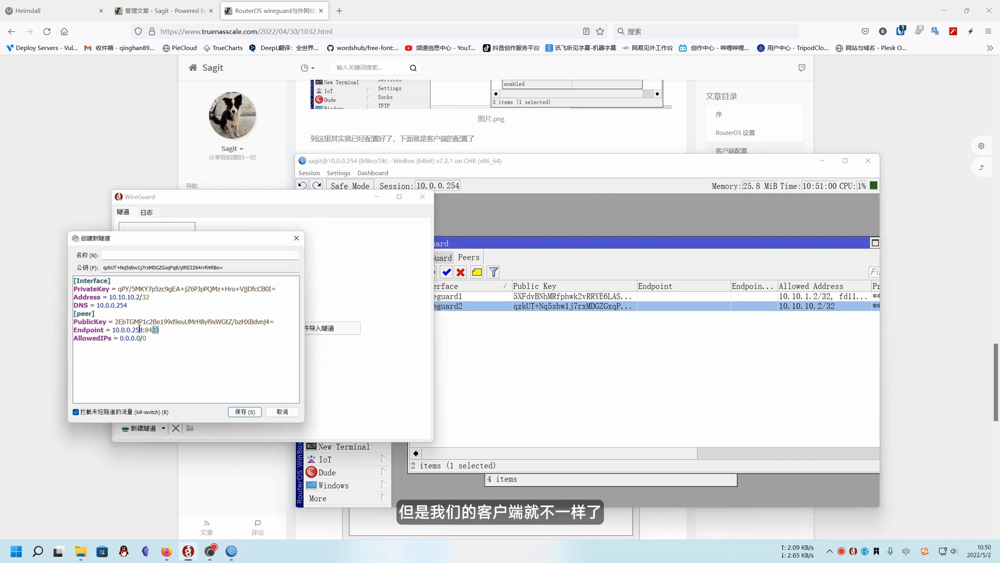
pyautogui.moveTo(163, 330); pyautogui.dragTo(113, 327)
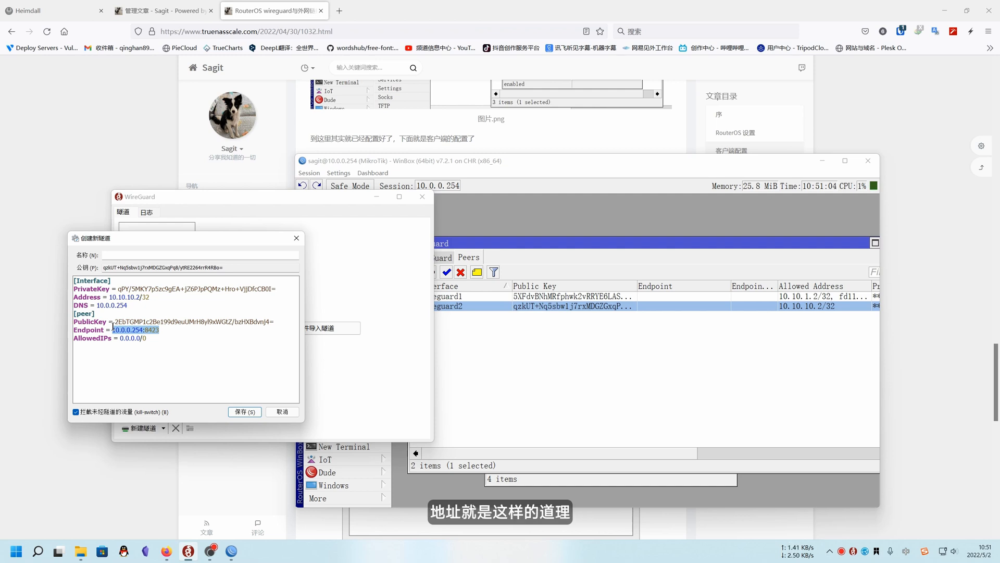
pyautogui.moveTo(112, 329); pyautogui.dragTo(167, 327)
pyautogui.click(570, 361)
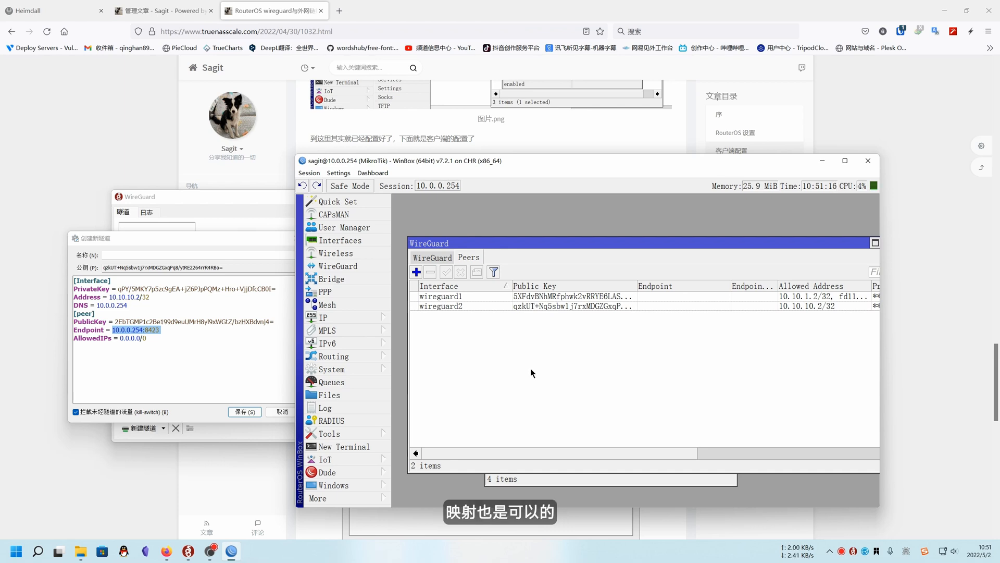
pyautogui.click(435, 257)
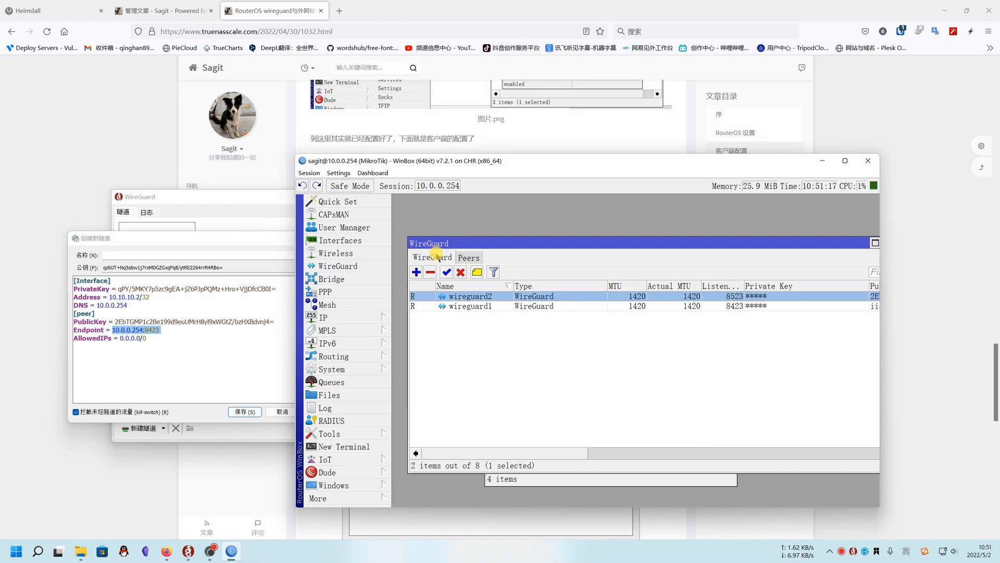
pyautogui.doubleClick(521, 295)
pyautogui.moveTo(480, 328); pyautogui.dragTo(431, 328)
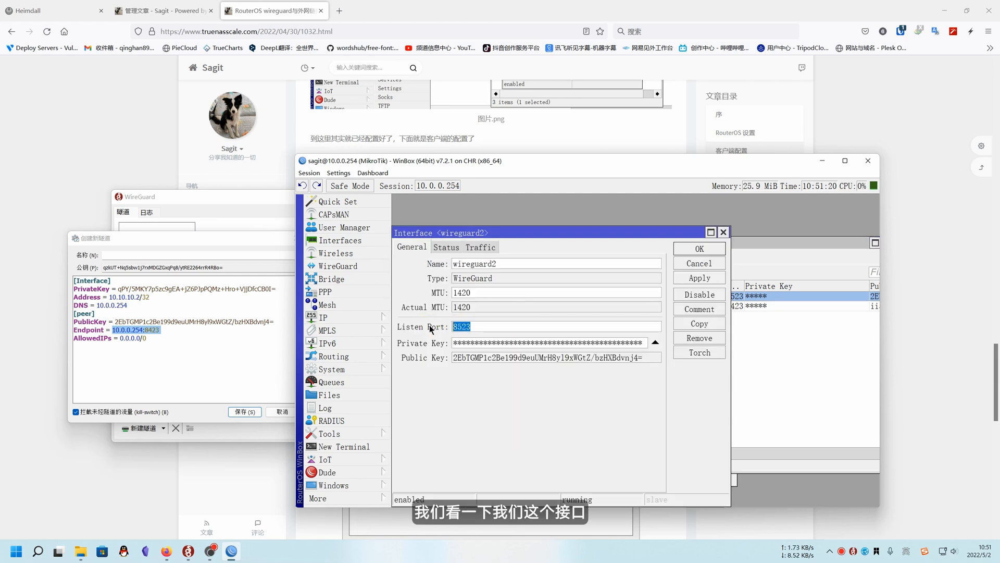
pyautogui.hotkey('ctrl', 'c')
pyautogui.click(173, 331)
pyautogui.click(172, 330)
pyautogui.click(146, 329)
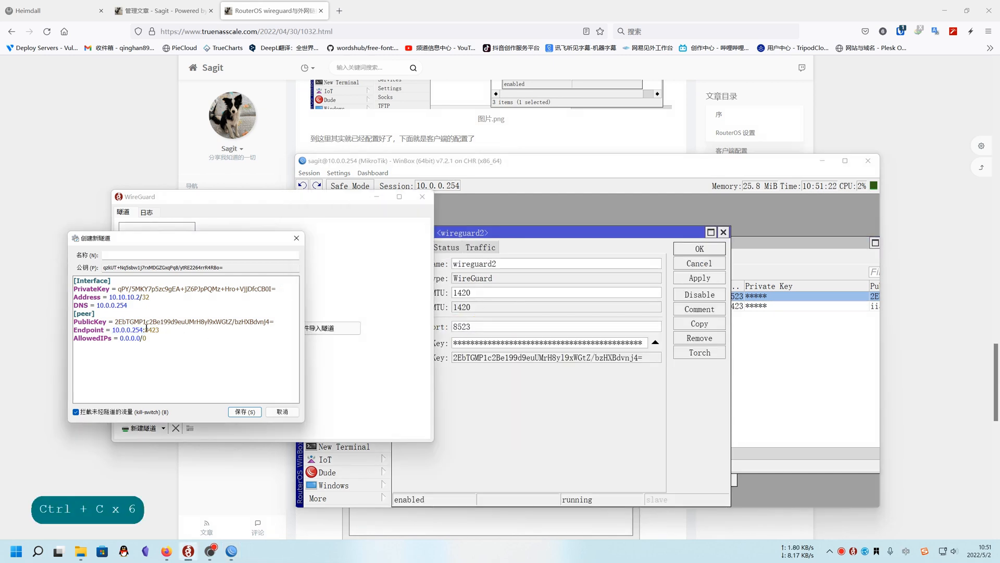
pyautogui.moveTo(155, 330); pyautogui.dragTo(184, 329)
pyautogui.hotkey('ctrl', 'v')
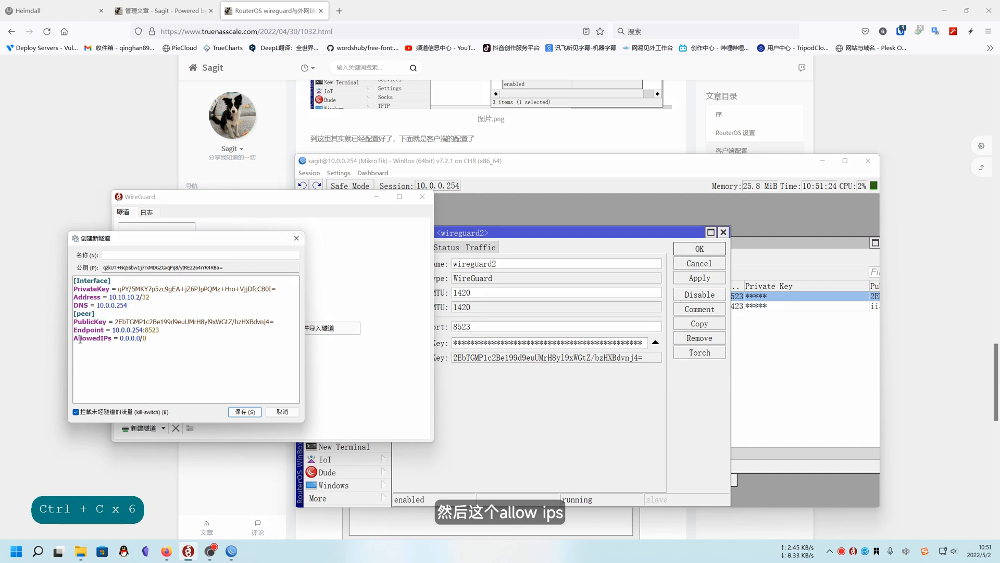
# Check the AllowedIPs line of the client tunnel, name the tunnel test and save it
pyautogui.moveTo(75, 338); pyautogui.dragTo(149, 338)
pyautogui.click(177, 344)
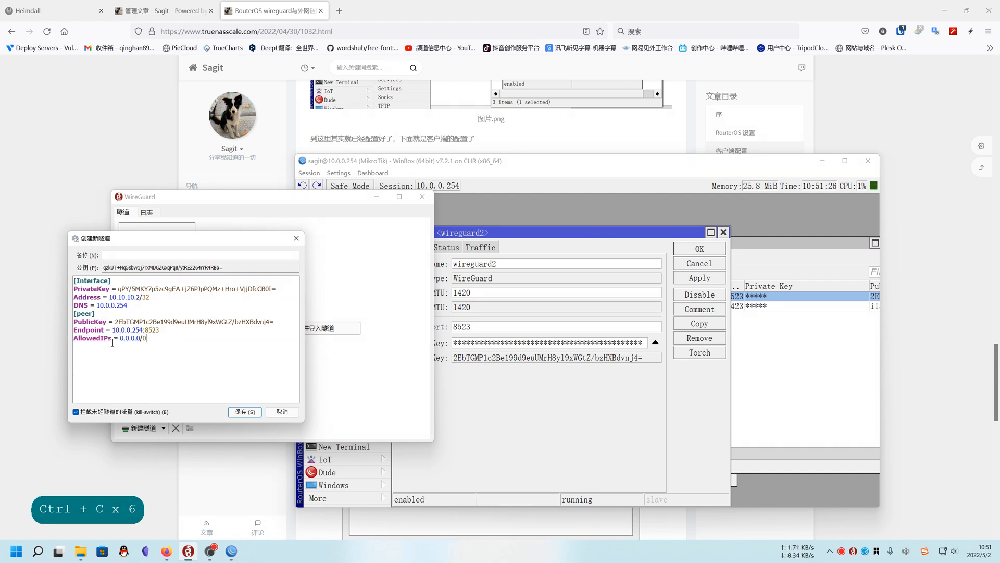
pyautogui.moveTo(120, 339); pyautogui.dragTo(156, 341)
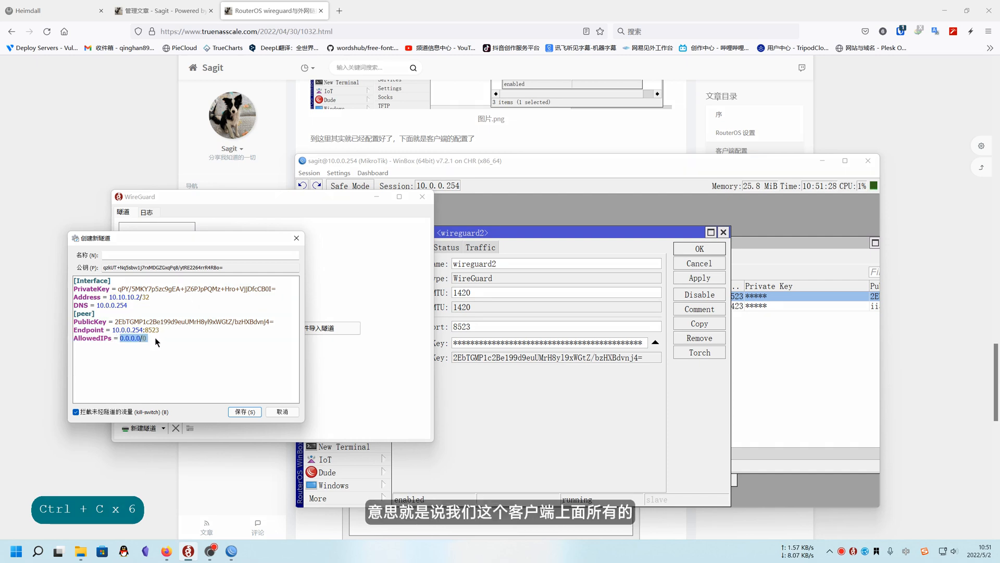
pyautogui.click(191, 343)
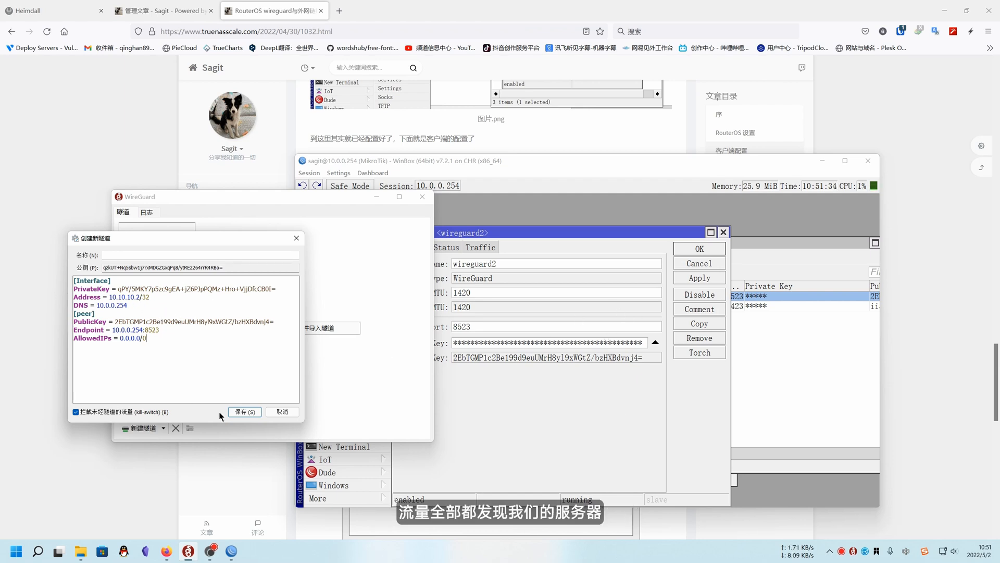
pyautogui.click(245, 411)
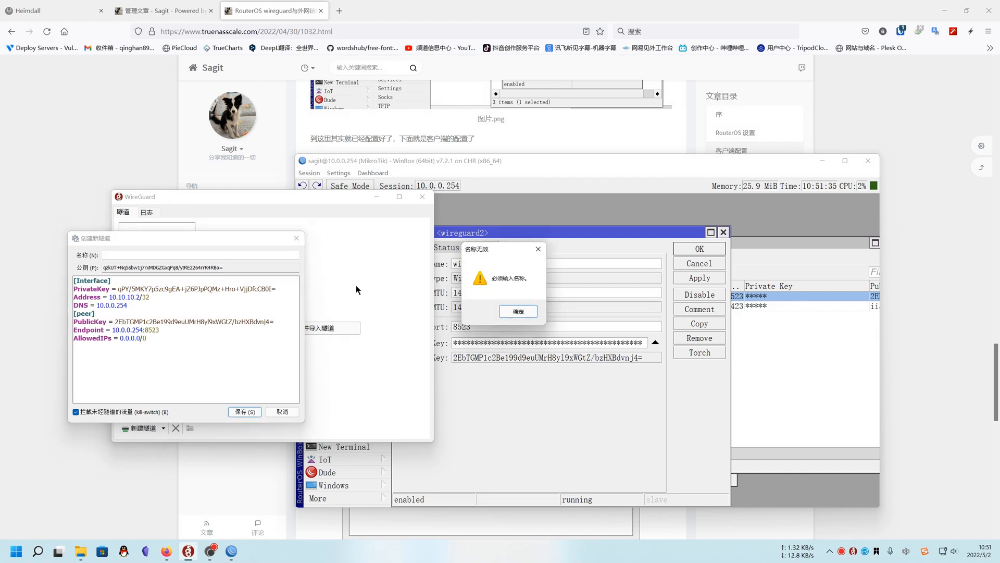
pyautogui.click(518, 311)
pyautogui.click(128, 255)
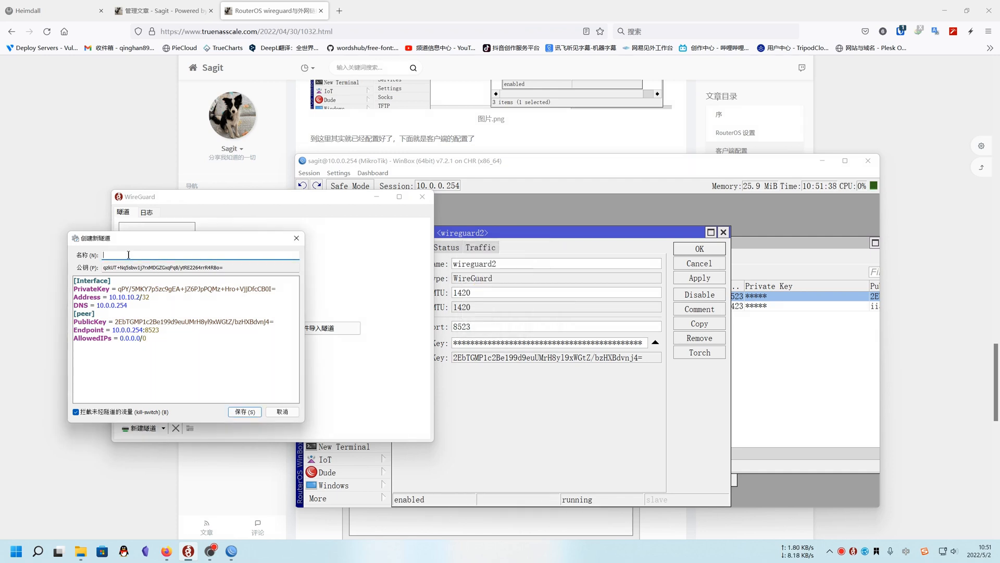
pyautogui.write('test')
pyautogui.press('Return')
pyautogui.click(251, 412)
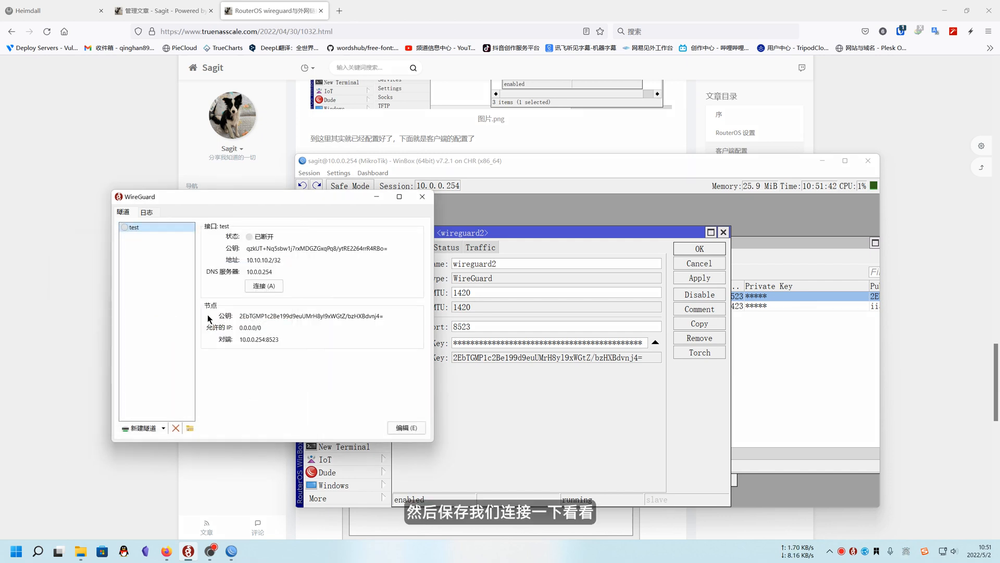
# Connect the test tunnel in WireGuard and check its received and sent traffic
pyautogui.click(263, 286)
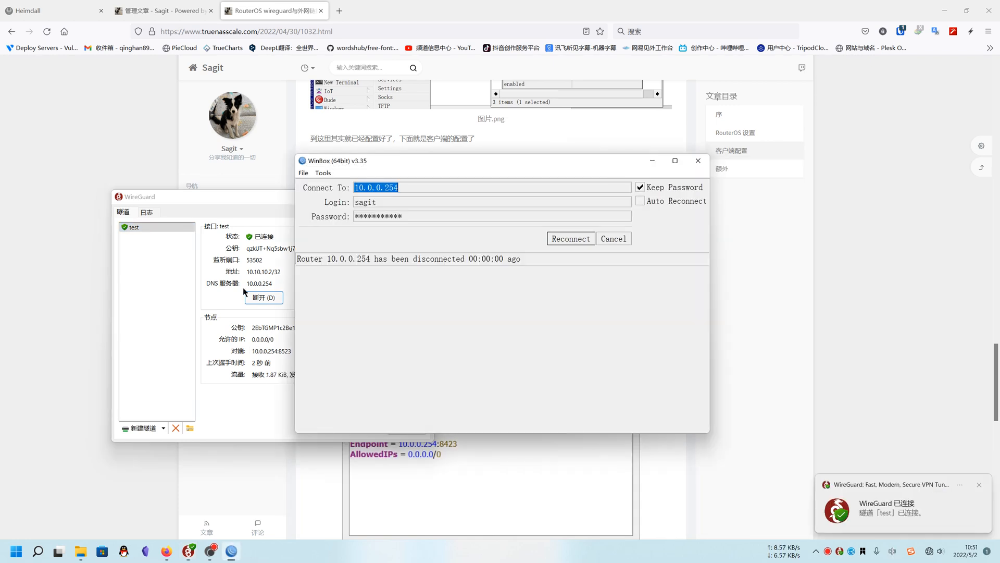
pyautogui.moveTo(243, 200); pyautogui.dragTo(226, 199)
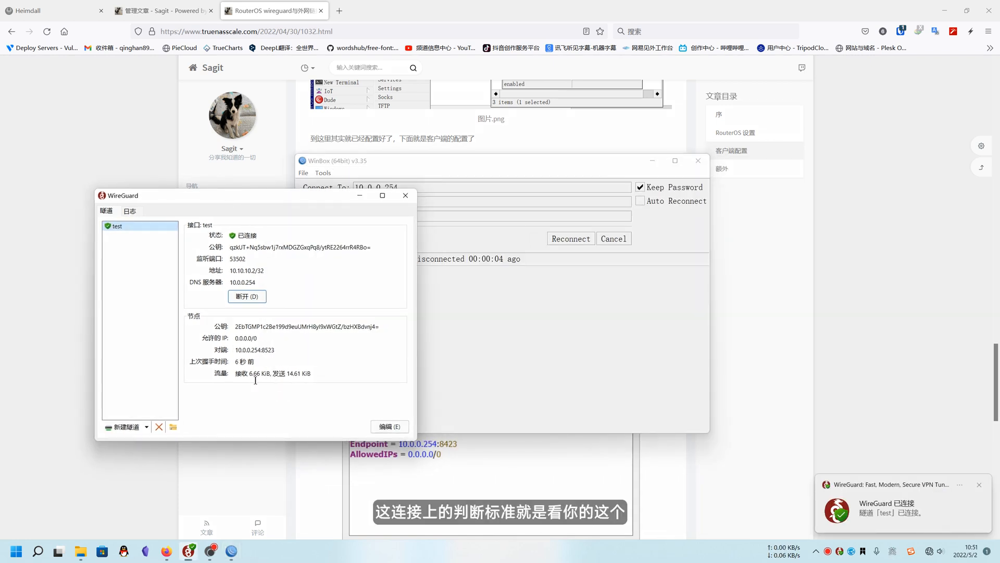
pyautogui.moveTo(235, 373); pyautogui.dragTo(310, 373)
pyautogui.click(285, 372)
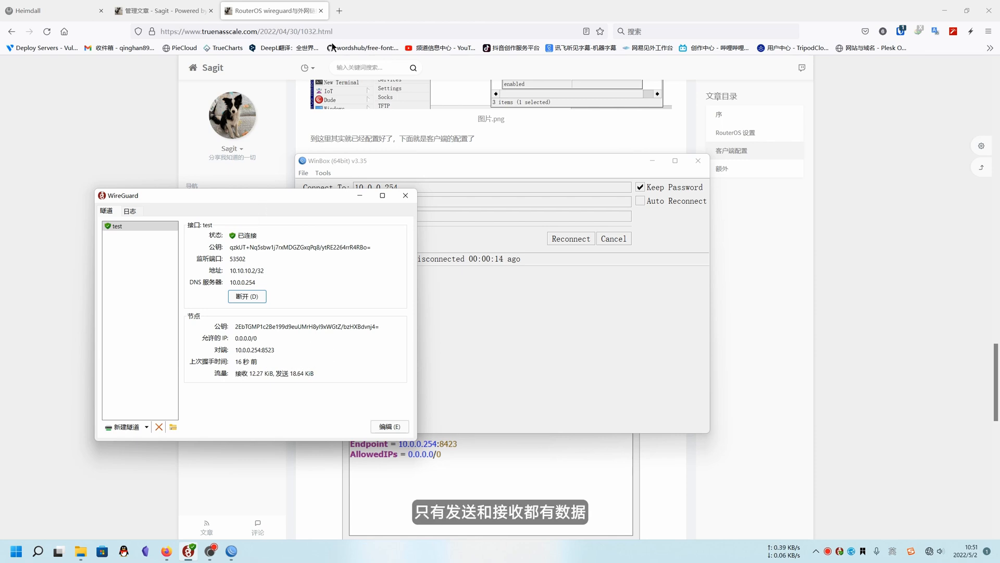
# Search Baidu for 12 in a new Firefox tab and check the test tunnel's traffic in WireGuard
pyautogui.click(339, 11)
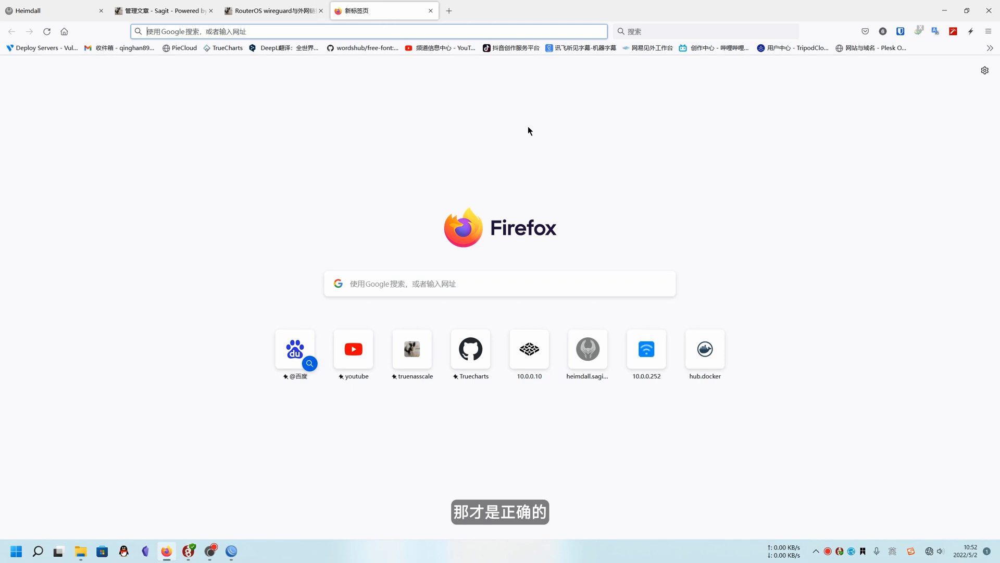
pyautogui.click(293, 341)
pyautogui.write('12')
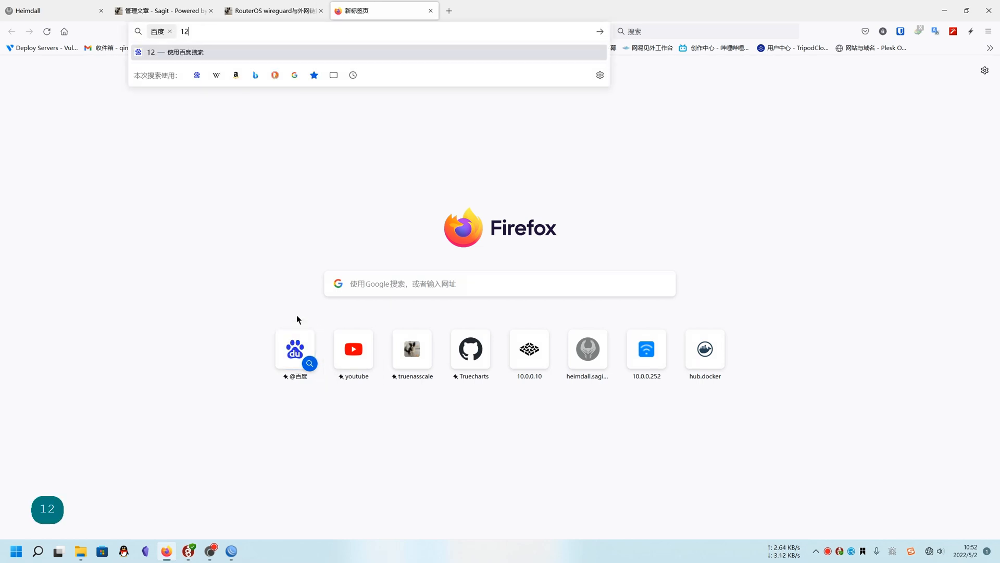
pyautogui.press('Return')
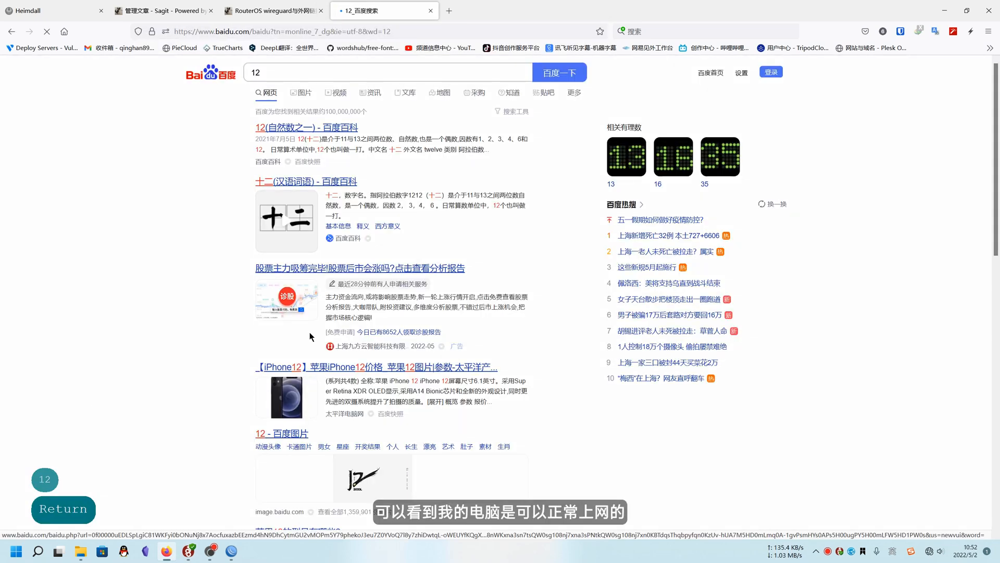
pyautogui.click(188, 550)
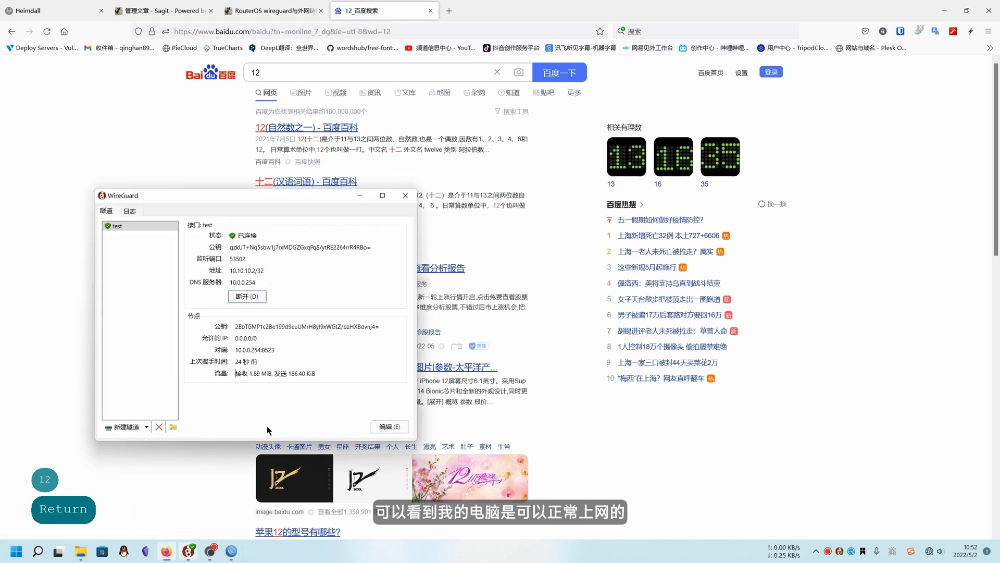
pyautogui.moveTo(252, 373); pyautogui.dragTo(288, 373)
pyautogui.click(251, 373)
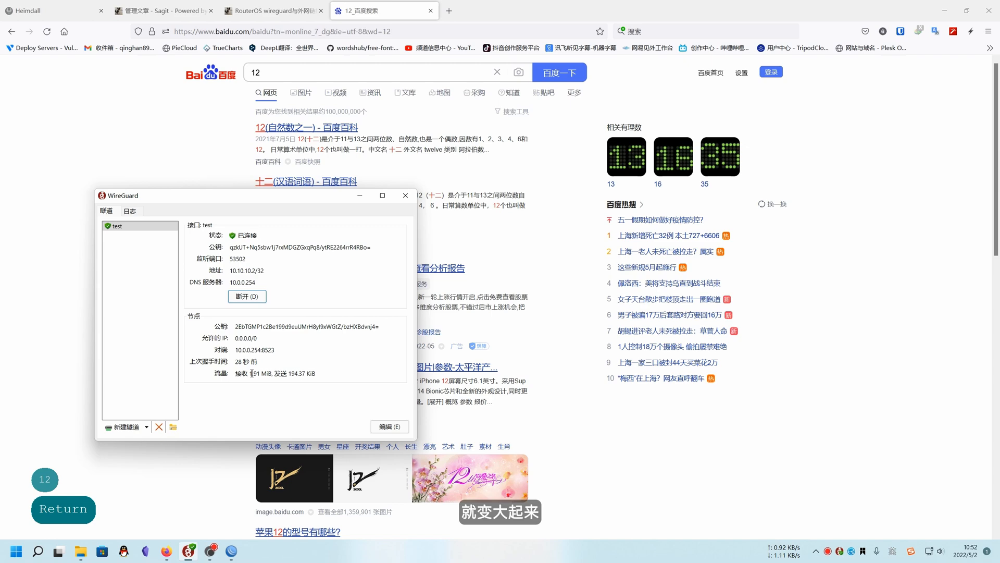
# Close the Baidu search tab in Firefox and disconnect the test tunnel in WireGuard
pyautogui.click(430, 10)
pyautogui.click(190, 550)
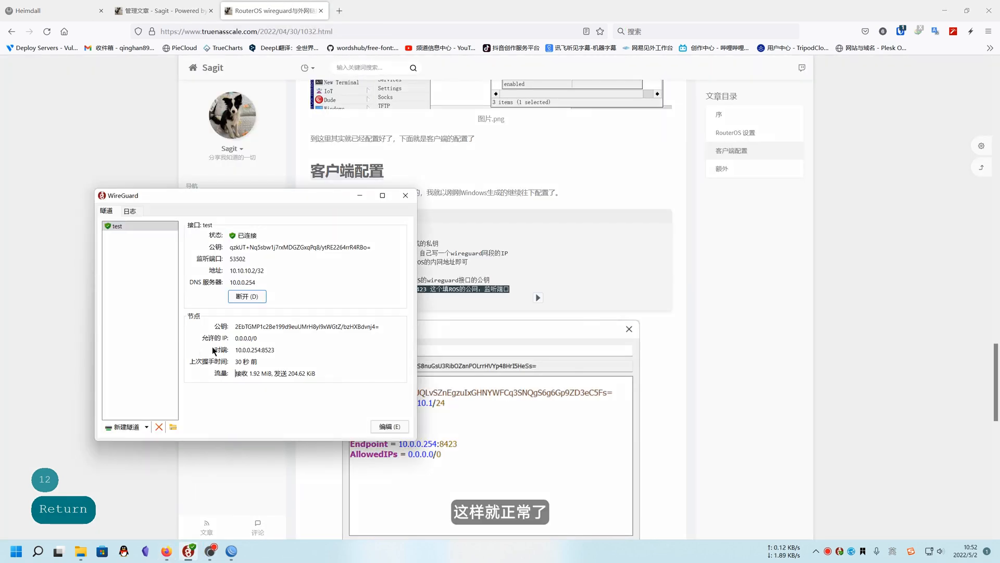
pyautogui.click(243, 296)
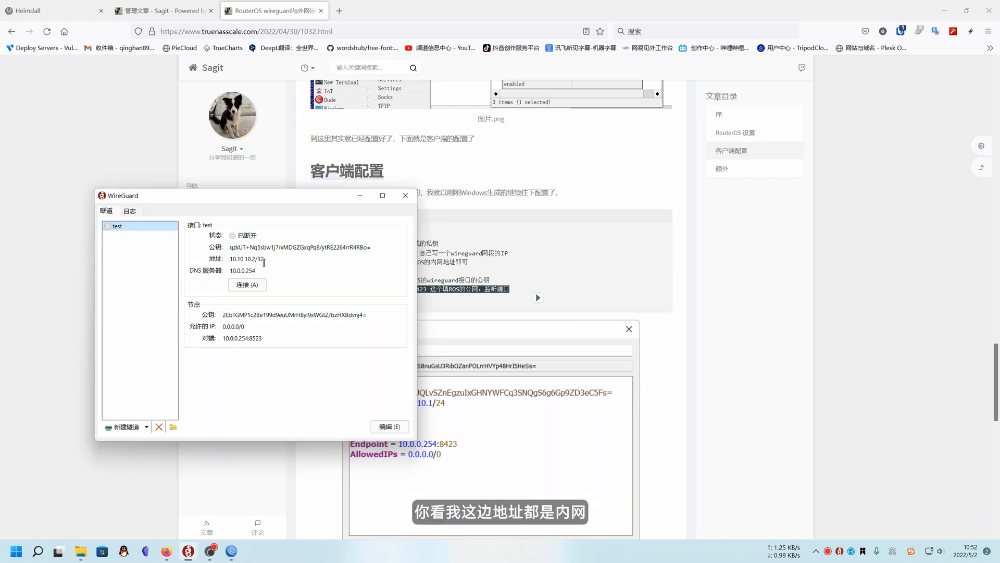
# Open the test tunnel's configuration for editing and reconnect WinBox to the router at 10.0.0.254
pyautogui.rightClick(151, 226)
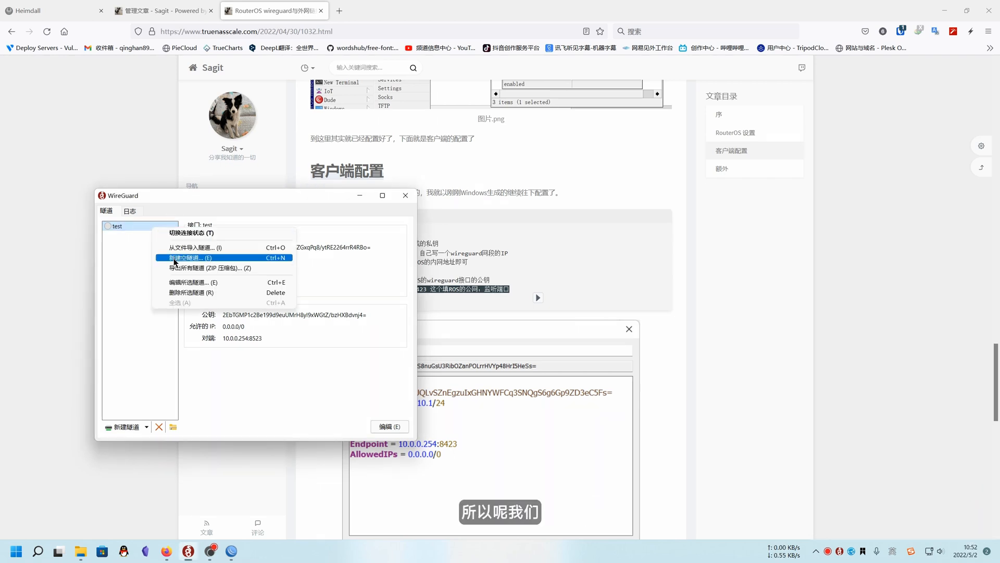
pyautogui.click(218, 282)
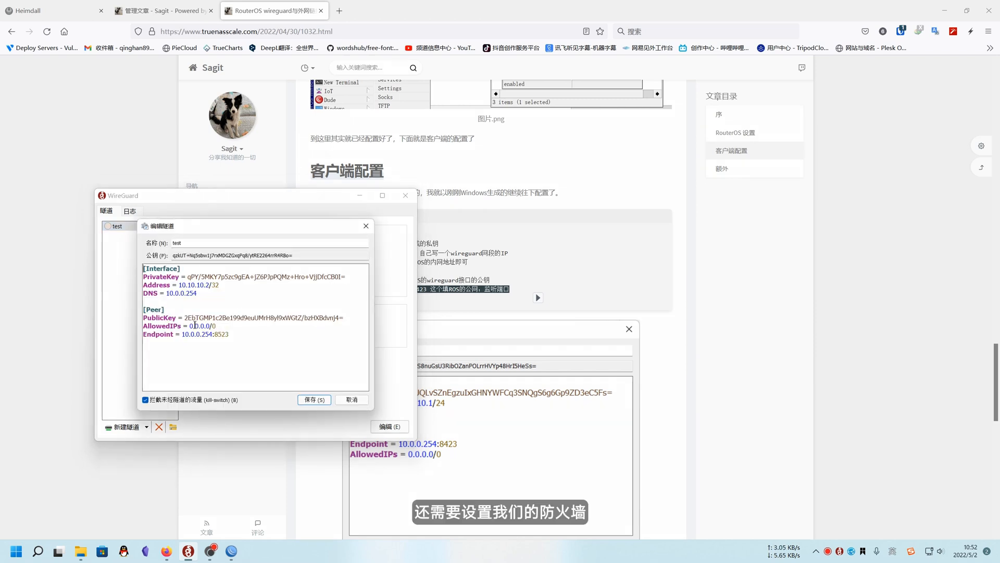
pyautogui.click(231, 551)
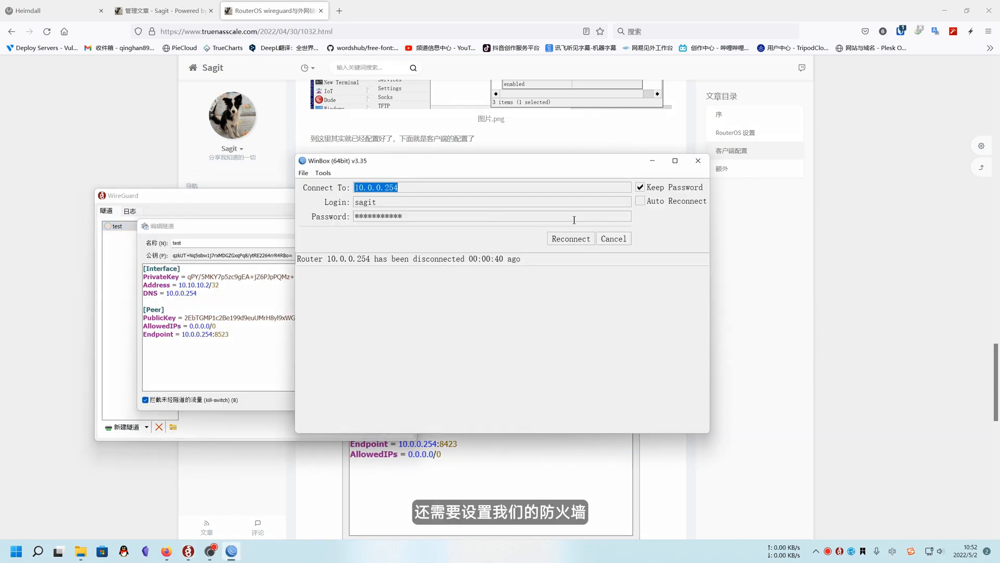
pyautogui.click(570, 239)
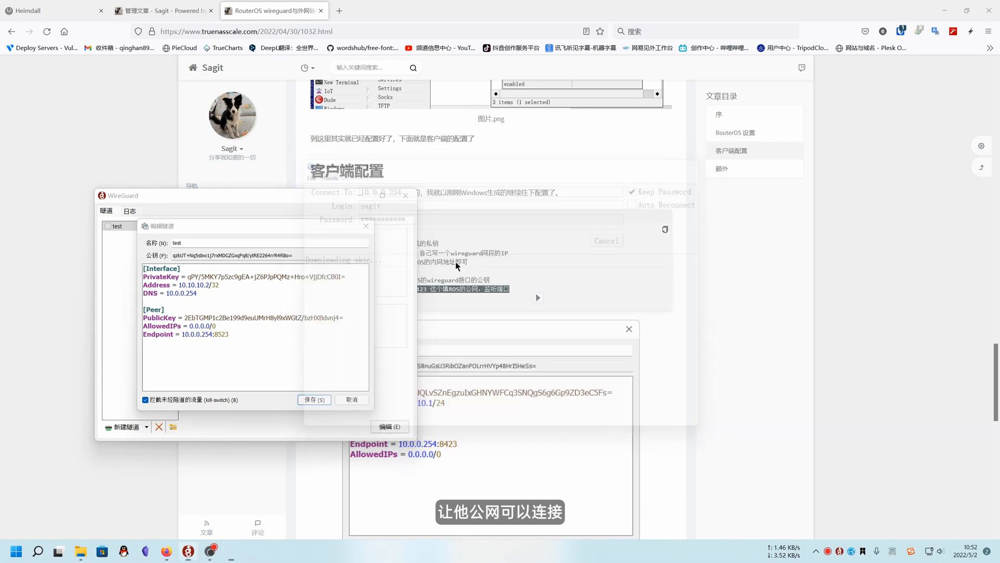
pyautogui.click(722, 232)
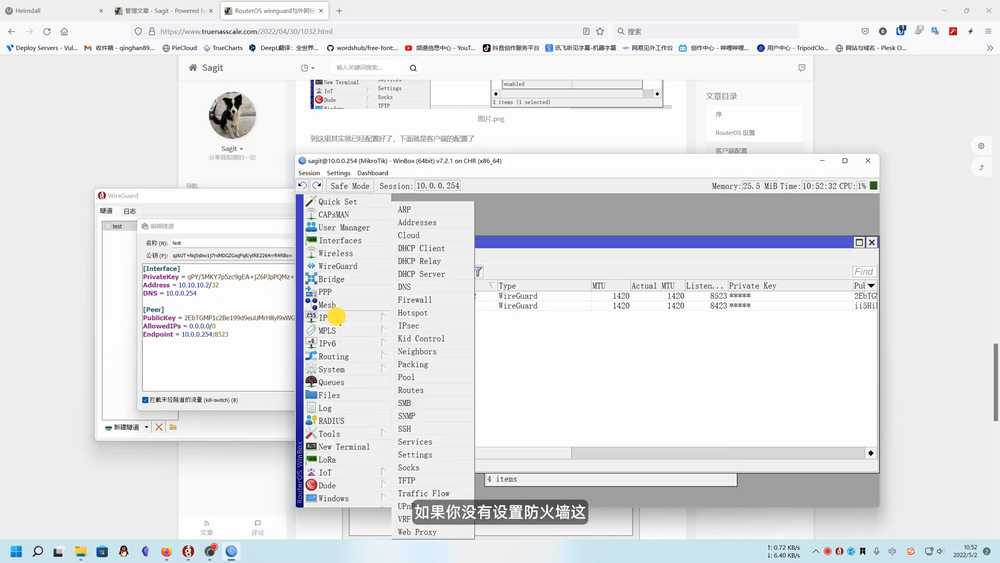
# Examine the chain, protocol, destination port, incoming interface and action of the wireguard filter rule in the router's firewall
pyautogui.click(338, 317)
pyautogui.click(415, 300)
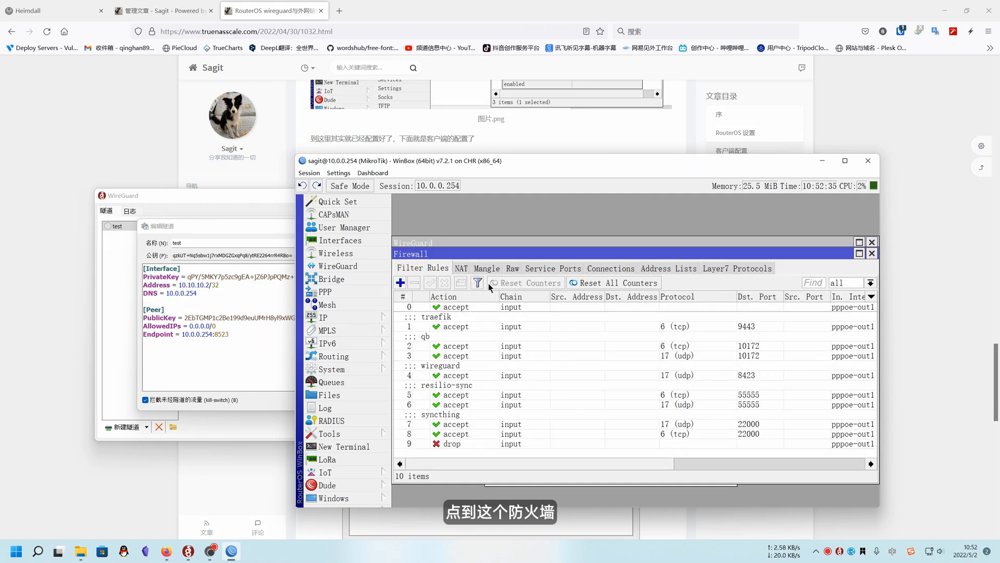
pyautogui.click(745, 375)
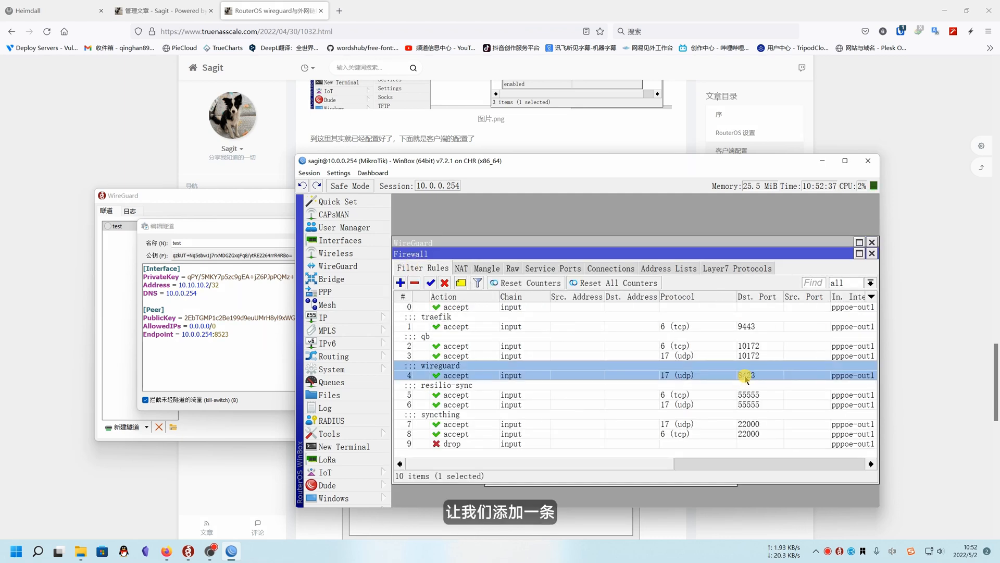
pyautogui.doubleClick(711, 373)
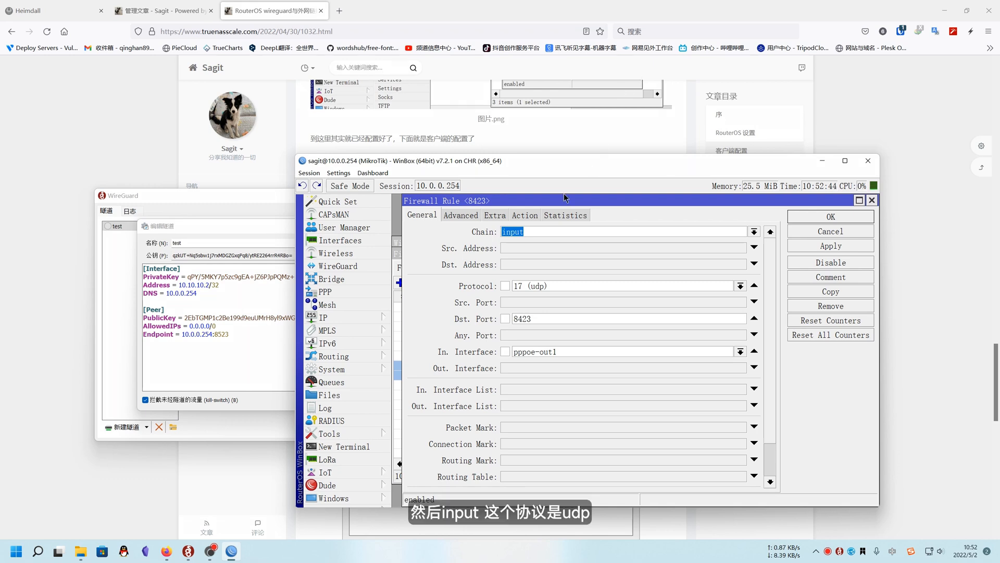
pyautogui.click(541, 233)
pyautogui.click(538, 319)
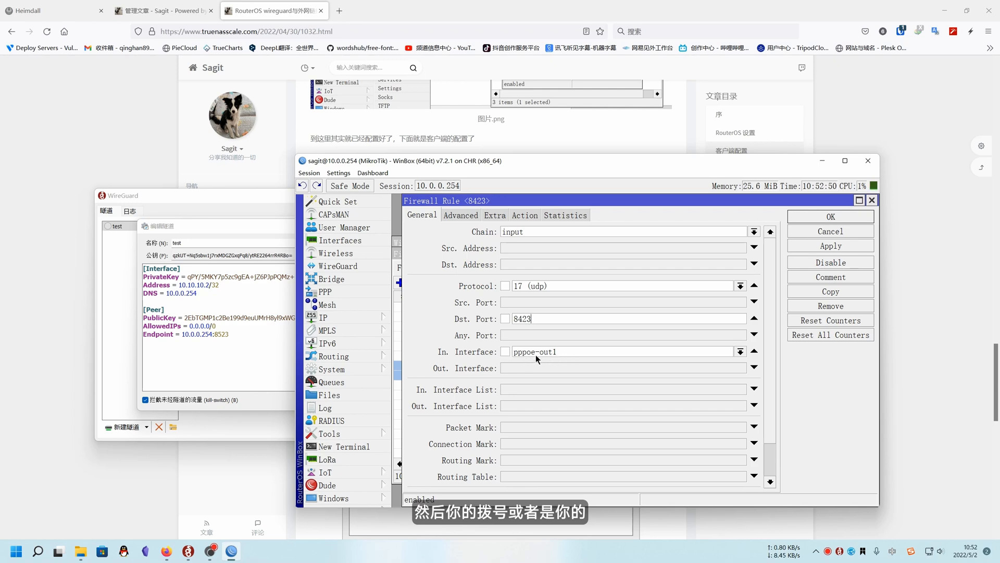
pyautogui.click(524, 215)
pyautogui.click(870, 201)
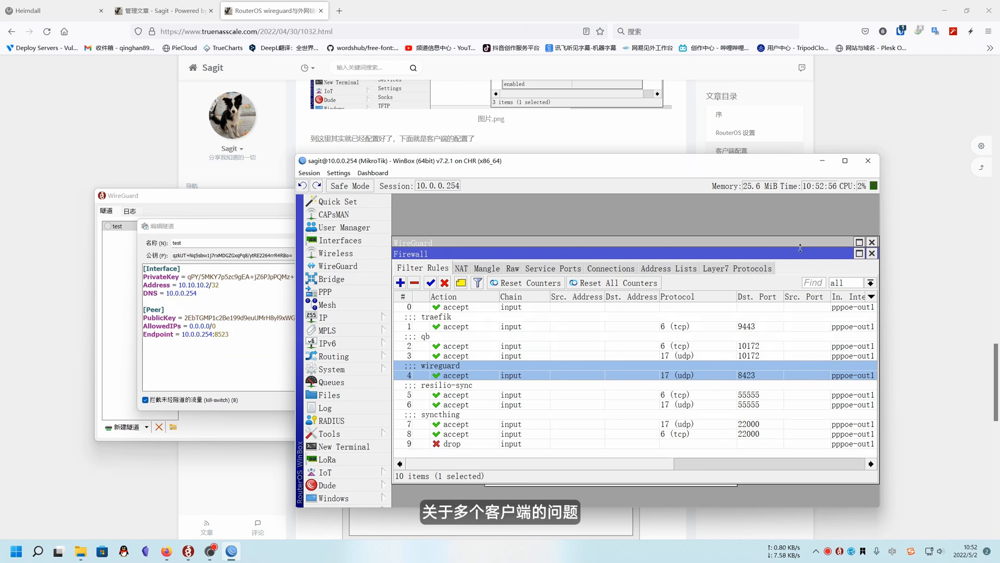
# Close the firewall window and review the wireguard1 peer's settings in the router's WireGuard peer list
pyautogui.click(872, 253)
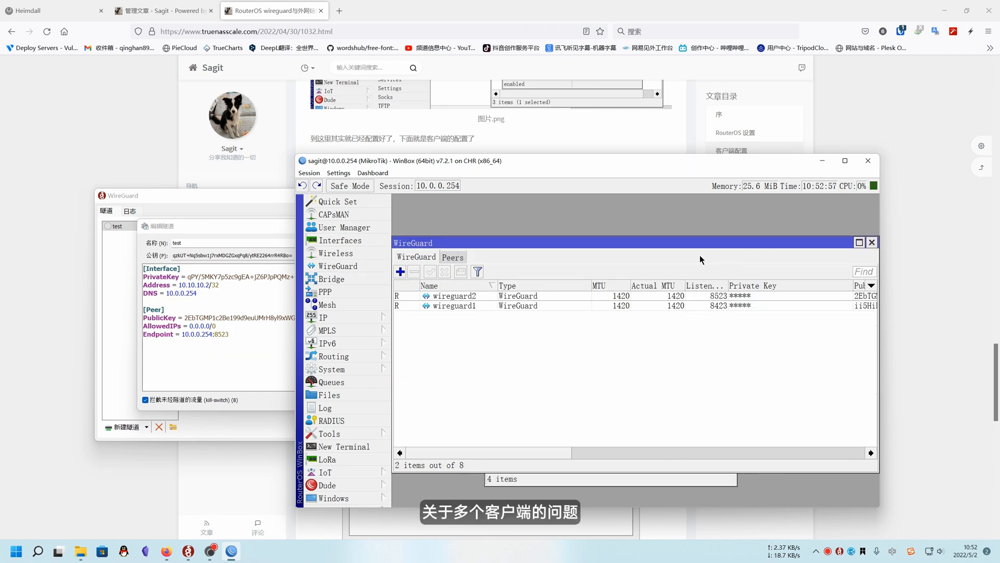
pyautogui.click(451, 256)
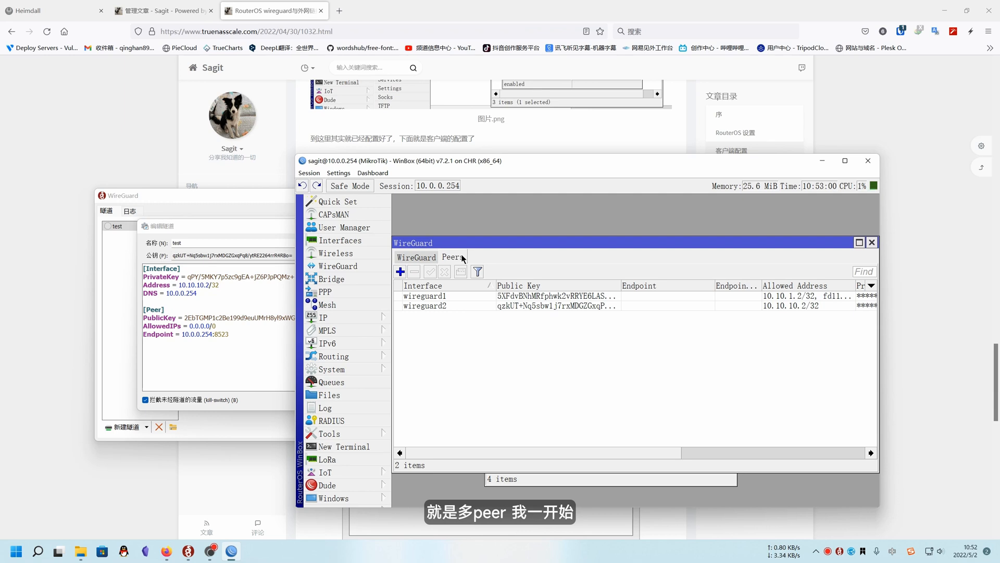
pyautogui.doubleClick(743, 296)
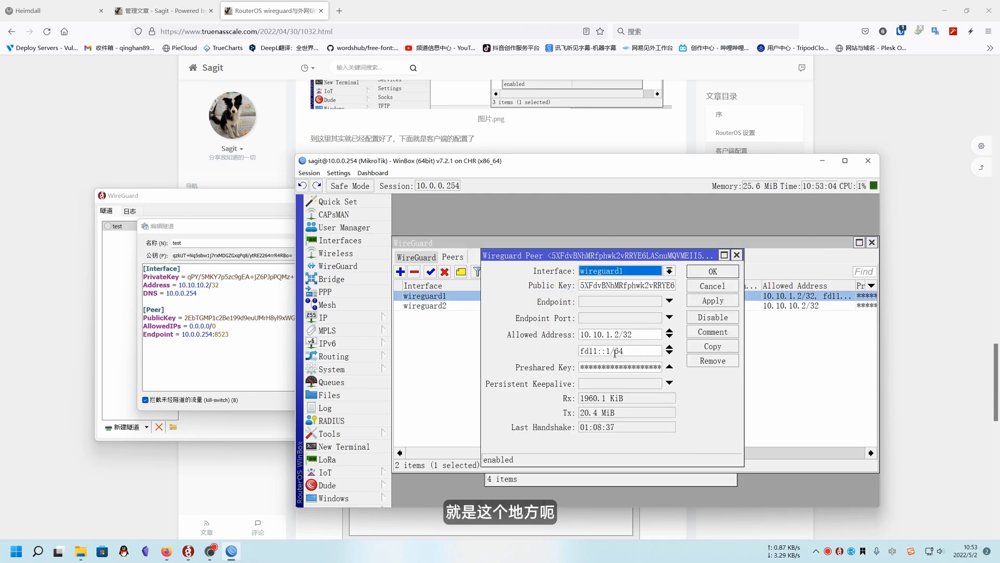
pyautogui.click(737, 255)
# Try out 0.0.0.0/0 as the wireguard2 peer's allowed address, discard the change and reopen the peer
pyautogui.doubleClick(499, 307)
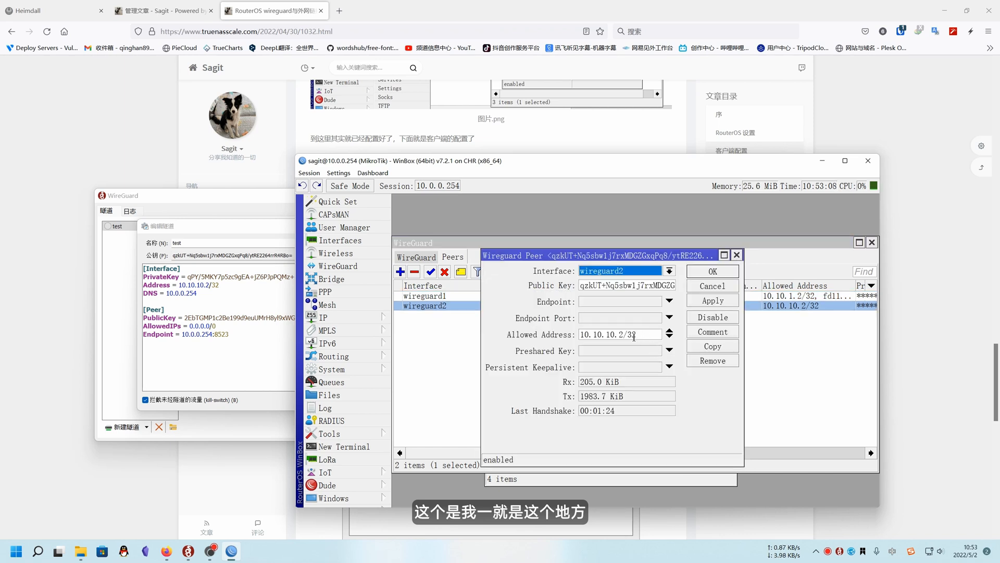
pyautogui.click(645, 334)
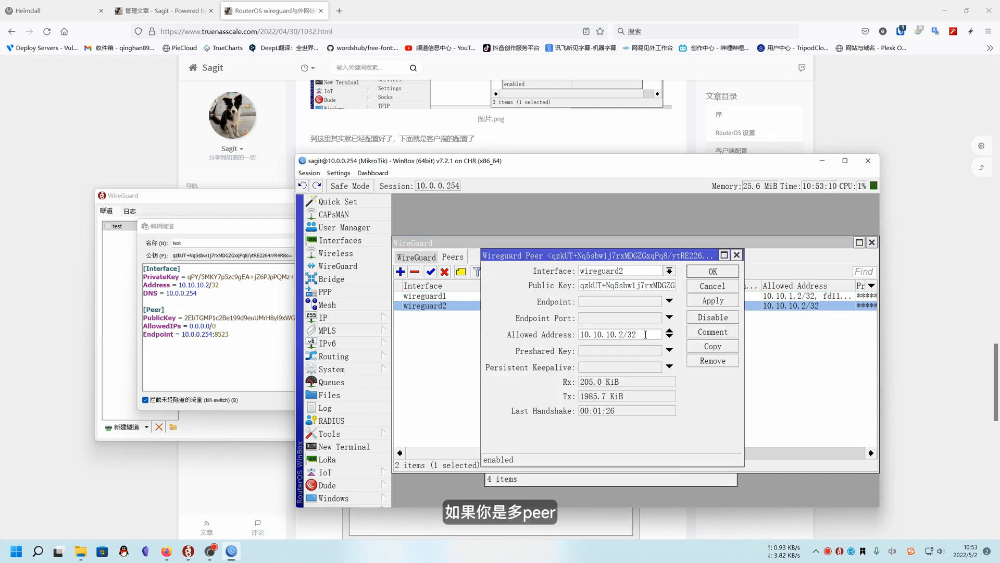
pyautogui.moveTo(581, 335); pyautogui.dragTo(530, 339)
pyautogui.click(644, 335)
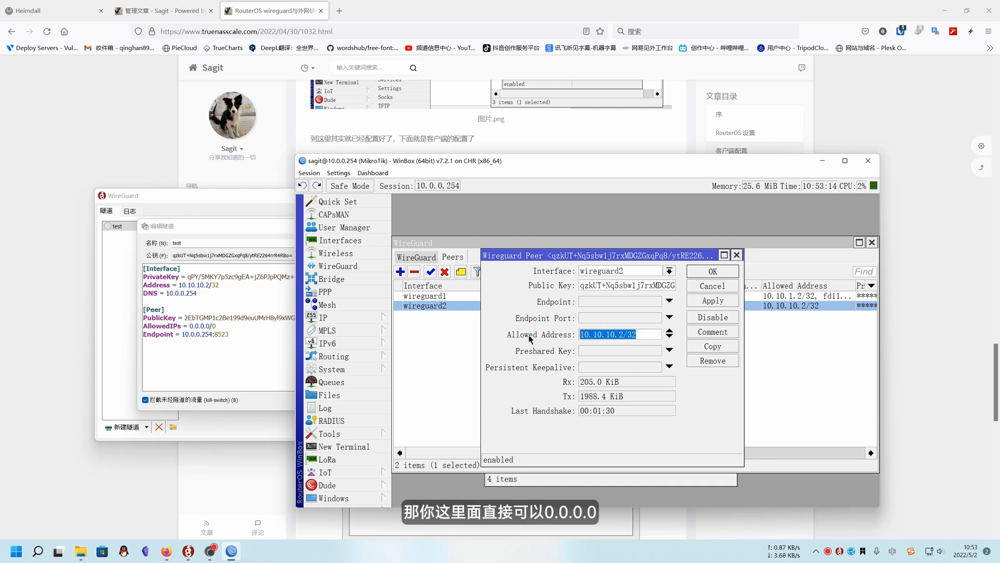
pyautogui.write('0.0.0.0')
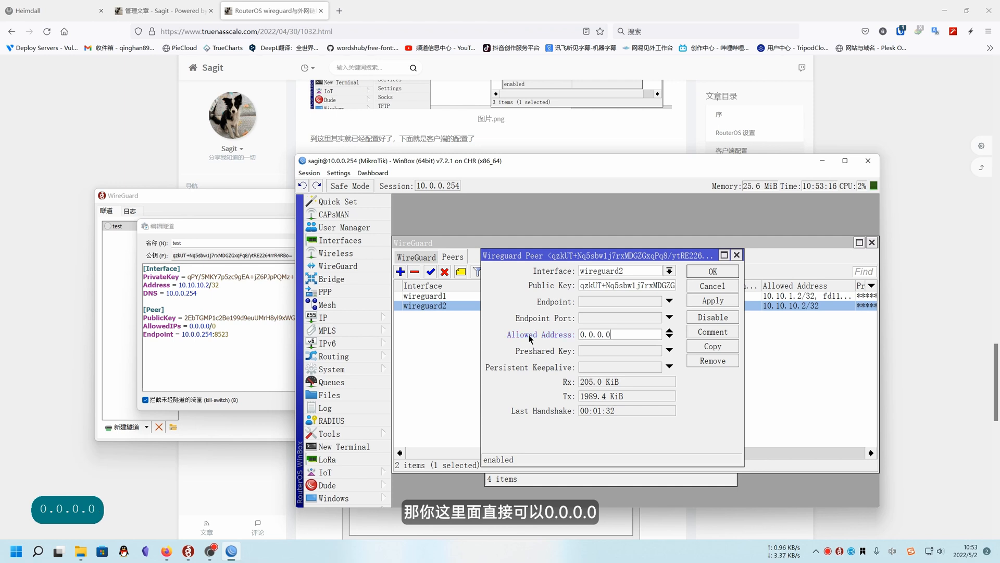
pyautogui.write('、')
pyautogui.press('BackSpace')
pyautogui.press('BackSpace')
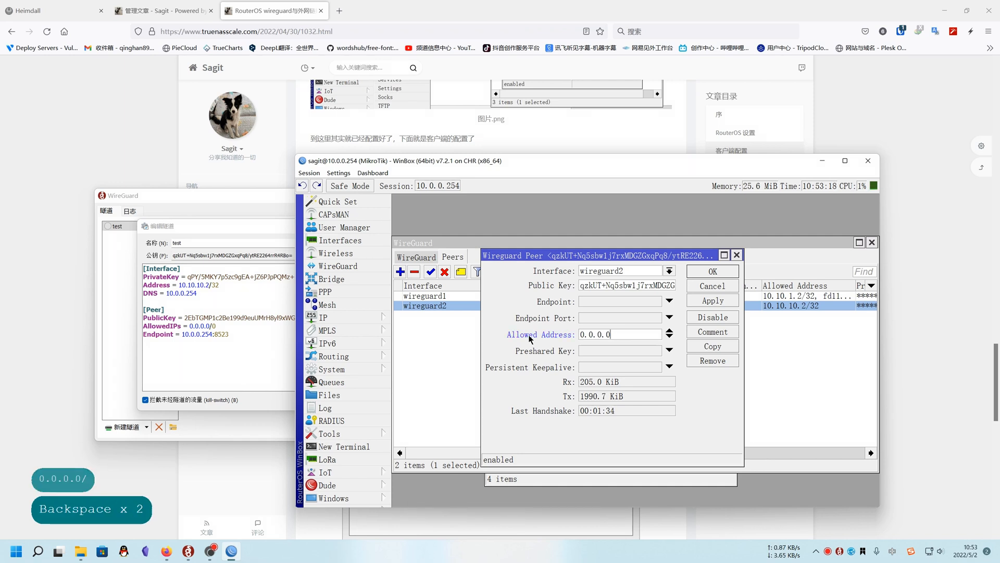
pyautogui.press('shift')
pyautogui.write('/0')
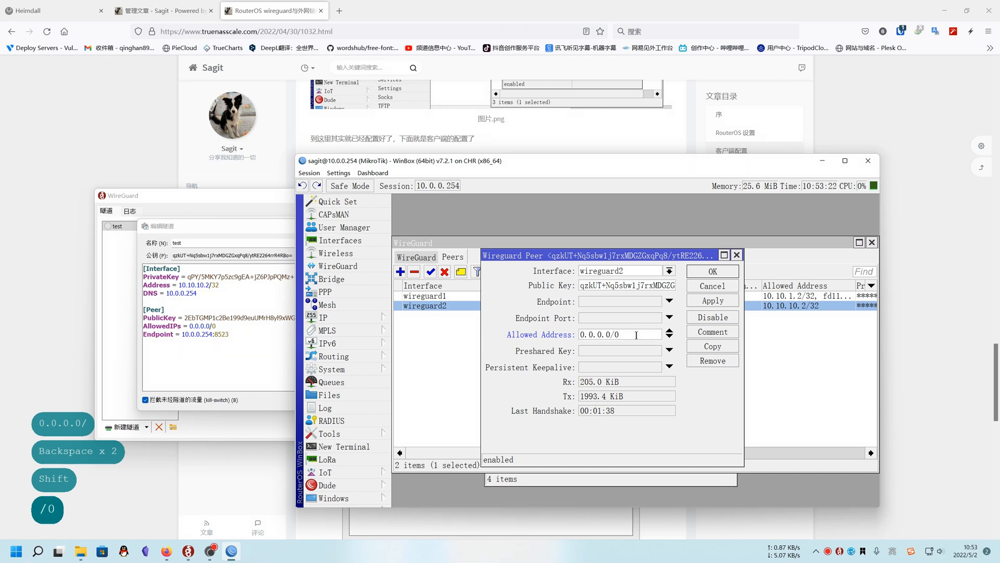
pyautogui.click(717, 291)
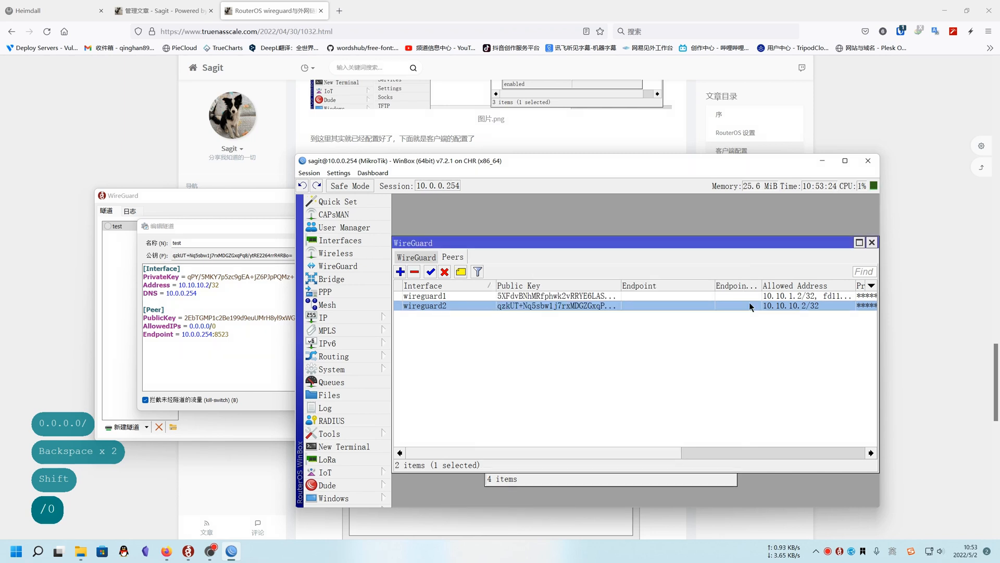
pyautogui.doubleClick(750, 305)
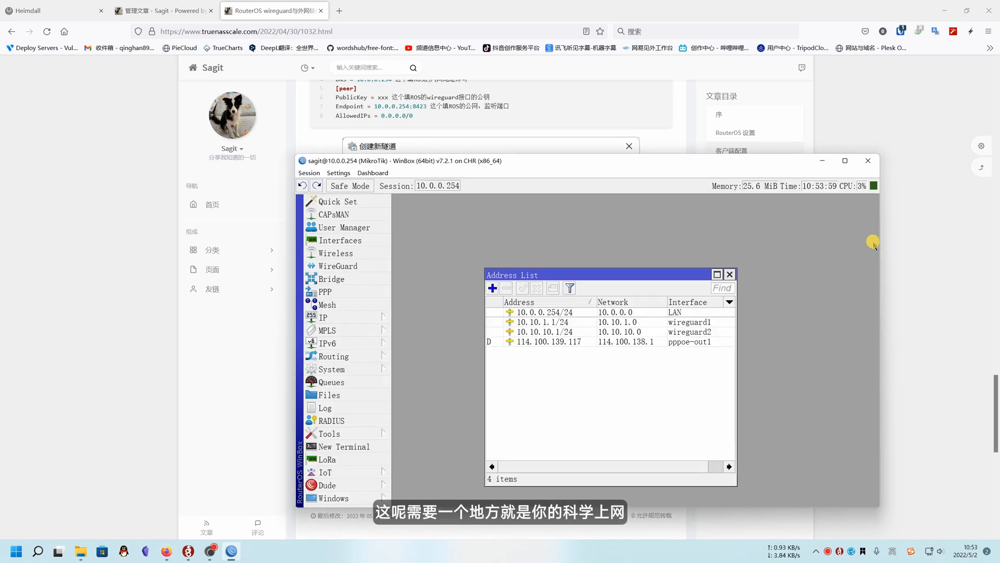
# Close the address list and review the general settings of the enabled mark routing rule among the firewall's mangle rules
pyautogui.click(728, 275)
pyautogui.click(349, 314)
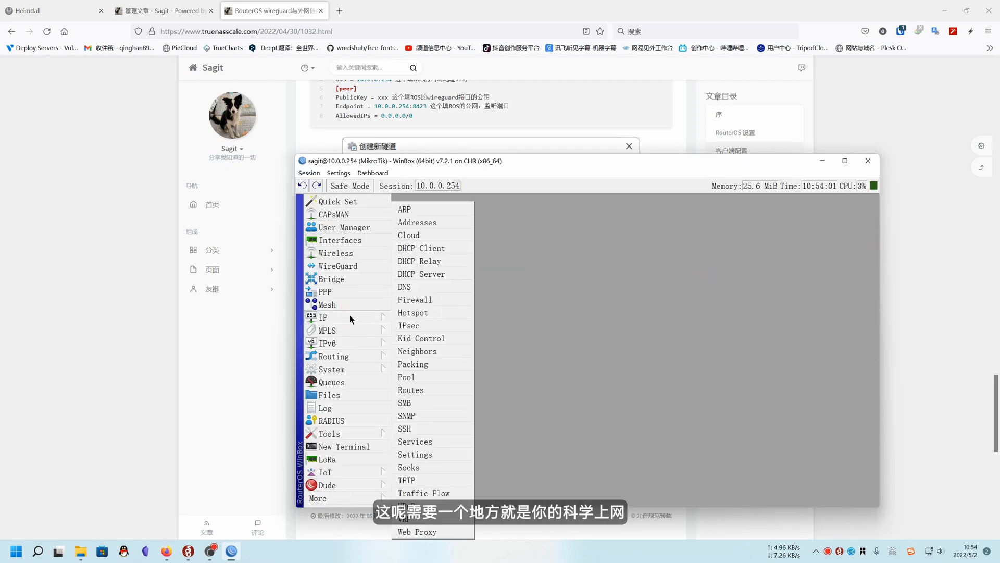
pyautogui.click(424, 332)
pyautogui.click(462, 268)
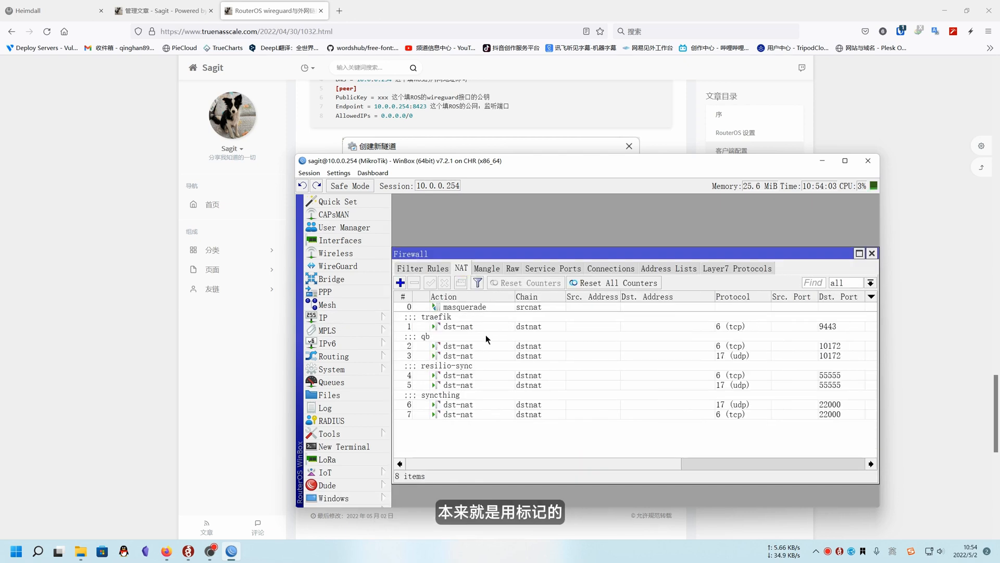
pyautogui.click(483, 269)
pyautogui.click(480, 337)
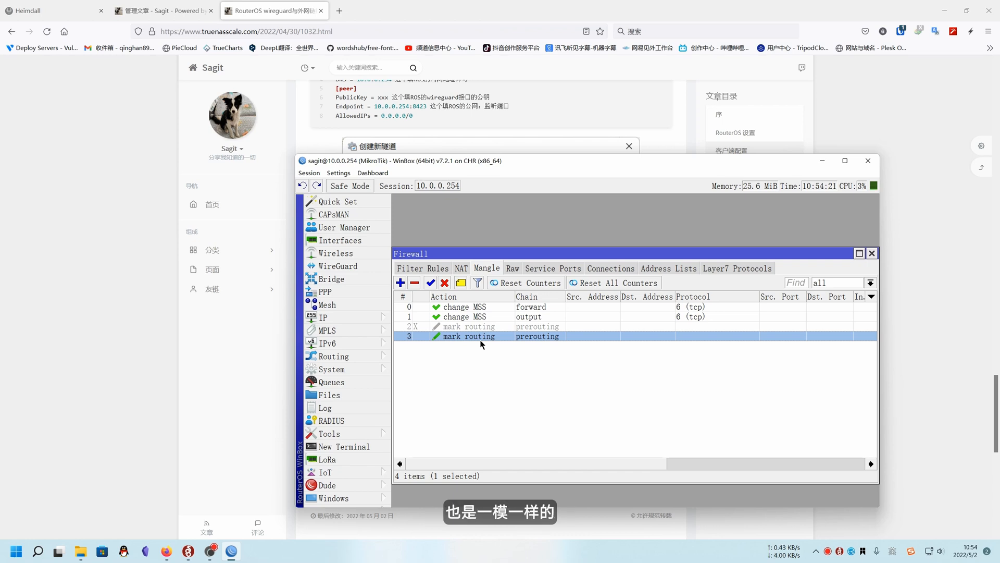
pyautogui.doubleClick(481, 337)
pyautogui.click(489, 215)
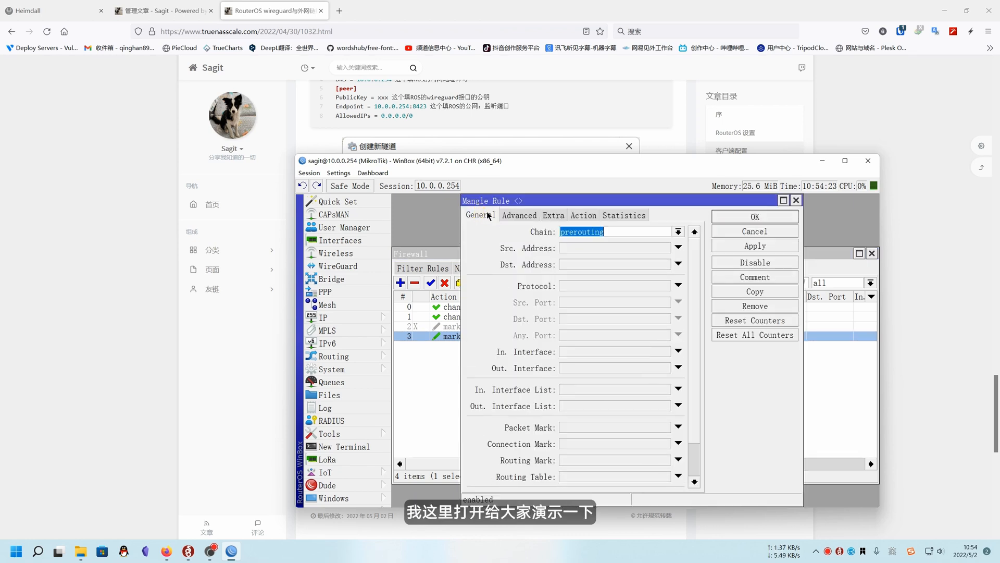
pyautogui.moveTo(531, 201); pyautogui.dragTo(481, 209)
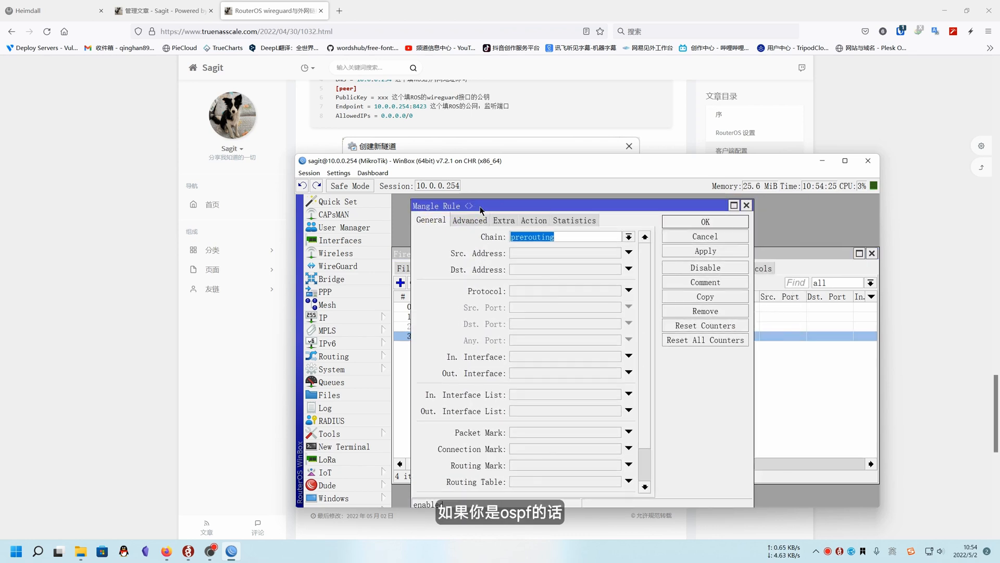
pyautogui.click(747, 205)
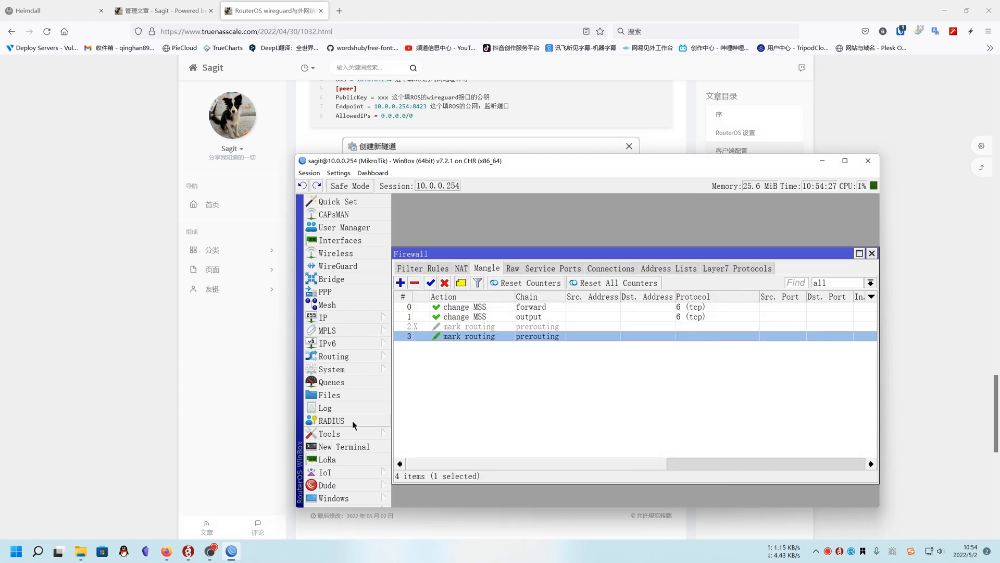
# Open the router's OSPF instances and inspect the op instance
pyautogui.click(345, 356)
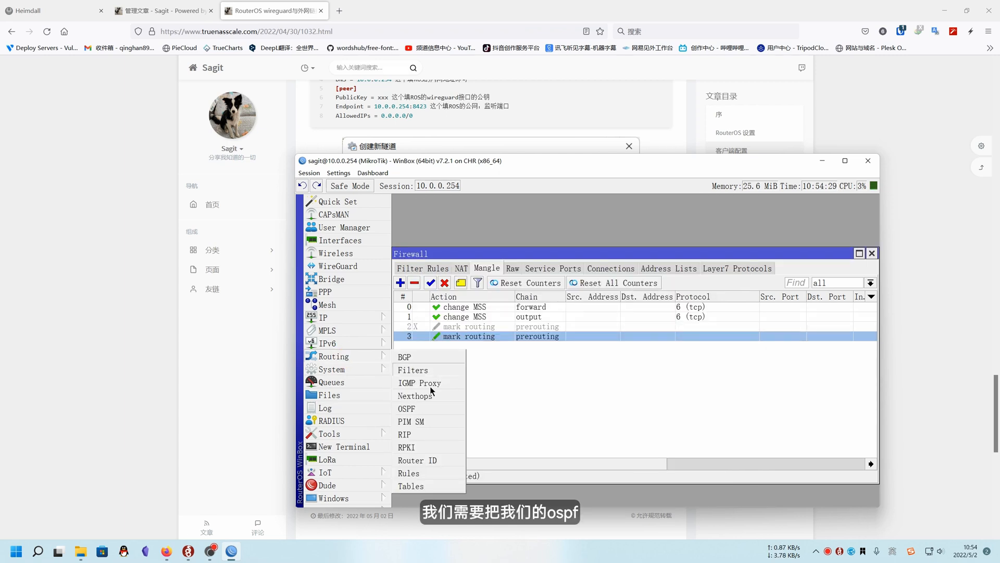
pyautogui.click(407, 408)
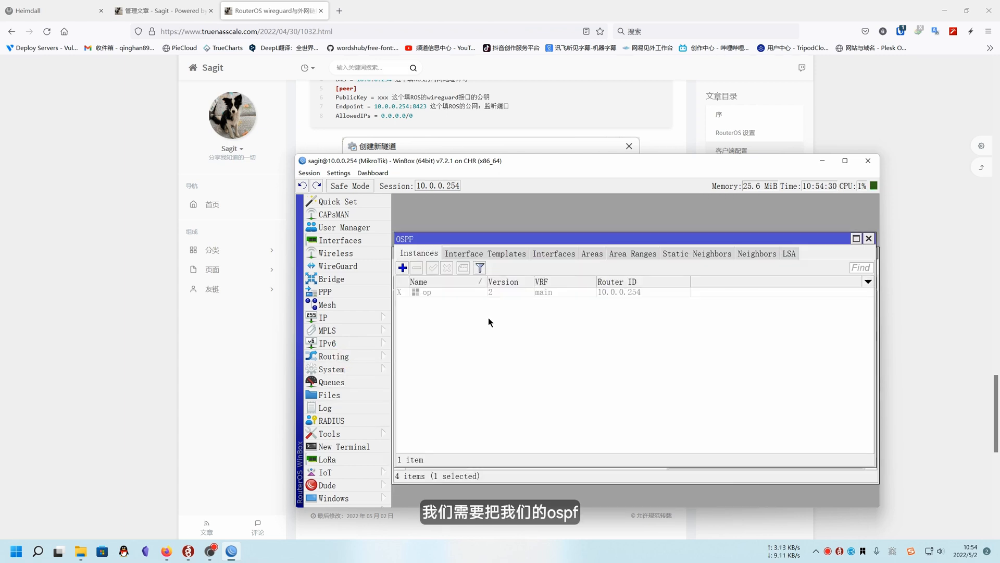
pyautogui.click(433, 293)
pyautogui.doubleClick(433, 293)
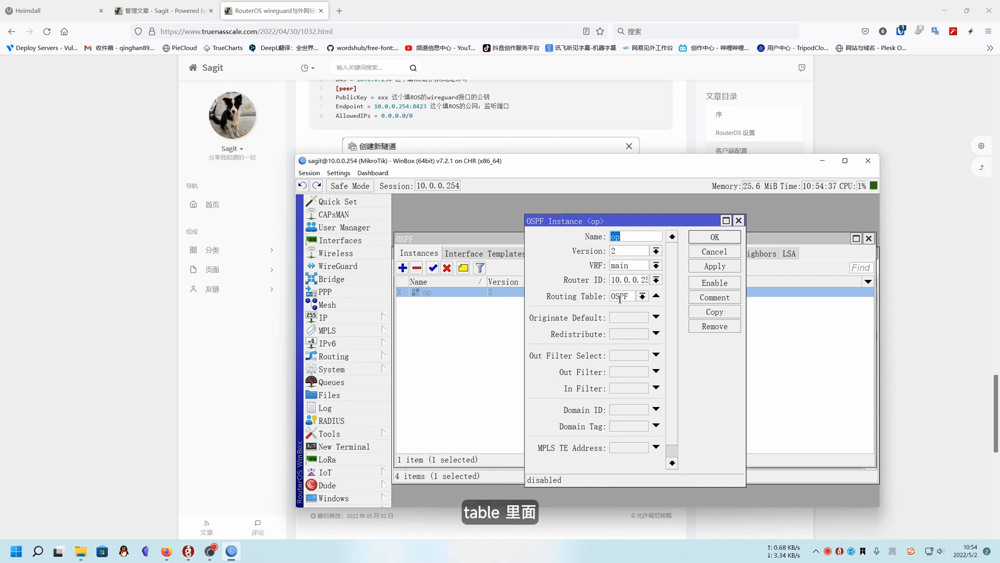
# Return to the firewall's mangle rules and check the enabled mark routing rule's chain and its source and destination address lists
pyautogui.click(353, 317)
pyautogui.click(415, 300)
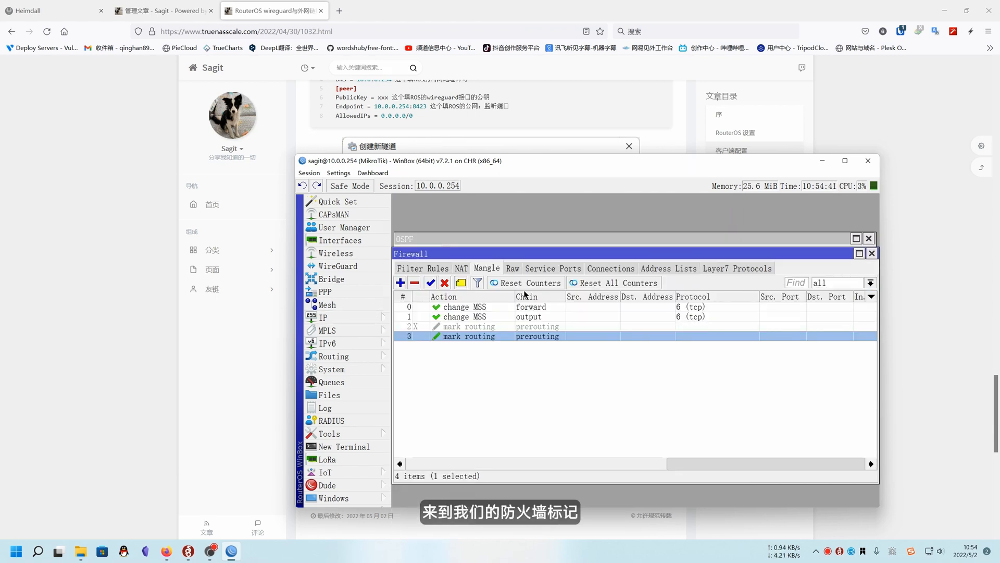
pyautogui.doubleClick(508, 336)
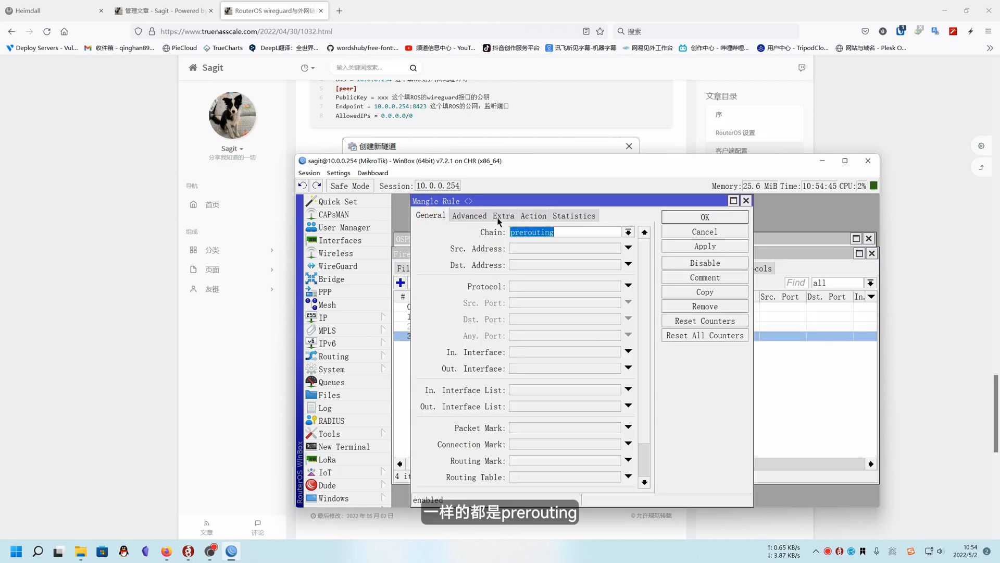
pyautogui.click(469, 216)
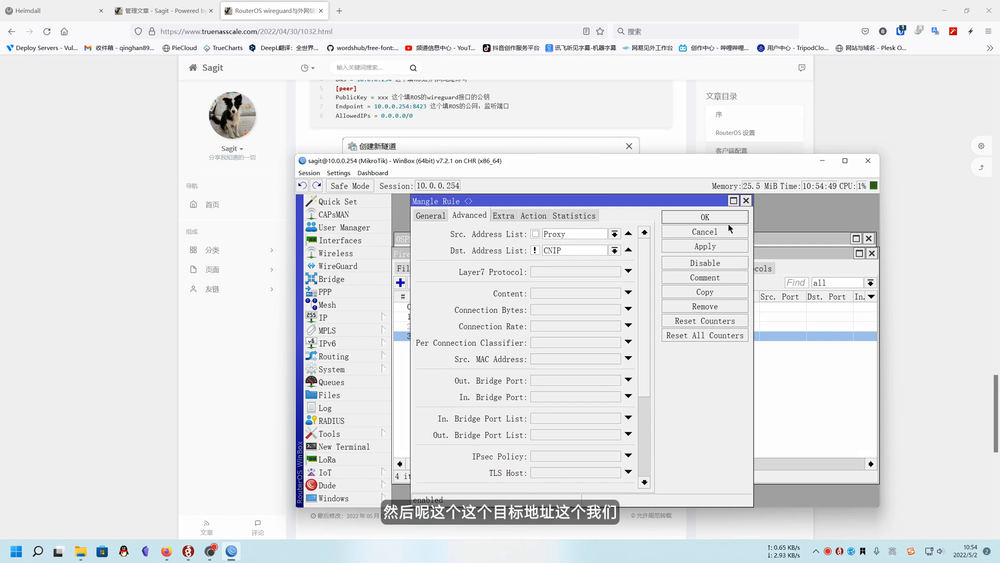
pyautogui.click(746, 201)
# Open the disabled mark routing rule and review its general settings and source address list
pyautogui.click(490, 325)
pyautogui.doubleClick(490, 325)
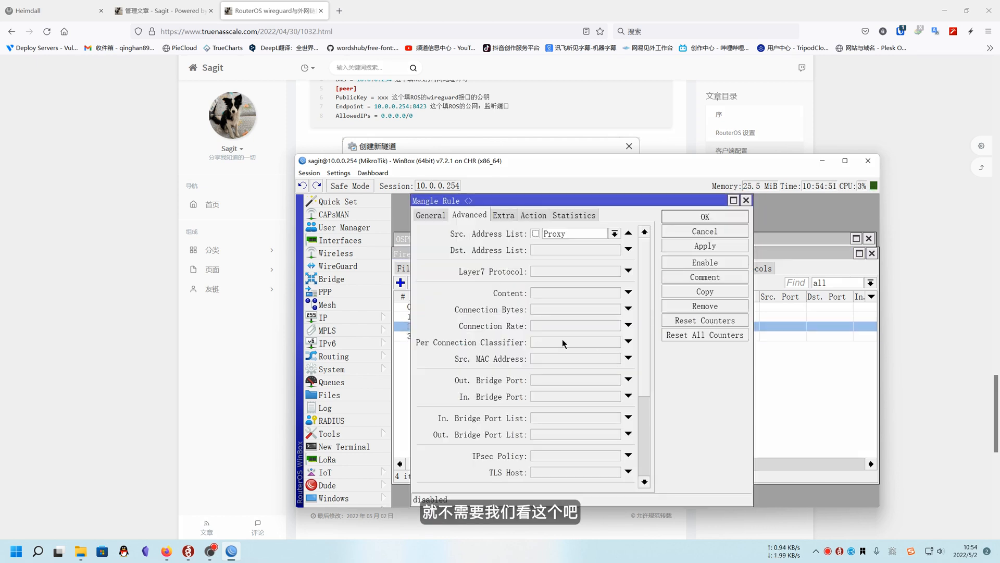
pyautogui.click(426, 214)
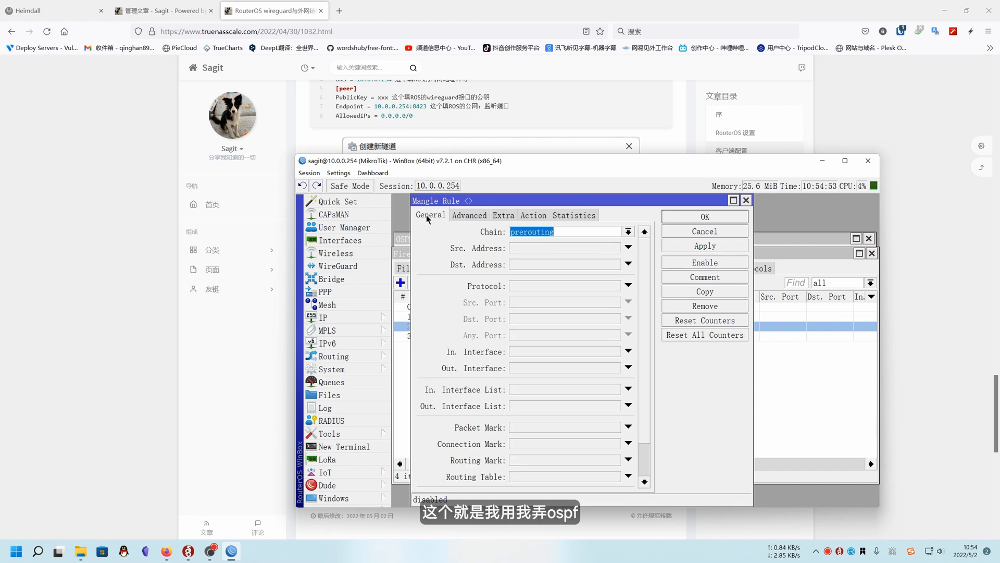
pyautogui.scroll(-5, 517, 373)
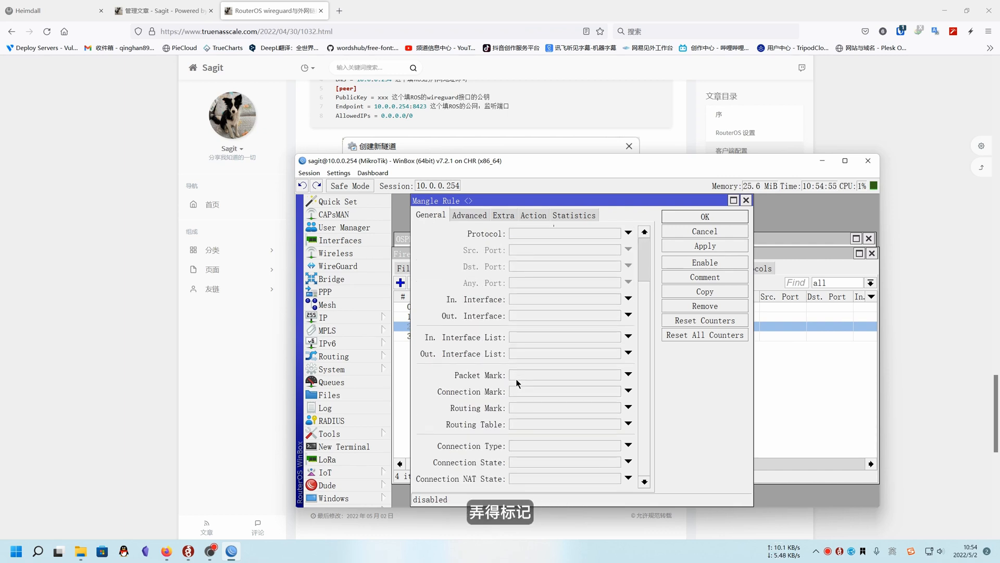
pyautogui.scroll(5, 517, 383)
pyautogui.click(471, 215)
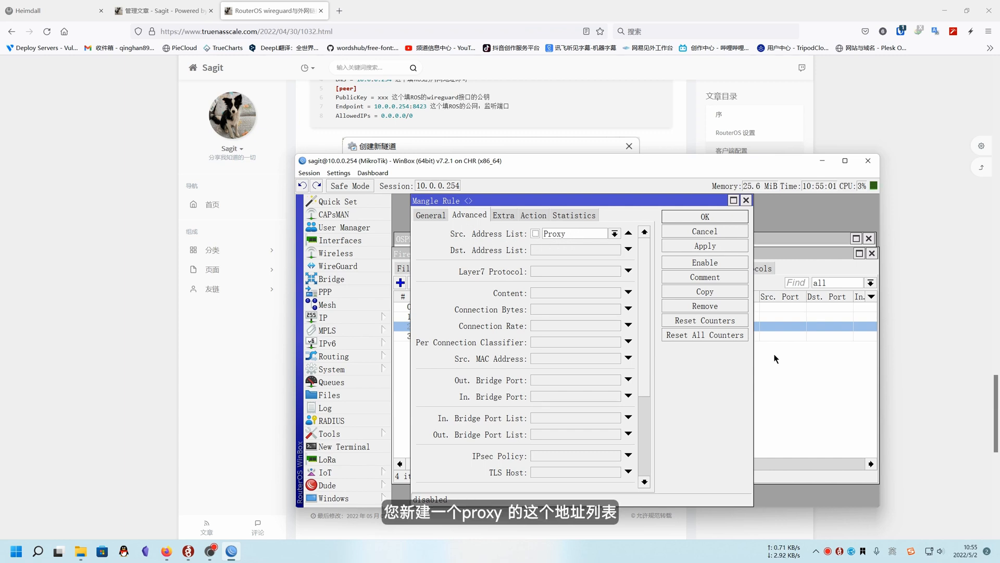
# Look through the Proxy entries in the firewall's address lists, including those commented wireguard, SCALE and M11P
pyautogui.click(781, 372)
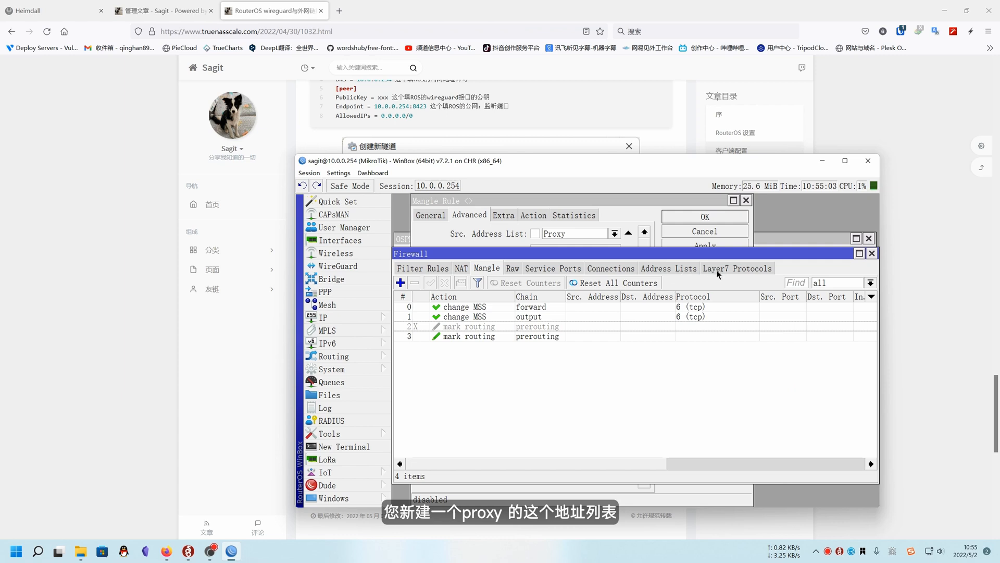
pyautogui.click(669, 267)
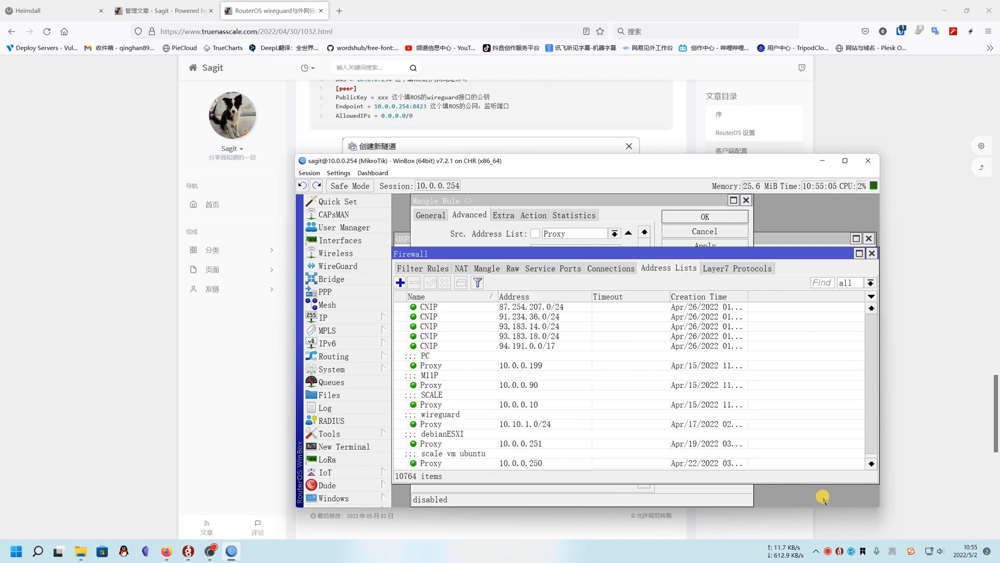
pyautogui.click(446, 425)
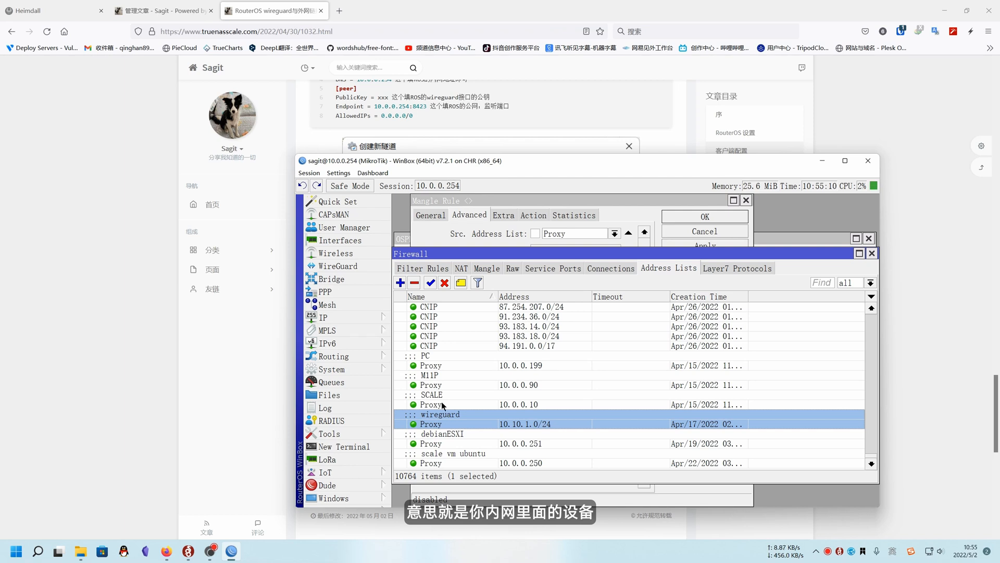
pyautogui.click(442, 402)
pyautogui.click(440, 371)
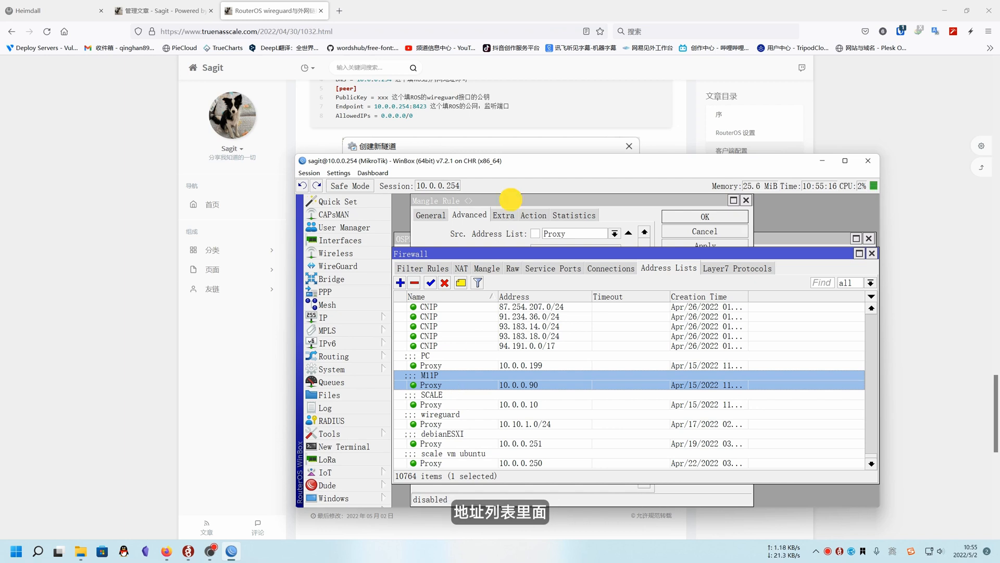
# Check the disabled mark routing rule's source address type, action and new routing mark, and close the rule
pyautogui.click(545, 222)
pyautogui.click(512, 216)
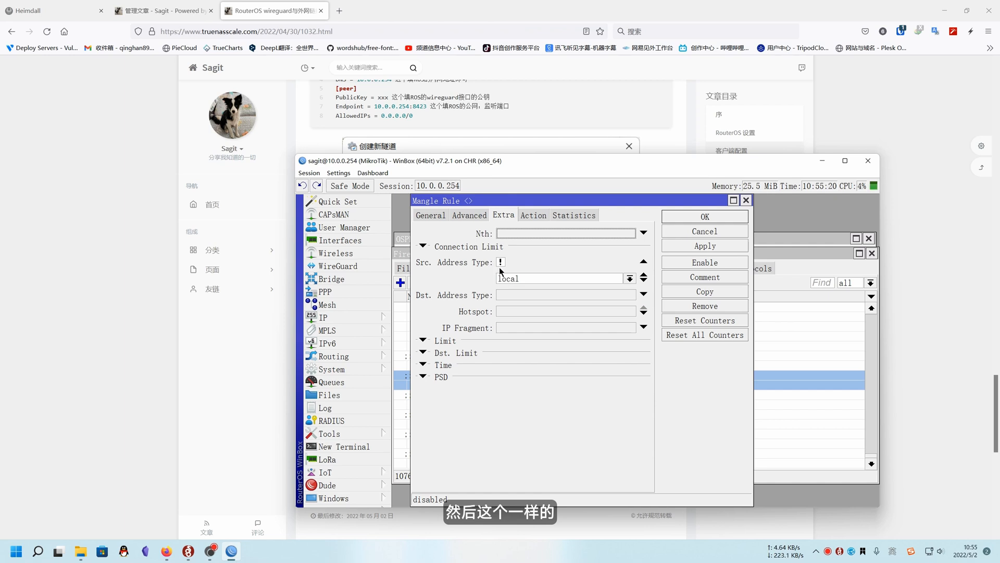
pyautogui.click(530, 214)
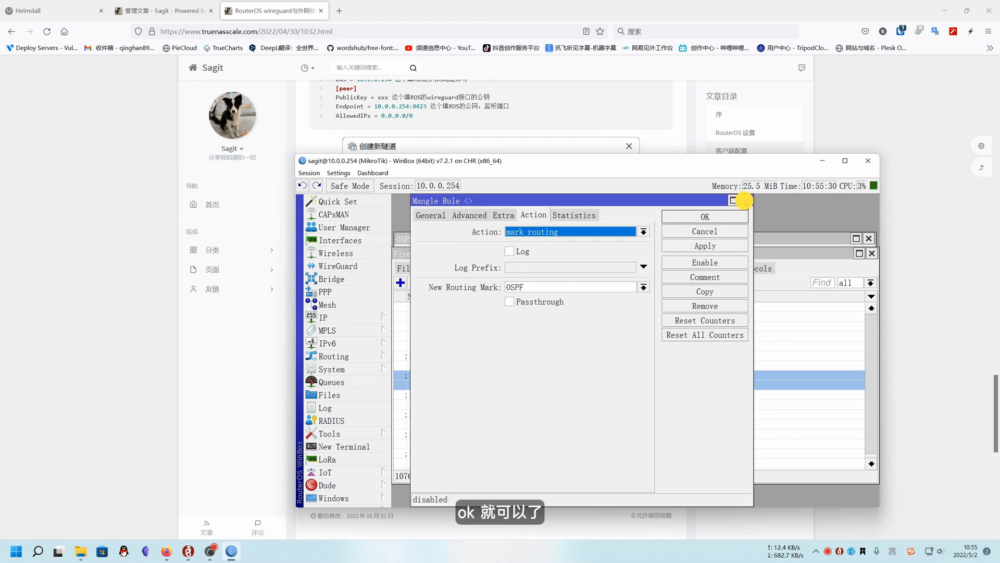
pyautogui.click(746, 201)
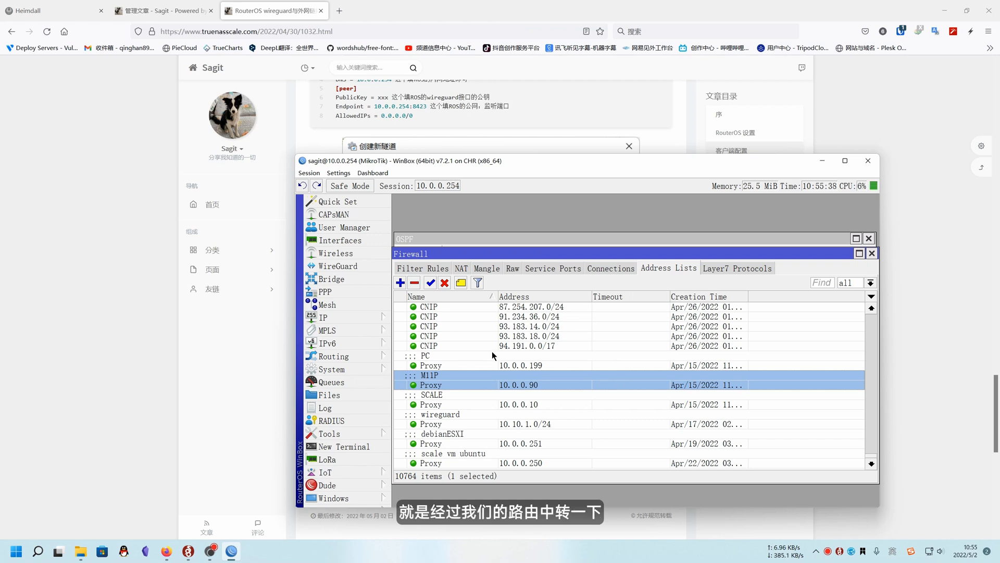
# Check the name and address of the Proxy entry commented wireguard, and close the entry, firewall and OSPF windows
pyautogui.click(465, 418)
pyautogui.doubleClick(493, 422)
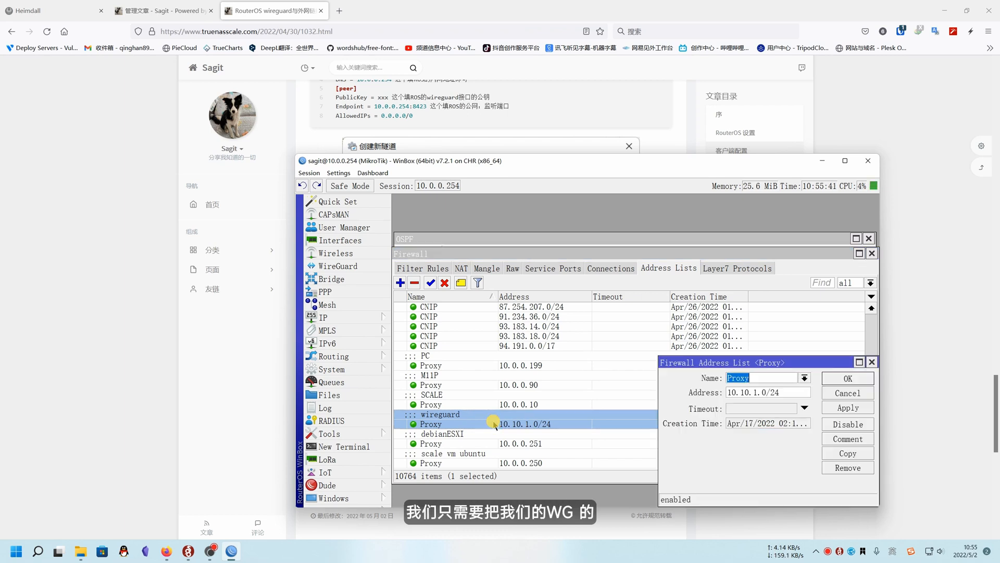
pyautogui.moveTo(691, 357); pyautogui.dragTo(607, 340)
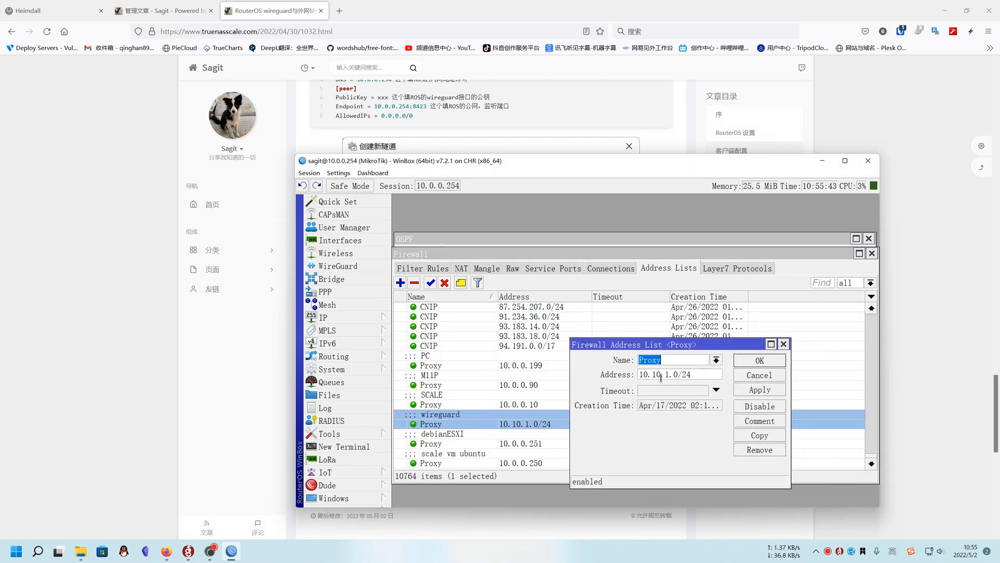
pyautogui.click(698, 374)
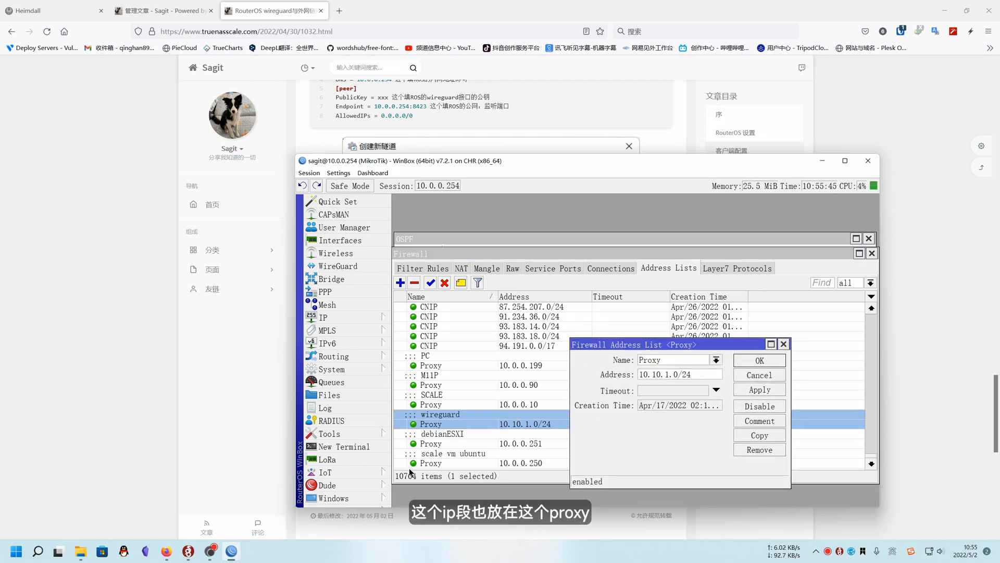
pyautogui.click(784, 343)
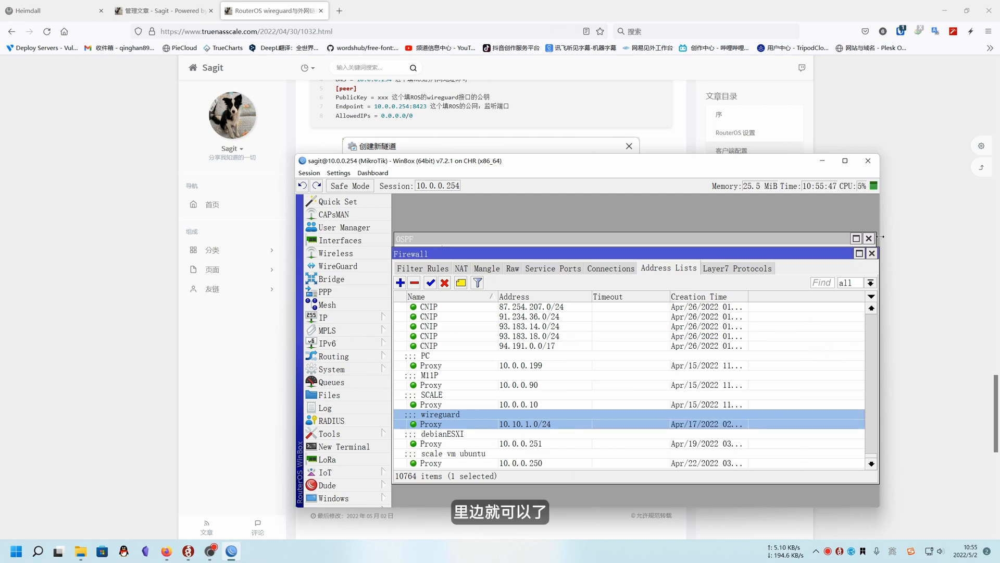
pyautogui.click(871, 253)
pyautogui.click(868, 239)
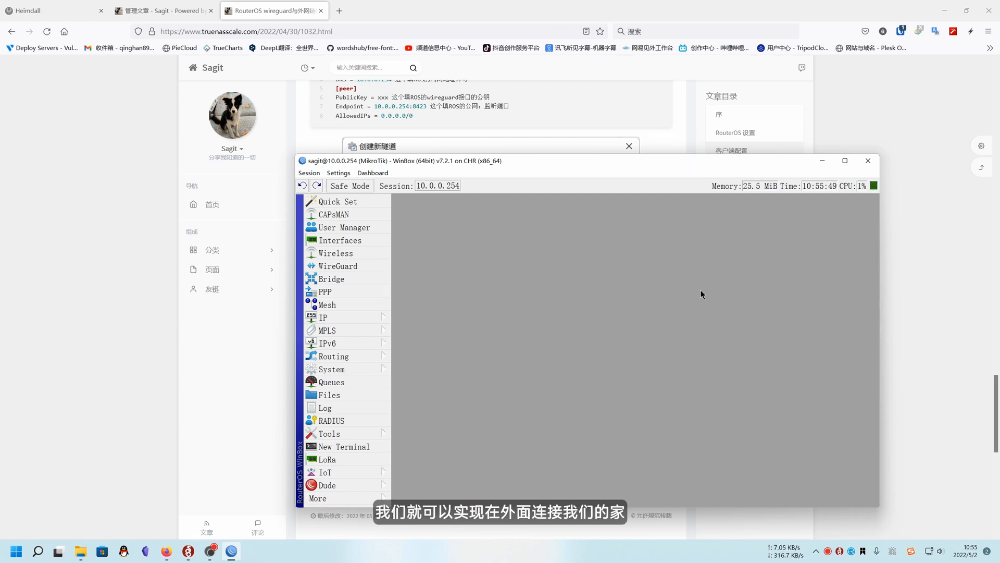